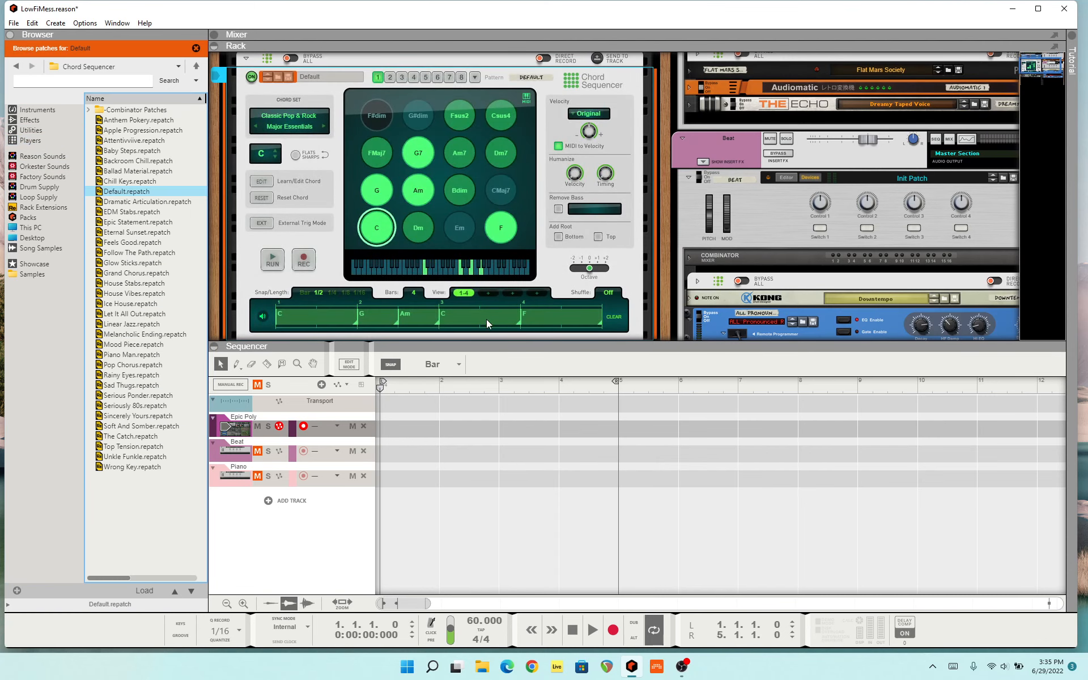
Enlarge the rack to show the Thor synthesizer and change its patch to Stretching Metal, auditioning the Am, C and G chords between patches
{"action": "left_click_drag", "start_coordinate": [491, 345], "coordinate": [486, 450]}
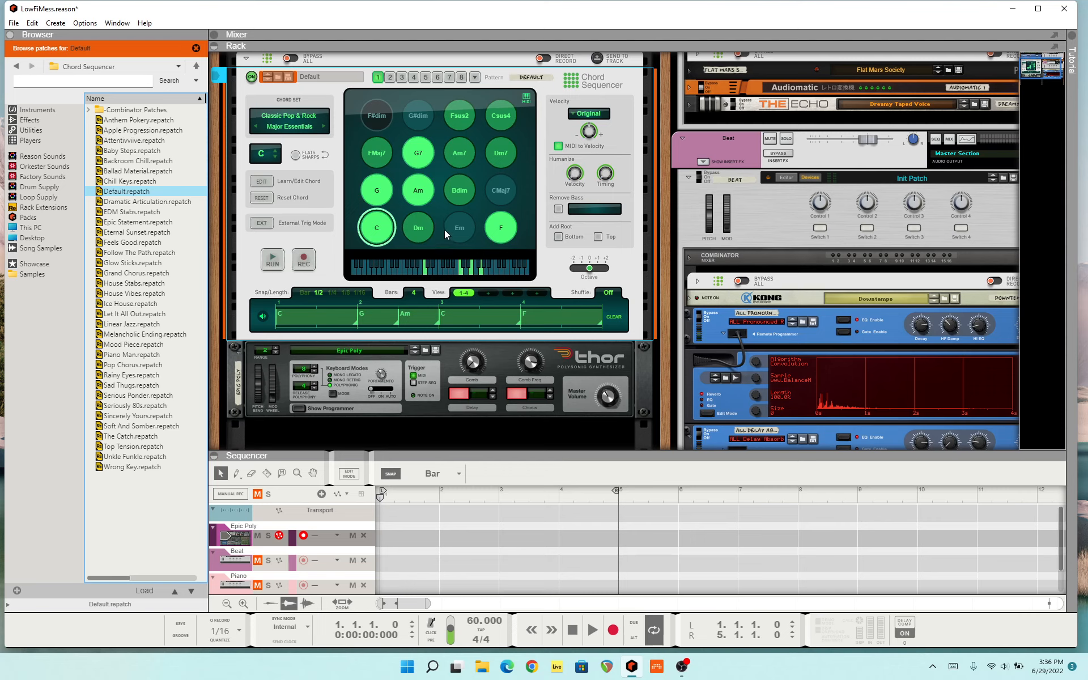
{"action": "left_click", "coordinate": [420, 186]}
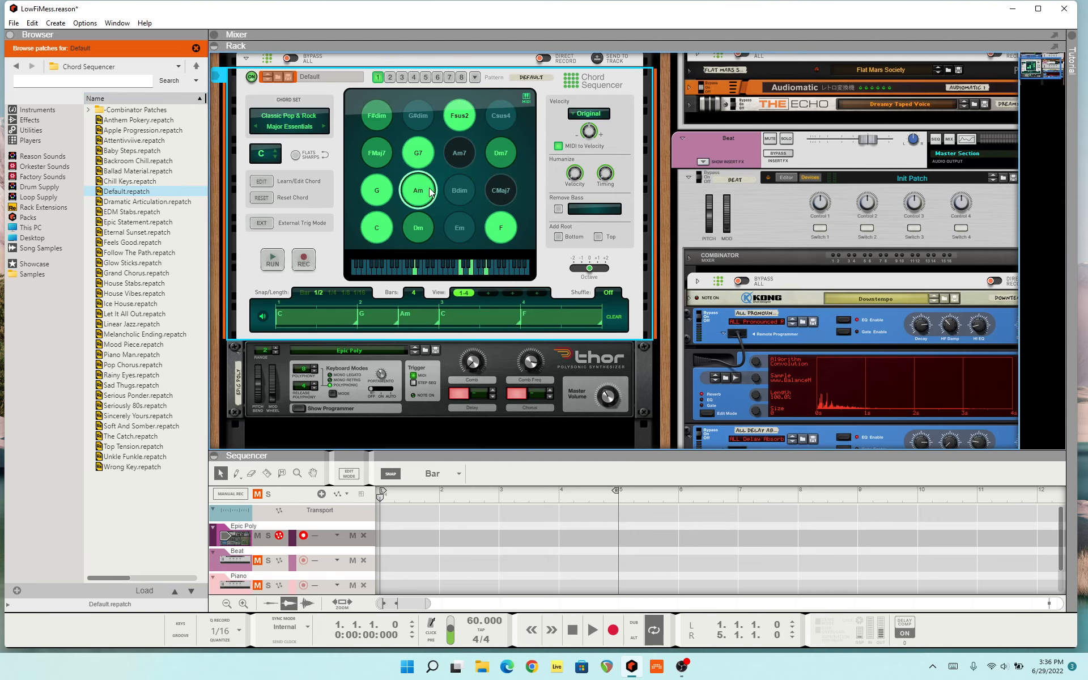
{"action": "left_click", "coordinate": [379, 229]}
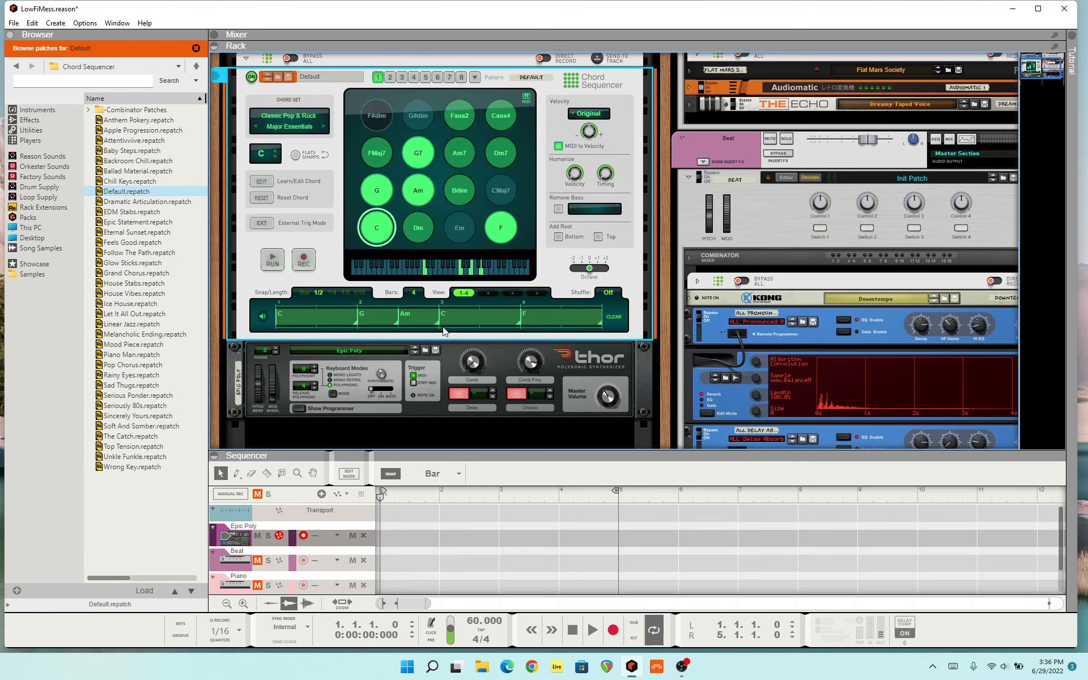
{"action": "left_click", "coordinate": [416, 352]}
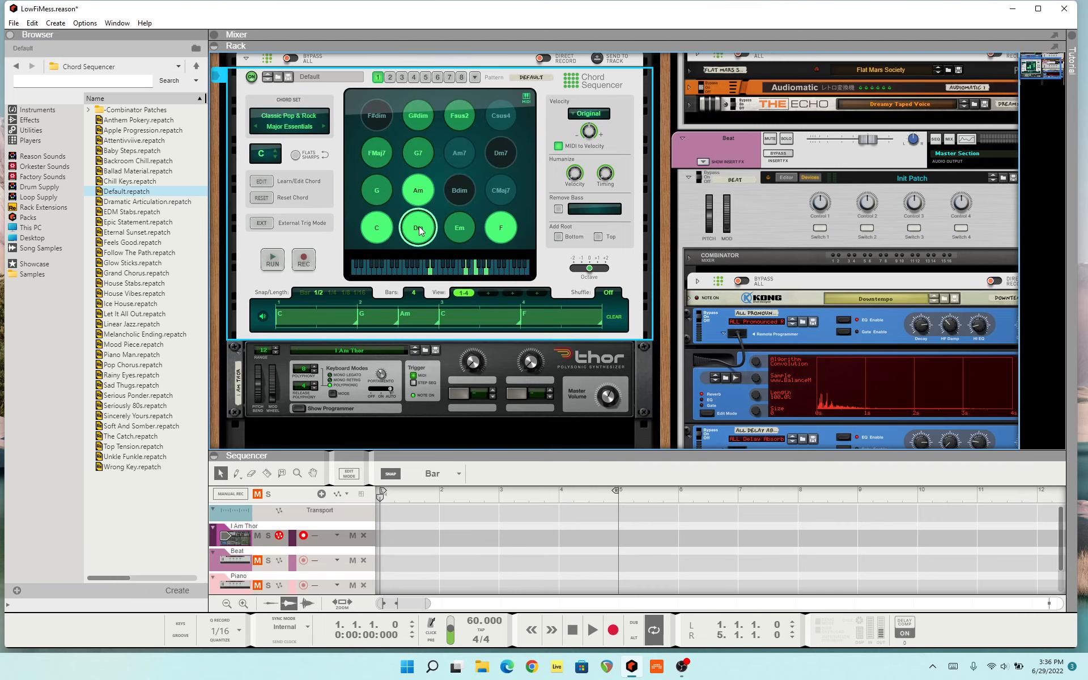
{"action": "left_click", "coordinate": [417, 200]}
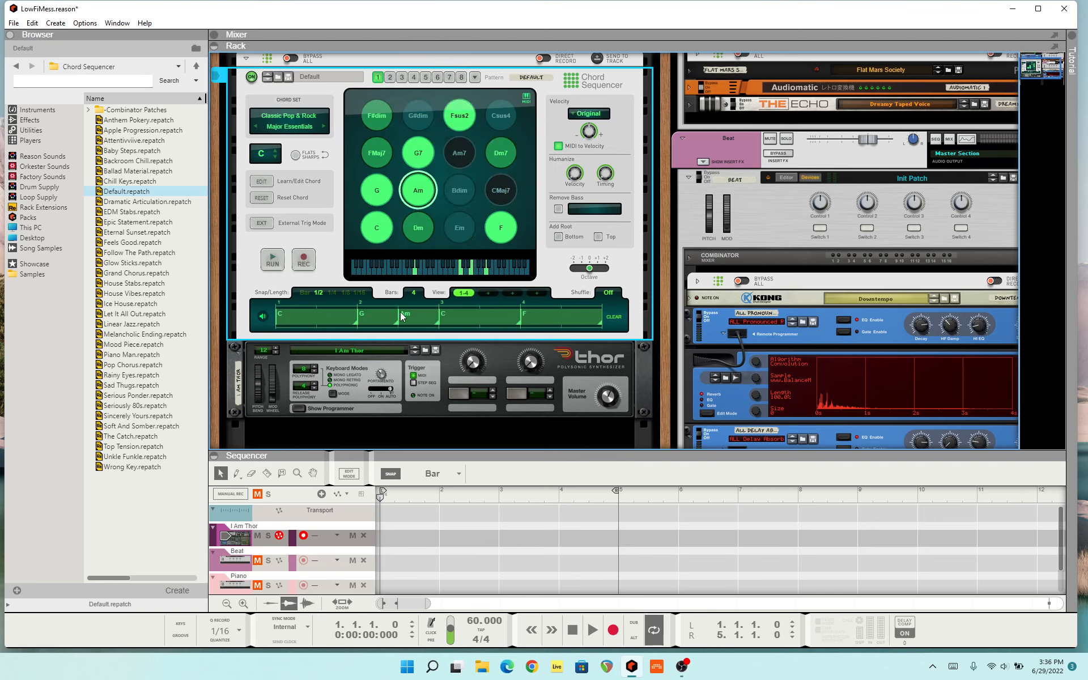
{"action": "left_click", "coordinate": [416, 351]}
{"action": "left_click", "coordinate": [382, 230]}
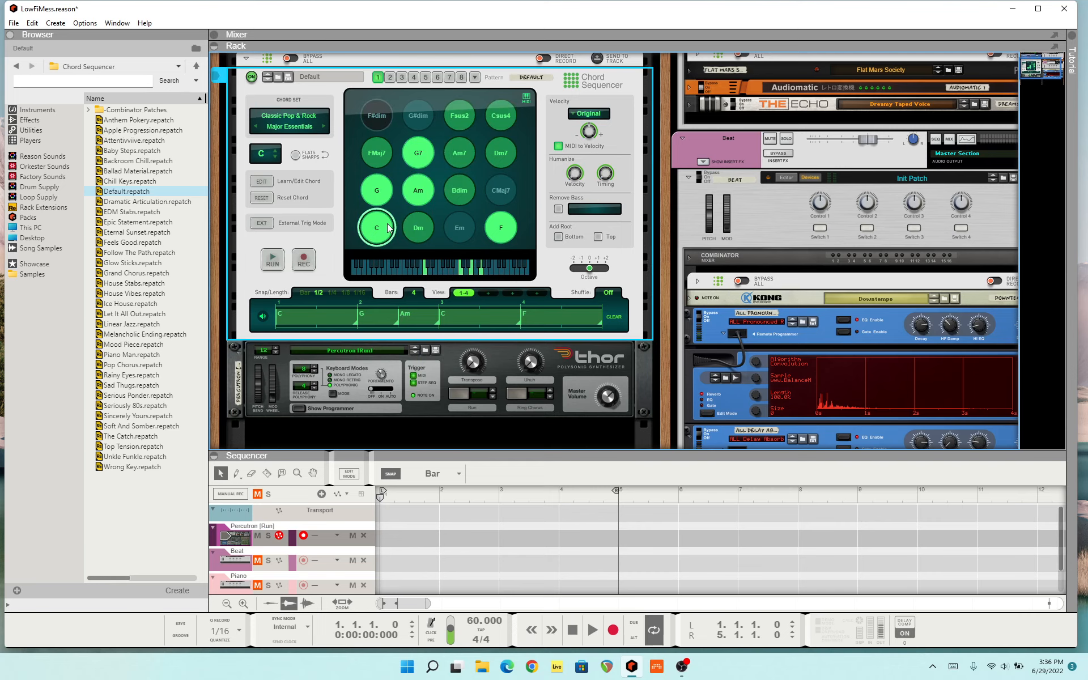
{"action": "left_click", "coordinate": [387, 198]}
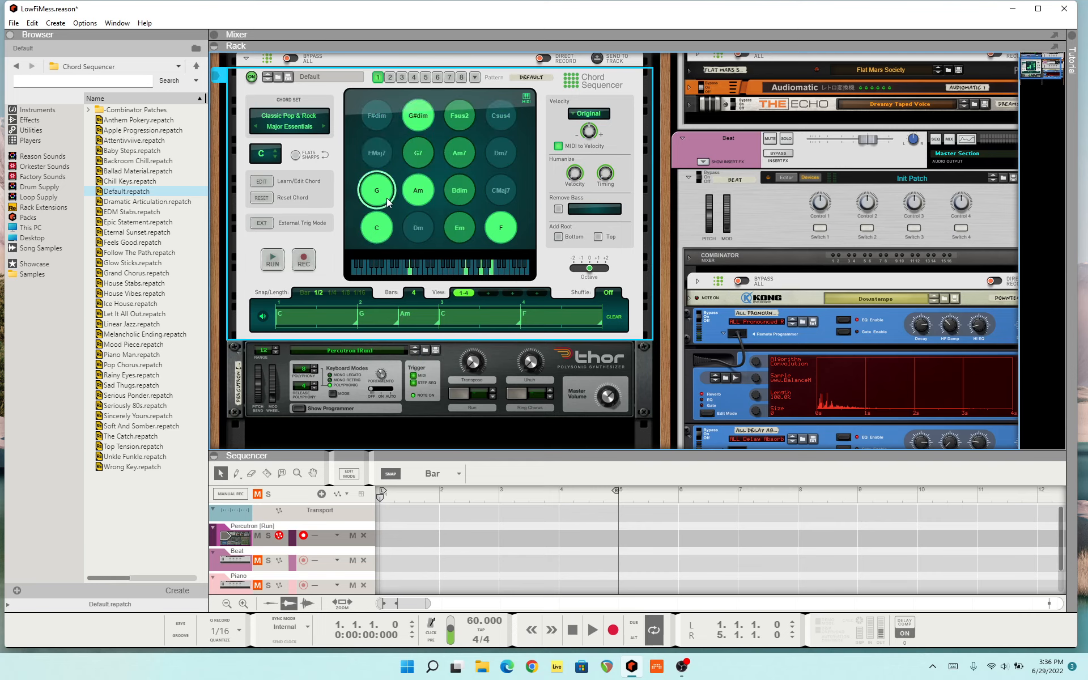
{"action": "left_click", "coordinate": [417, 352]}
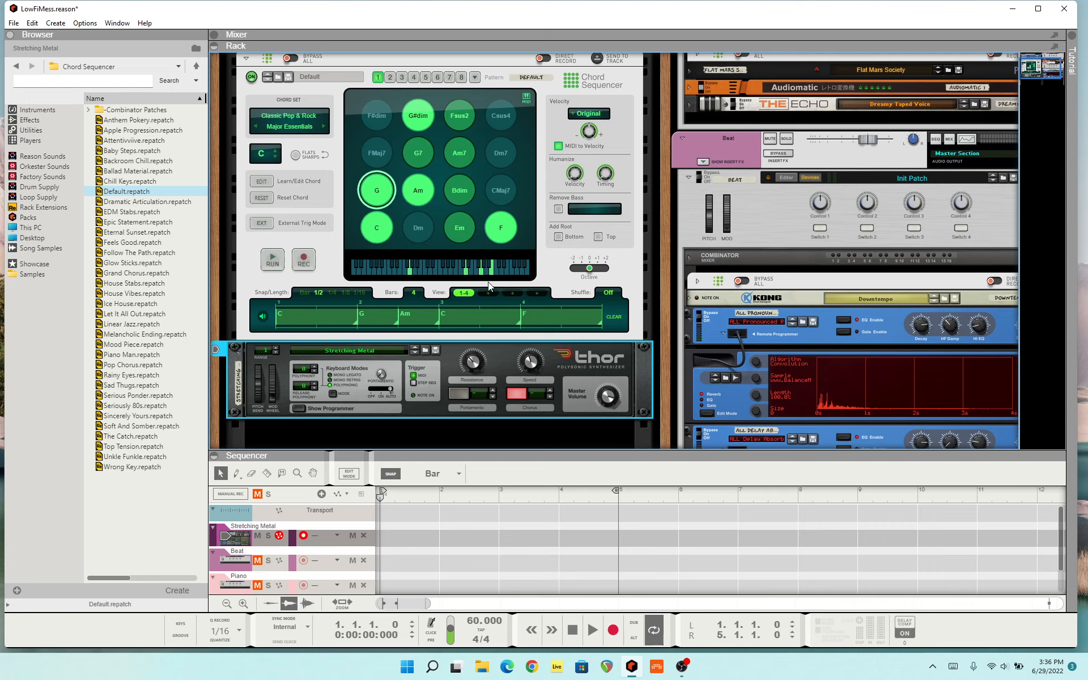
Audition the F, Dm and C chords with the Stretching Metal patch
{"action": "left_click", "coordinate": [501, 230]}
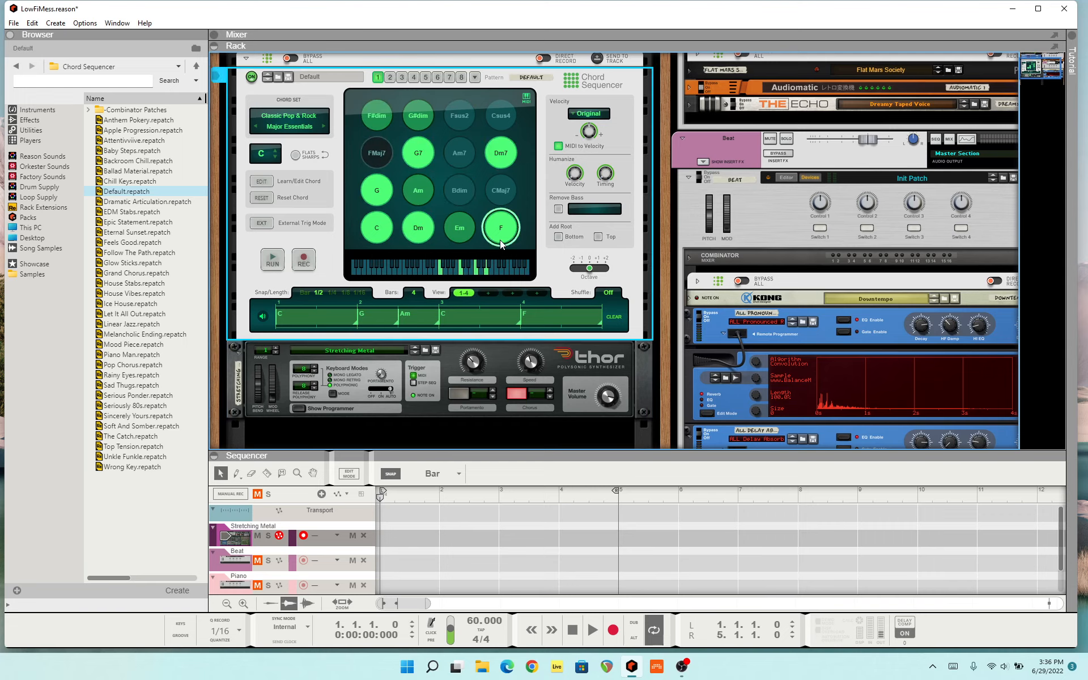
{"action": "left_click", "coordinate": [426, 228]}
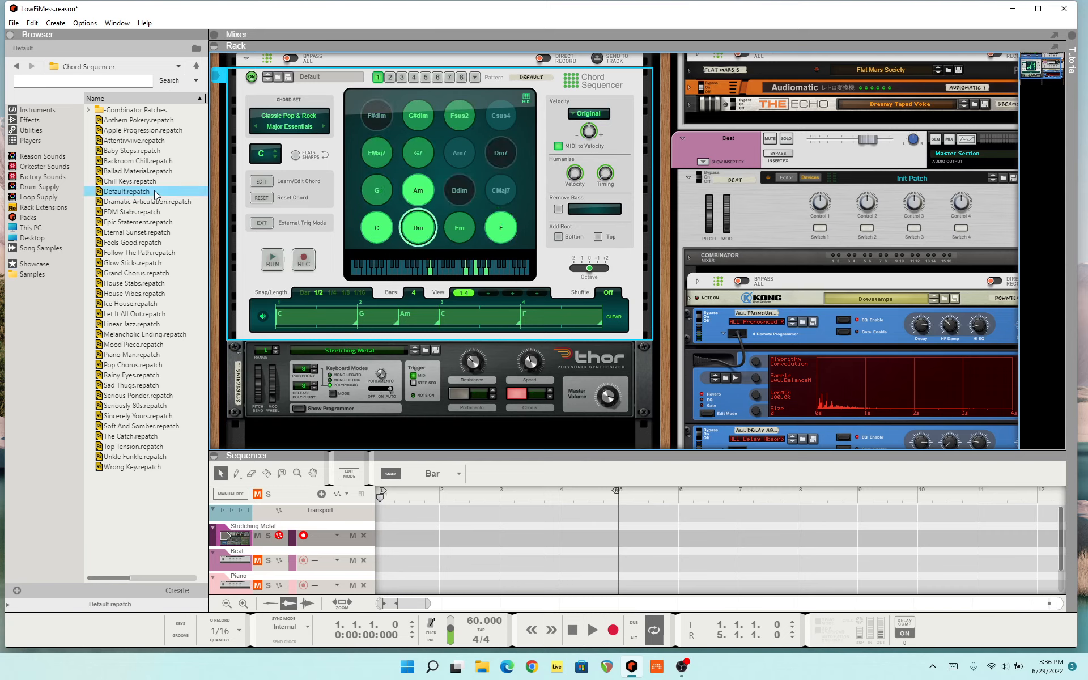
{"action": "left_click", "coordinate": [373, 233]}
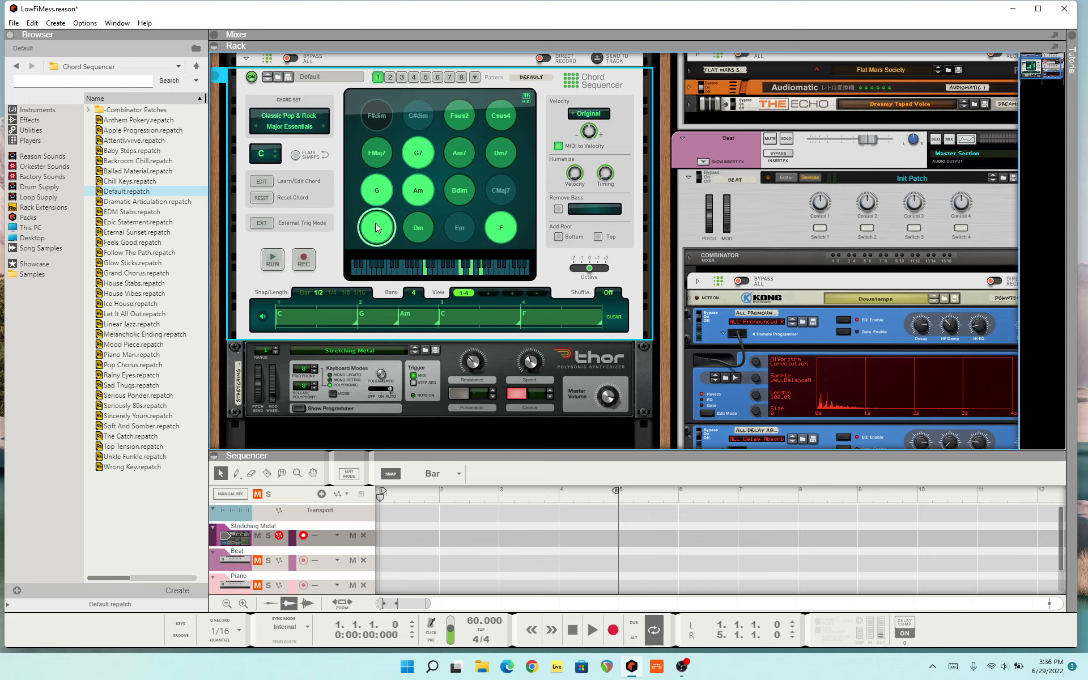
Change the Chord Sequencer's chord set to Cocktail Deluxe from the Jazz & Fusion category
{"action": "left_click", "coordinate": [295, 119]}
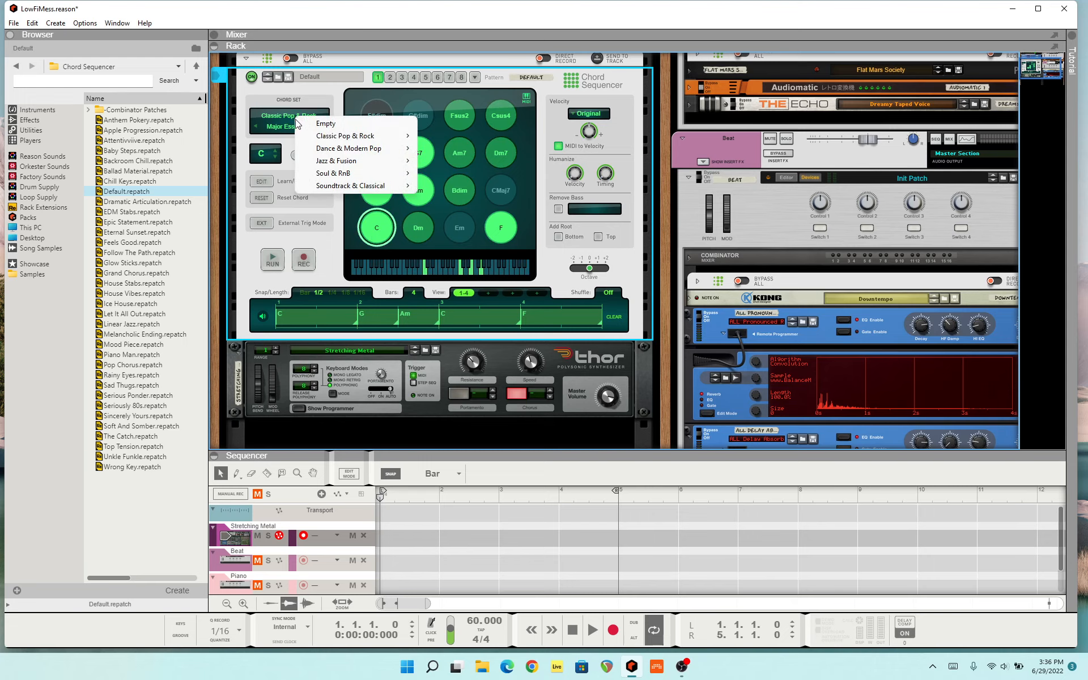
{"action": "mouse_move", "coordinate": [317, 136]}
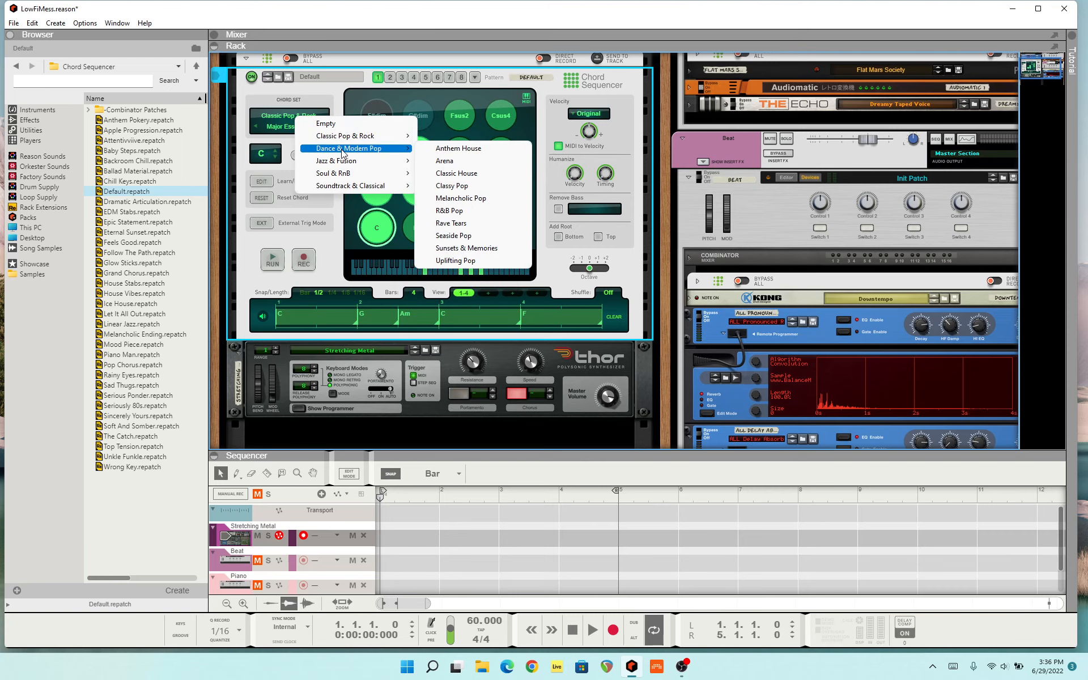
{"action": "mouse_move", "coordinate": [342, 163]}
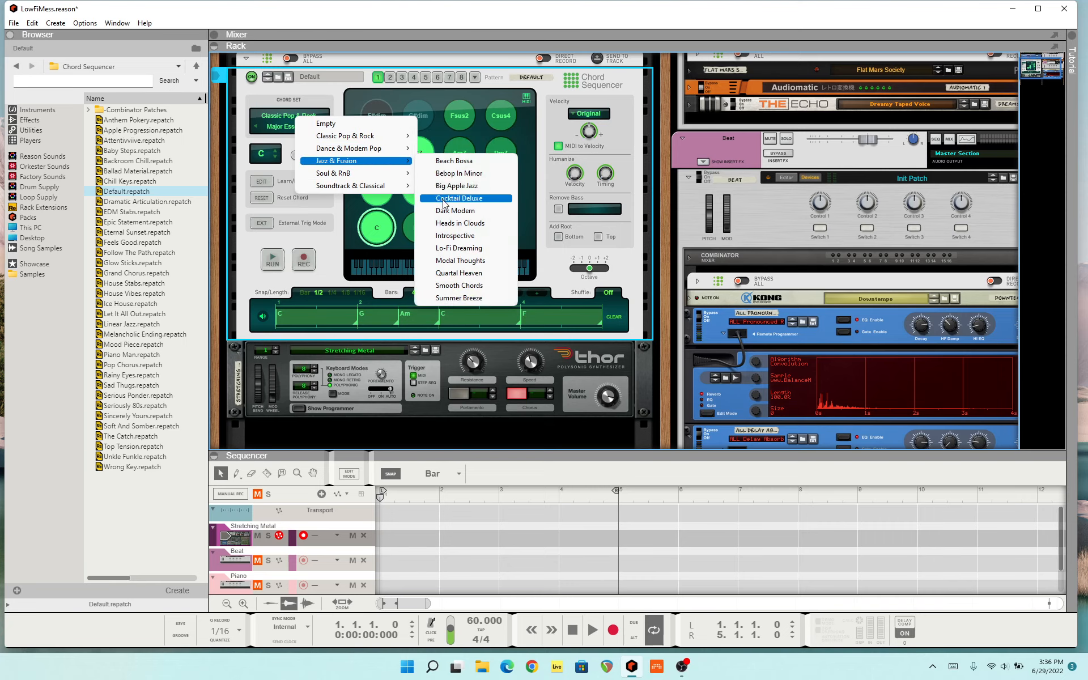
{"action": "left_click", "coordinate": [450, 195]}
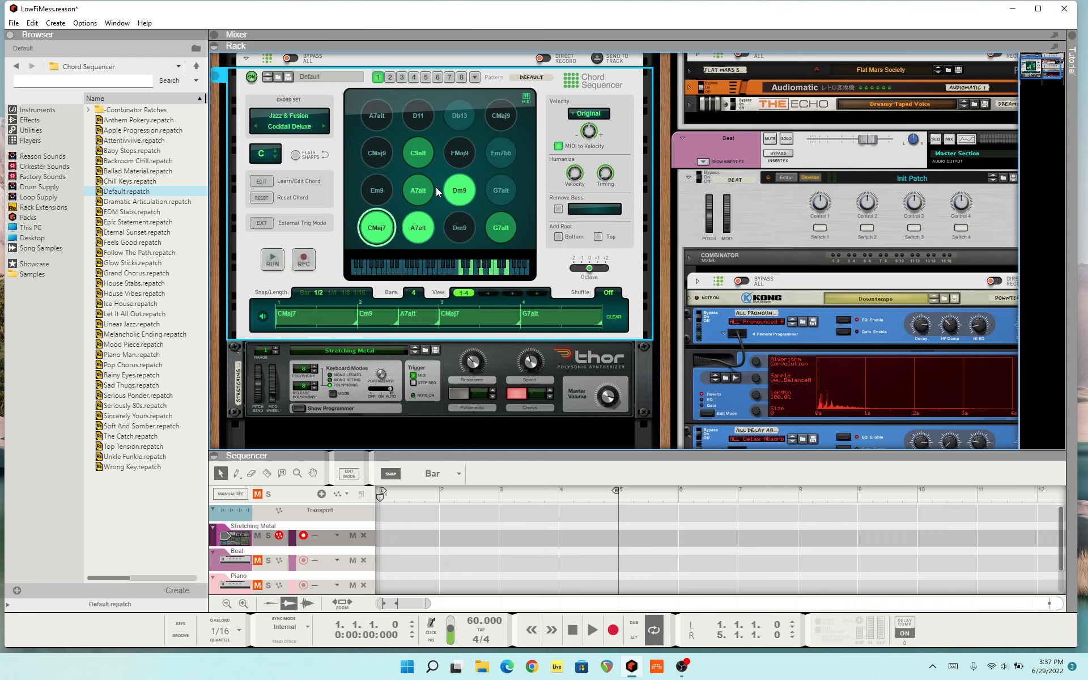
Audition the A7alt, Dm9, FMaj9 and Em7b5 chords, and view the CV connections on the Chord Sequencer's rear side
{"action": "left_click", "coordinate": [429, 232]}
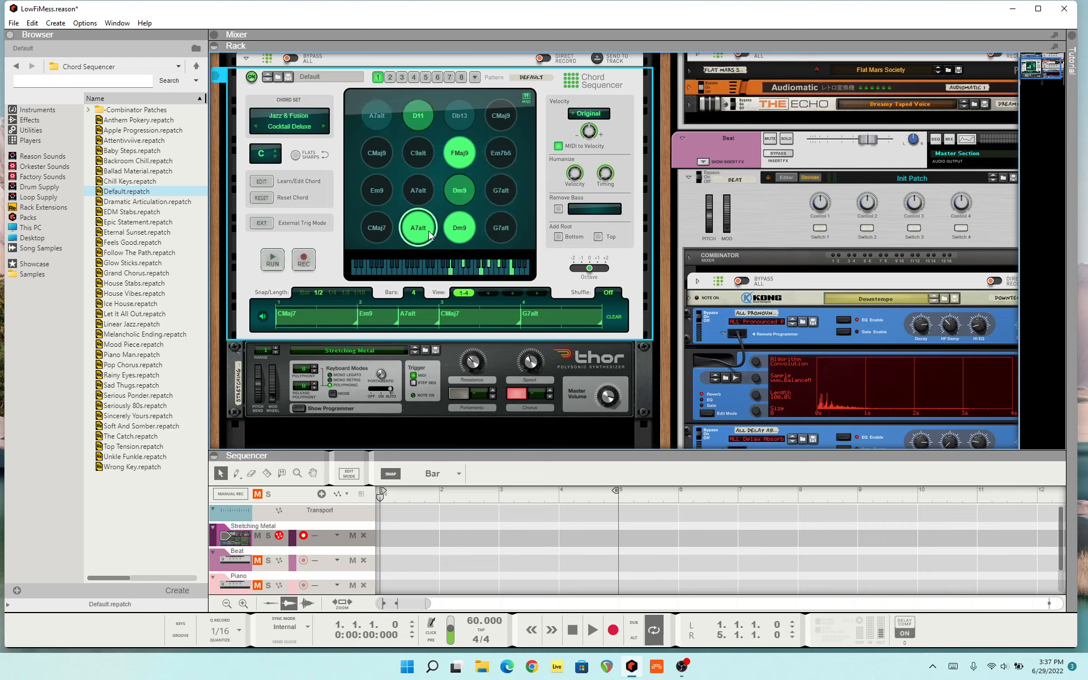
{"action": "left_click", "coordinate": [452, 235]}
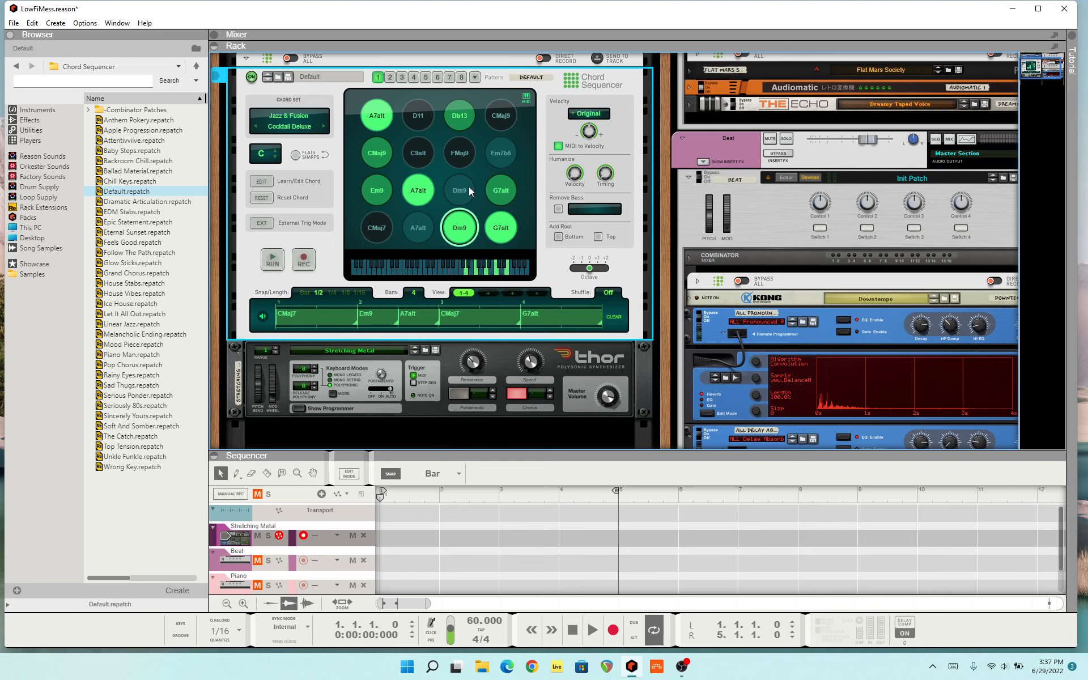
{"action": "left_click", "coordinate": [460, 158]}
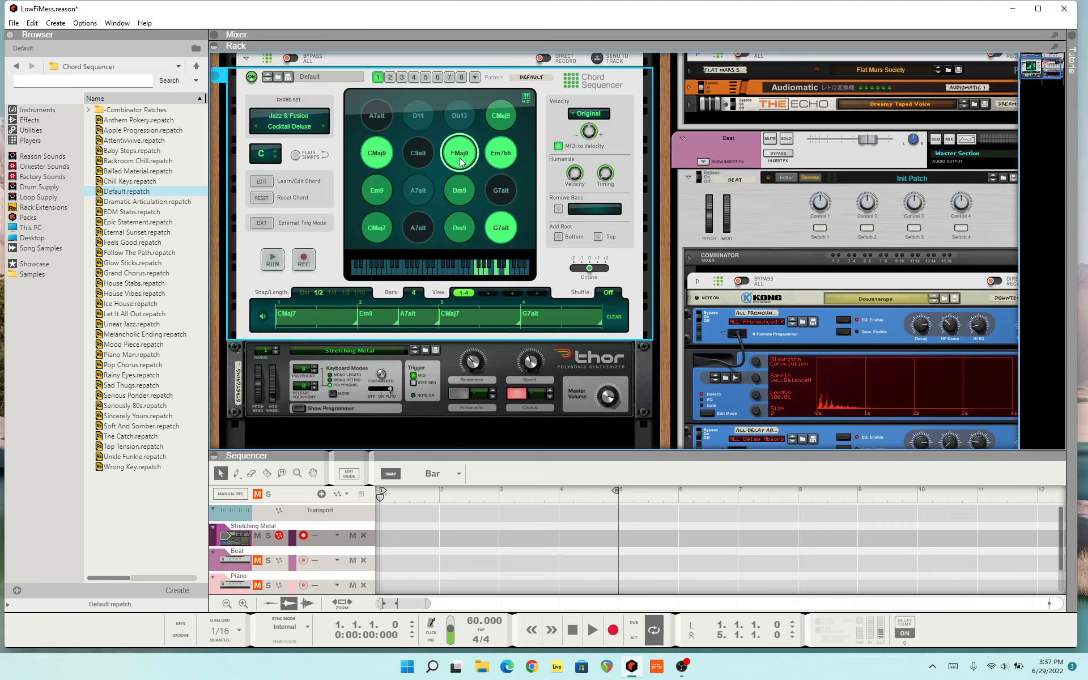
{"action": "left_click", "coordinate": [500, 157]}
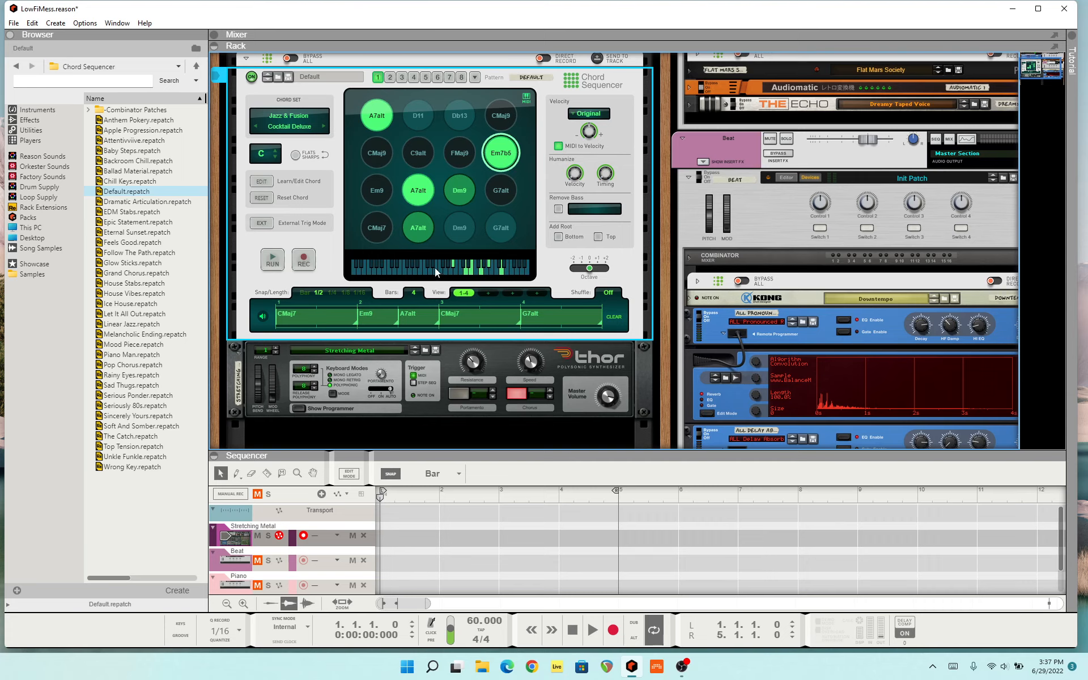
{"action": "key", "text": "Tab"}
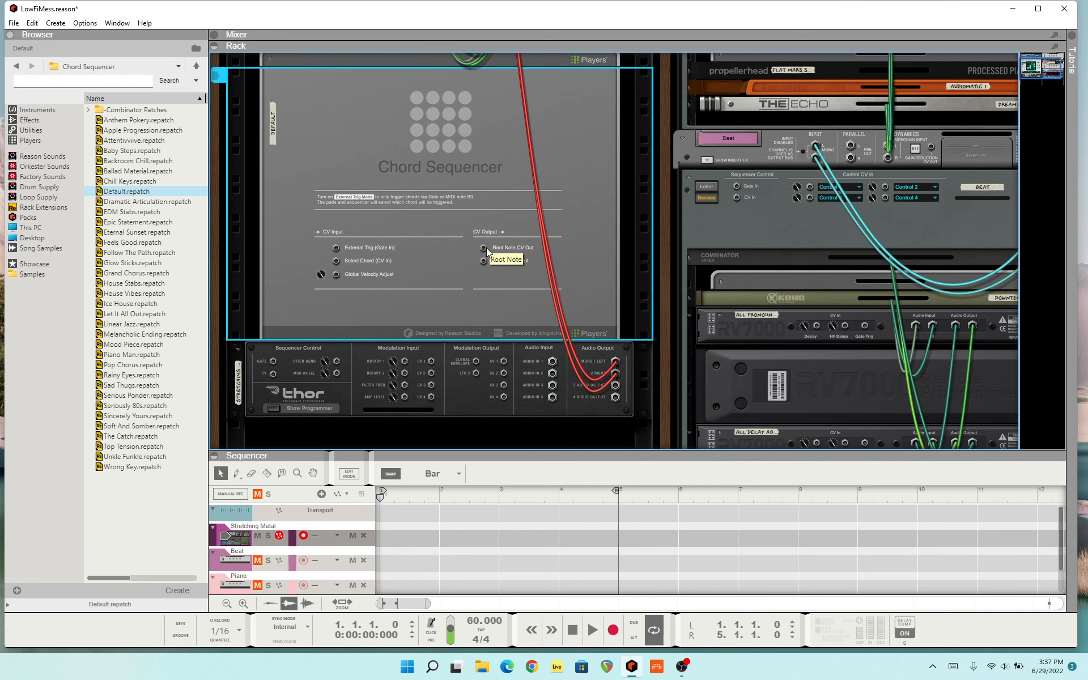
{"action": "key", "text": "Tab"}
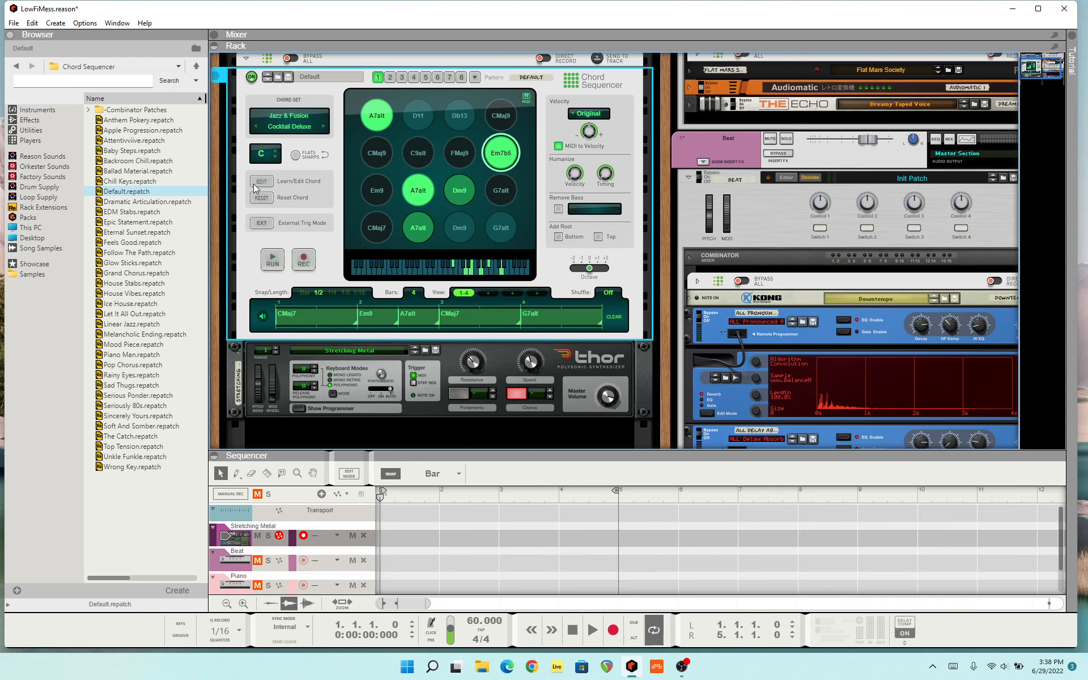
Audition the Dm9, A7alt, CMaj9 and FMaj9 chords of the Cocktail Deluxe set
{"action": "left_click", "coordinate": [444, 196]}
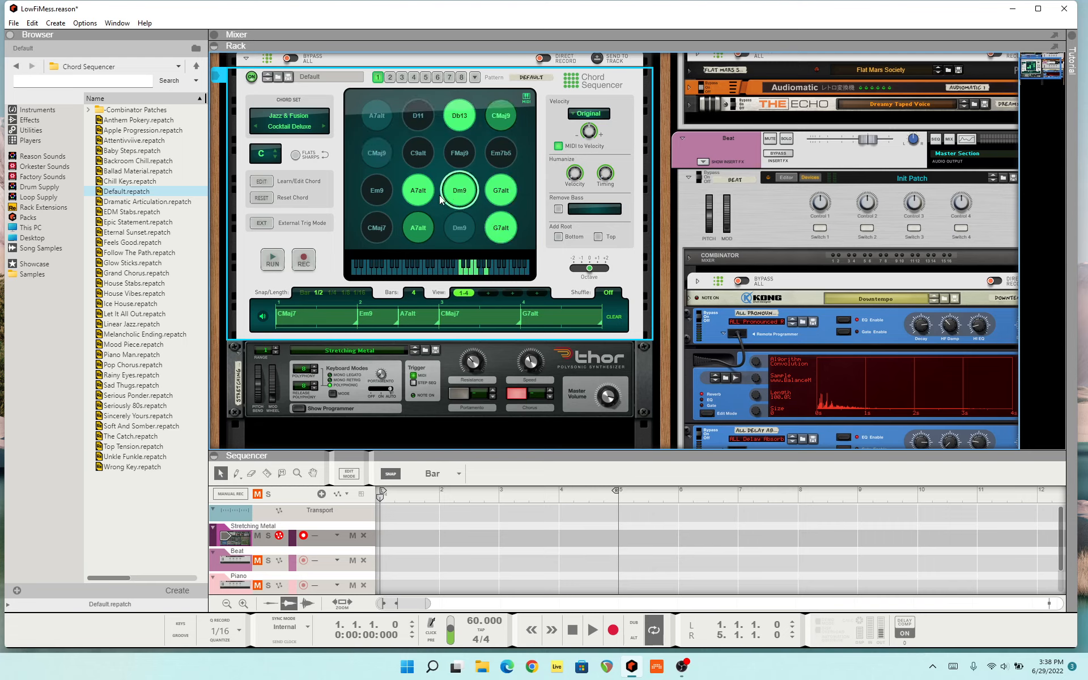
{"action": "left_click", "coordinate": [426, 229]}
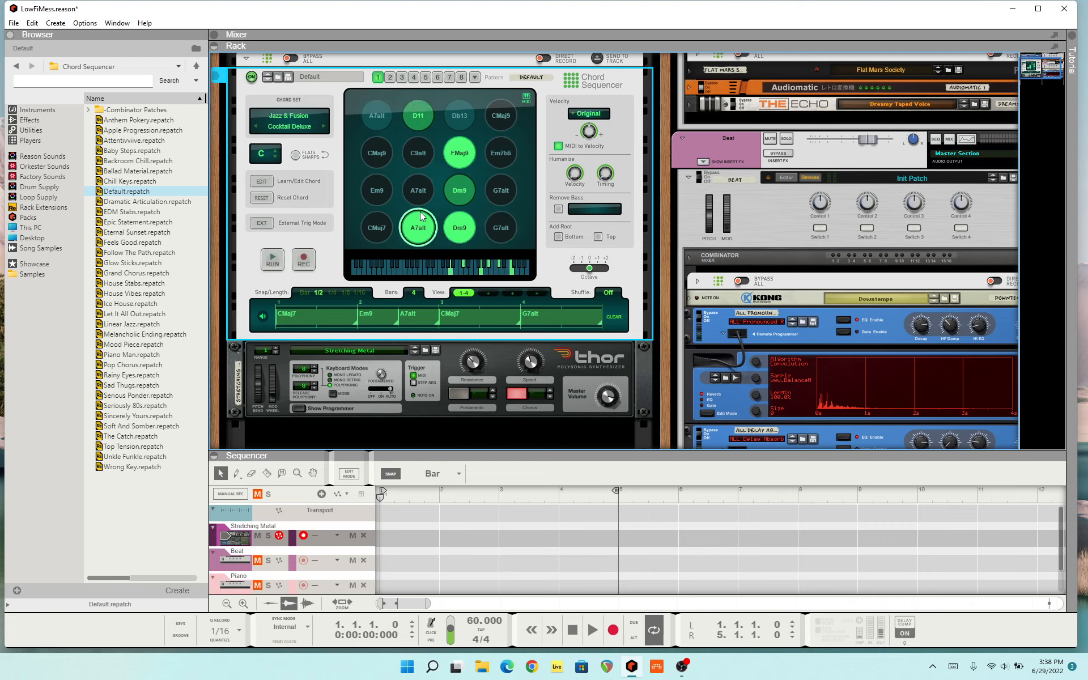
{"action": "left_click", "coordinate": [499, 115]}
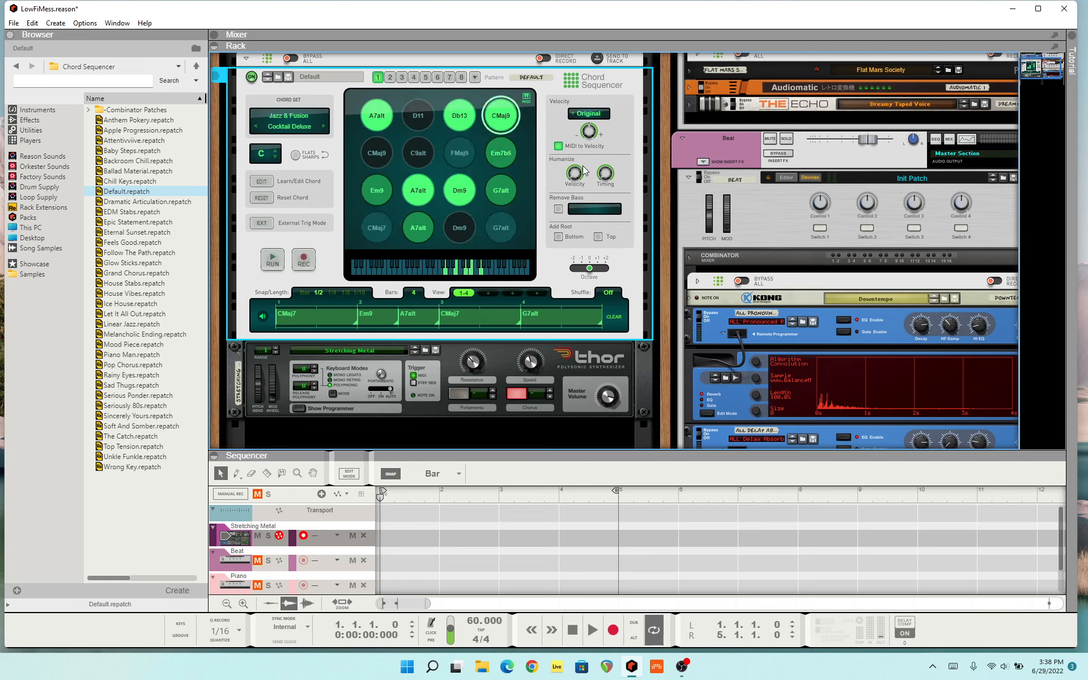
{"action": "left_click", "coordinate": [459, 153]}
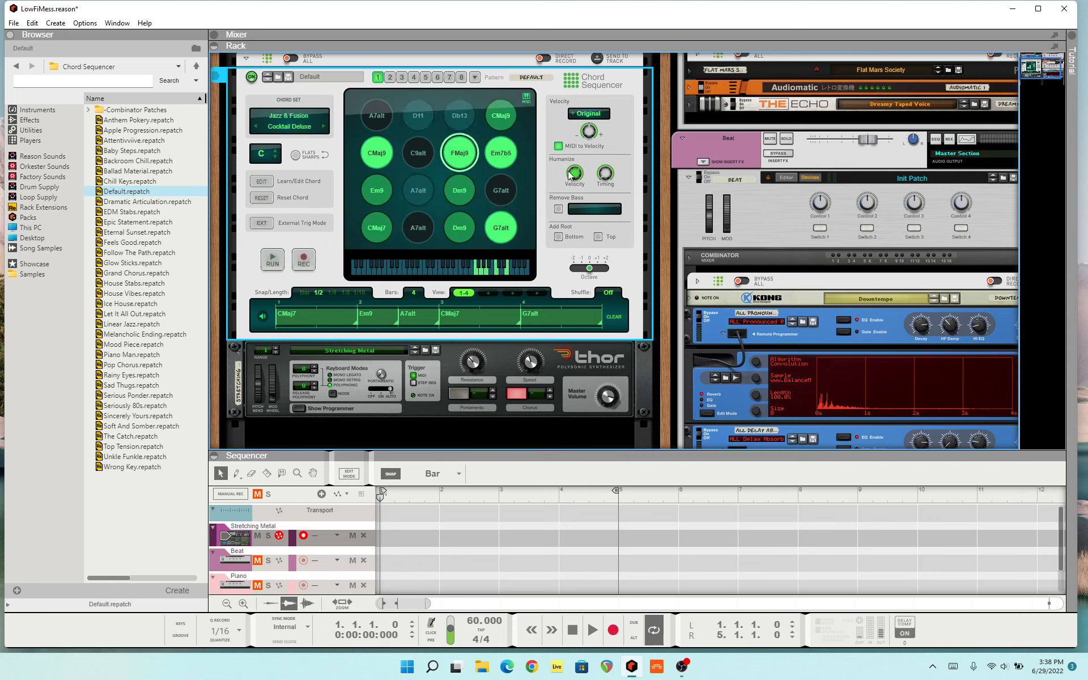
Add the root note at the bottom of the chords and audition the CMaj7, Em9 and A7alt chords
{"action": "left_click", "coordinate": [568, 238]}
{"action": "left_click", "coordinate": [418, 227]}
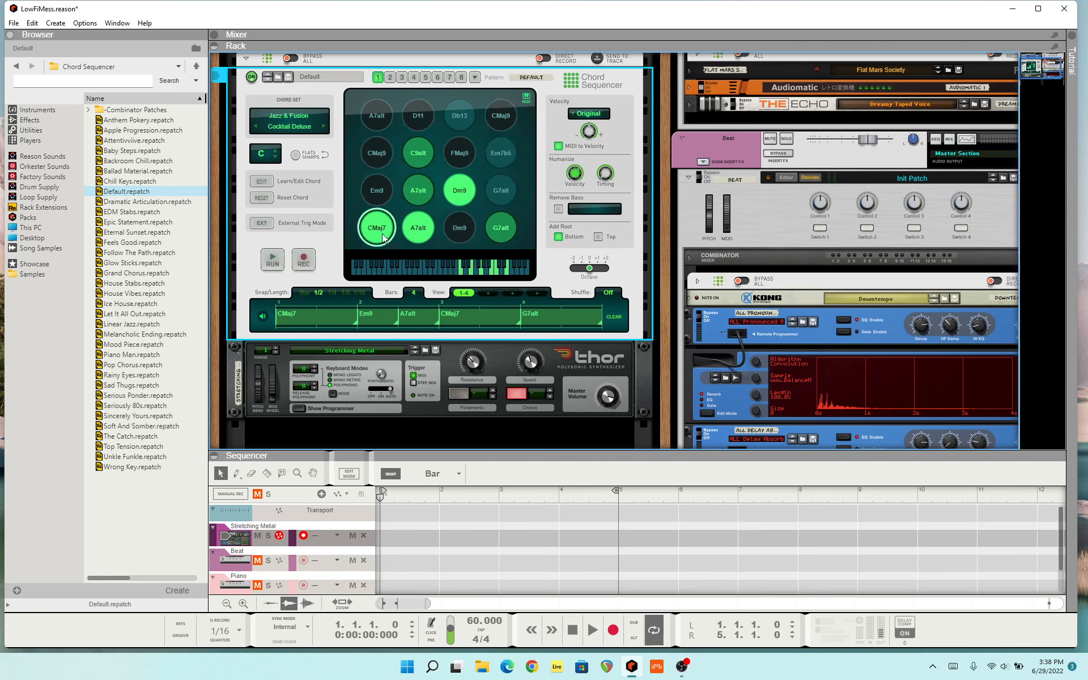
{"action": "left_click", "coordinate": [379, 192]}
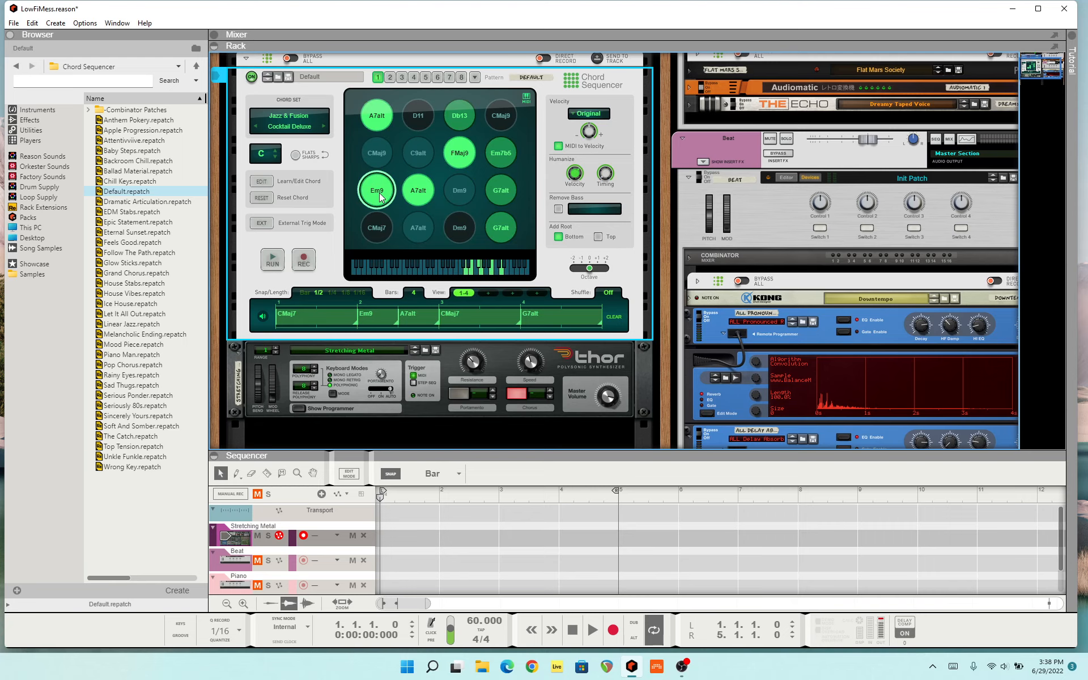
{"action": "left_click", "coordinate": [416, 190]}
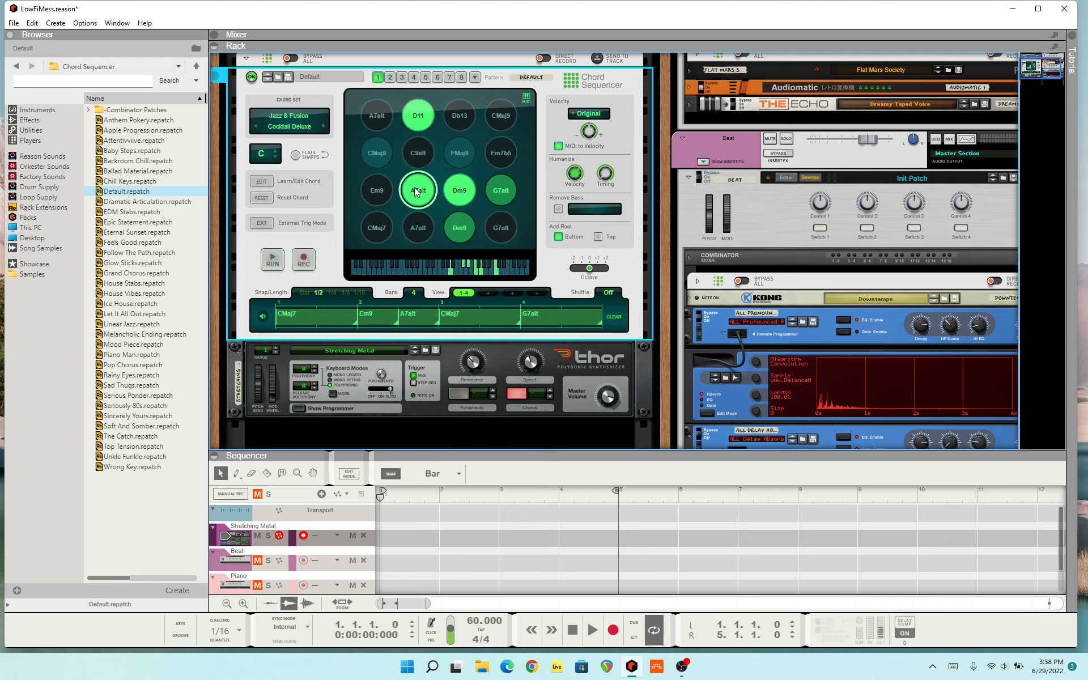
{"action": "left_click", "coordinate": [417, 170]}
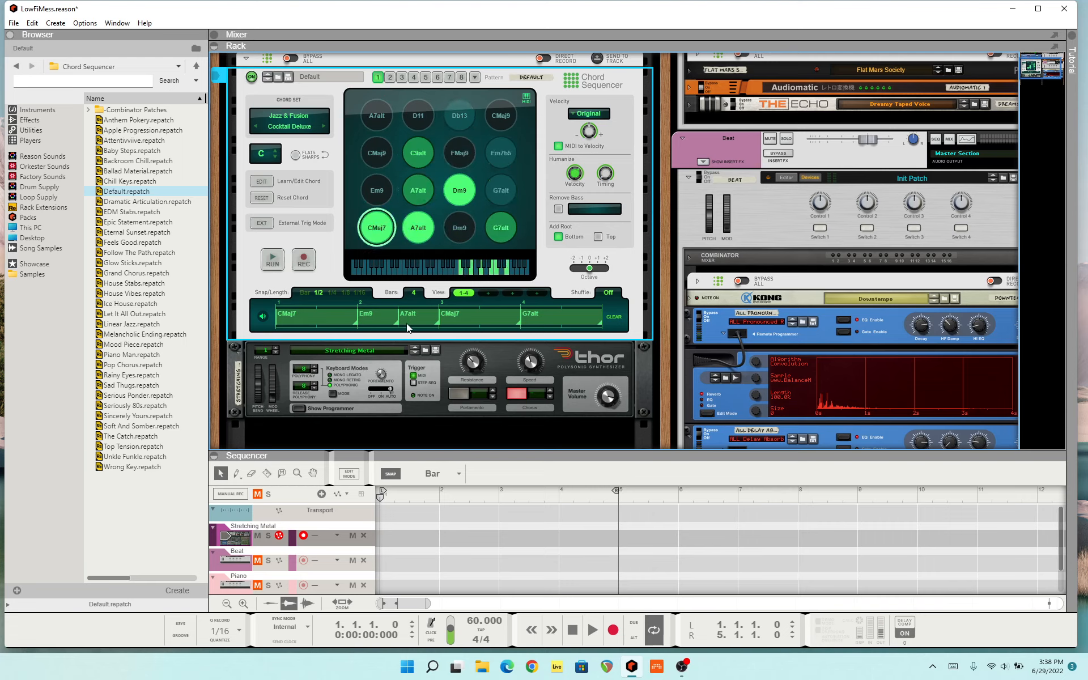
Fill both halves of bar 1 in the chord sequence with Em9, and run the pattern to hear it
{"action": "left_click", "coordinate": [387, 315]}
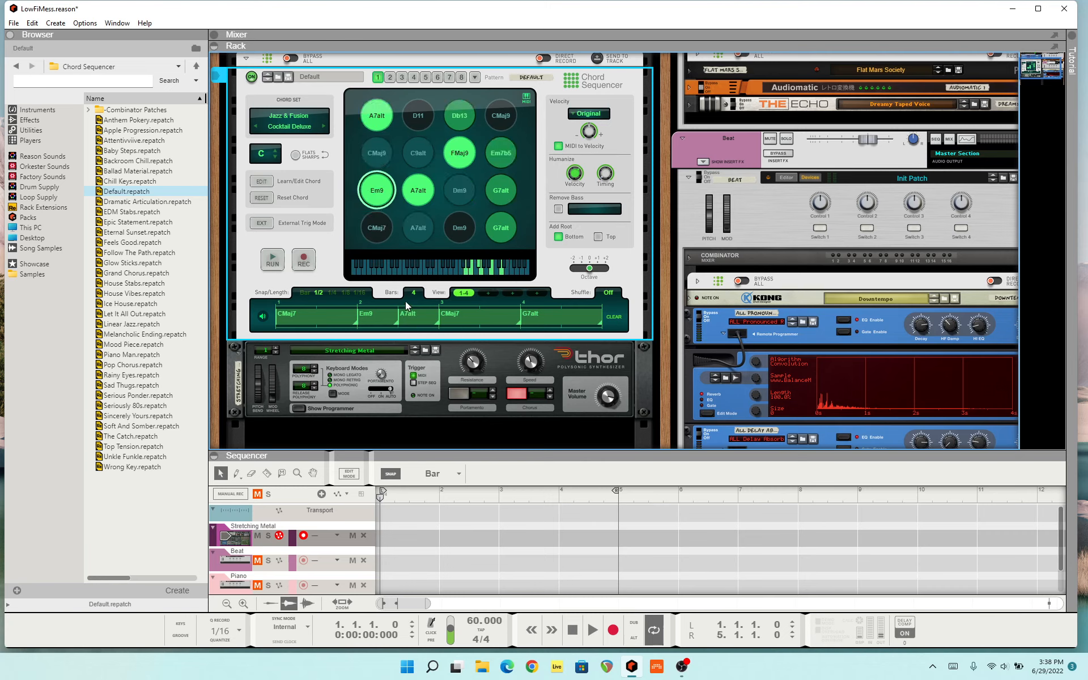
{"action": "left_click_drag", "start_coordinate": [381, 209], "coordinate": [315, 312]}
{"action": "left_click", "coordinate": [278, 263]}
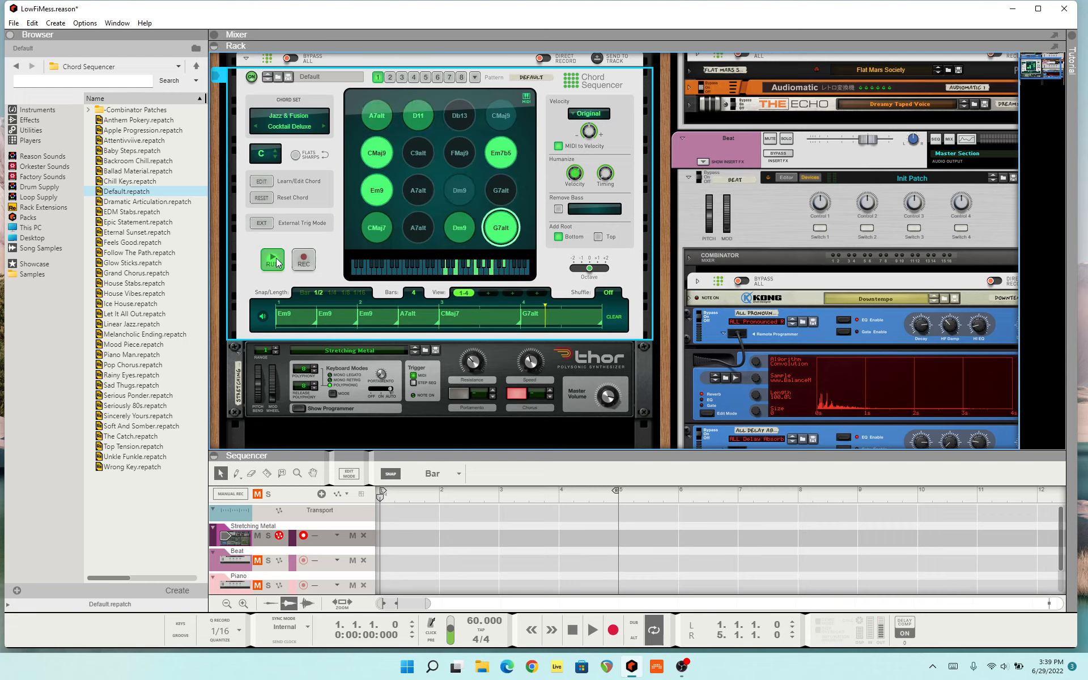
{"action": "left_click", "coordinate": [275, 261]}
Set the pattern's snap length to 1/16 and its length to 8 bars, and display bars 5-8
{"action": "left_click", "coordinate": [346, 294]}
{"action": "left_click", "coordinate": [358, 294]}
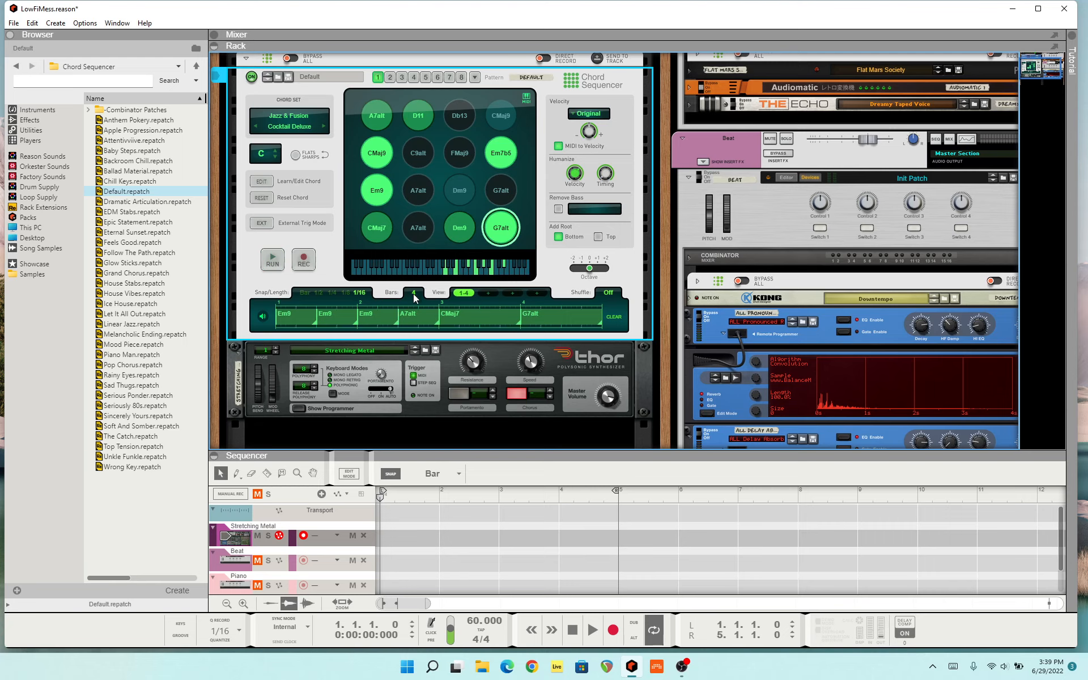
{"action": "mouse_move", "coordinate": [413, 293]}
{"action": "left_mouse_down"}
{"action": "mouse_move", "coordinate": [416, 317]}
{"action": "mouse_move", "coordinate": [416, 290]}
{"action": "mouse_move", "coordinate": [415, 298]}
{"action": "left_mouse_up"}
{"action": "left_click", "coordinate": [485, 294]}
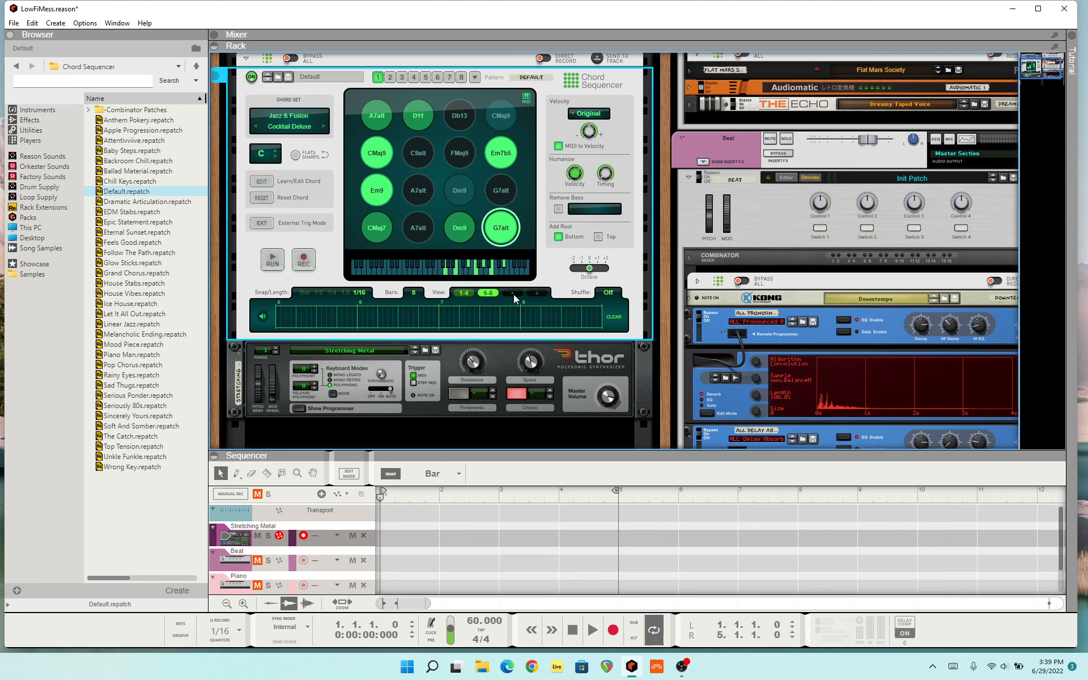
Try adjusting the pattern's shuffle amount, and shift the Chord Sequencer's octave to +2
{"action": "mouse_move", "coordinate": [604, 294]}
{"action": "left_mouse_down"}
{"action": "mouse_move", "coordinate": [608, 276]}
{"action": "mouse_move", "coordinate": [611, 294]}
{"action": "left_mouse_up"}
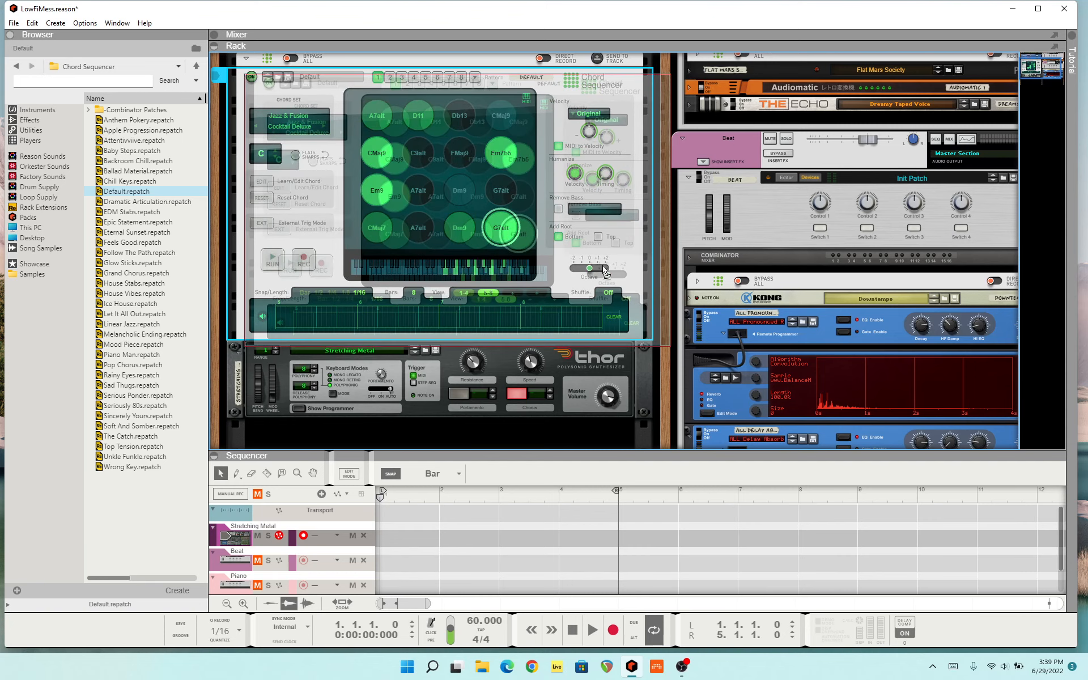
{"action": "mouse_move", "coordinate": [587, 264]}
{"action": "left_mouse_down"}
{"action": "mouse_move", "coordinate": [578, 271]}
{"action": "mouse_move", "coordinate": [605, 270]}
{"action": "left_mouse_up"}
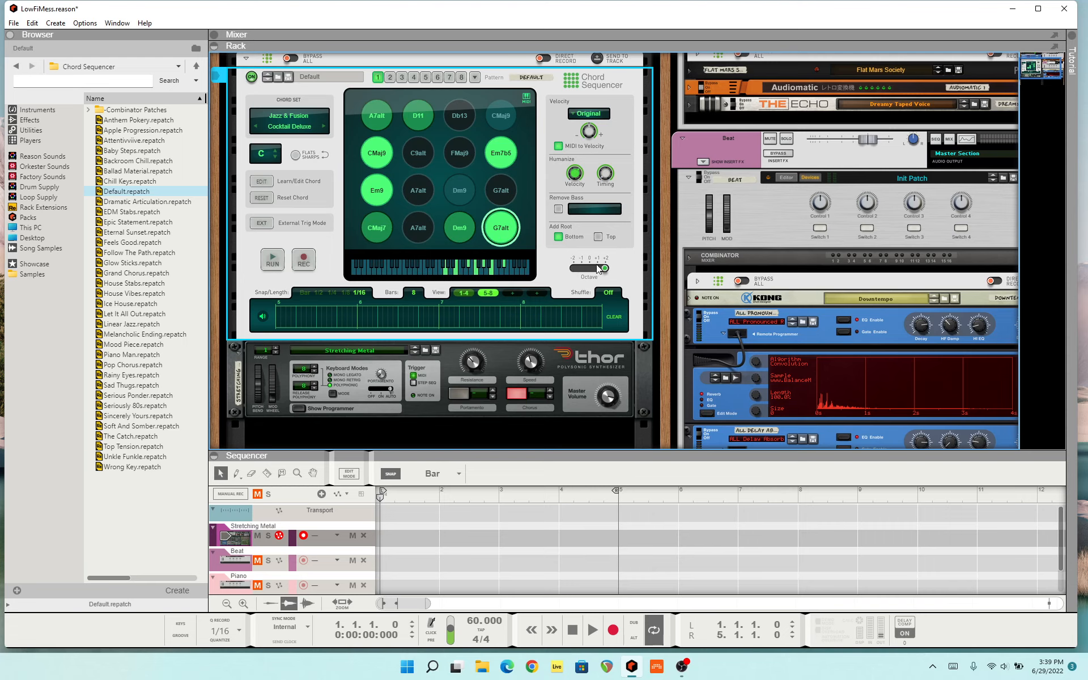
Set the Chord Sequencer's octave shift to -1, add the root note on top, and audition the Em7b5 chord
{"action": "left_click_drag", "start_coordinate": [599, 269], "coordinate": [582, 270]}
{"action": "left_click", "coordinate": [598, 237]}
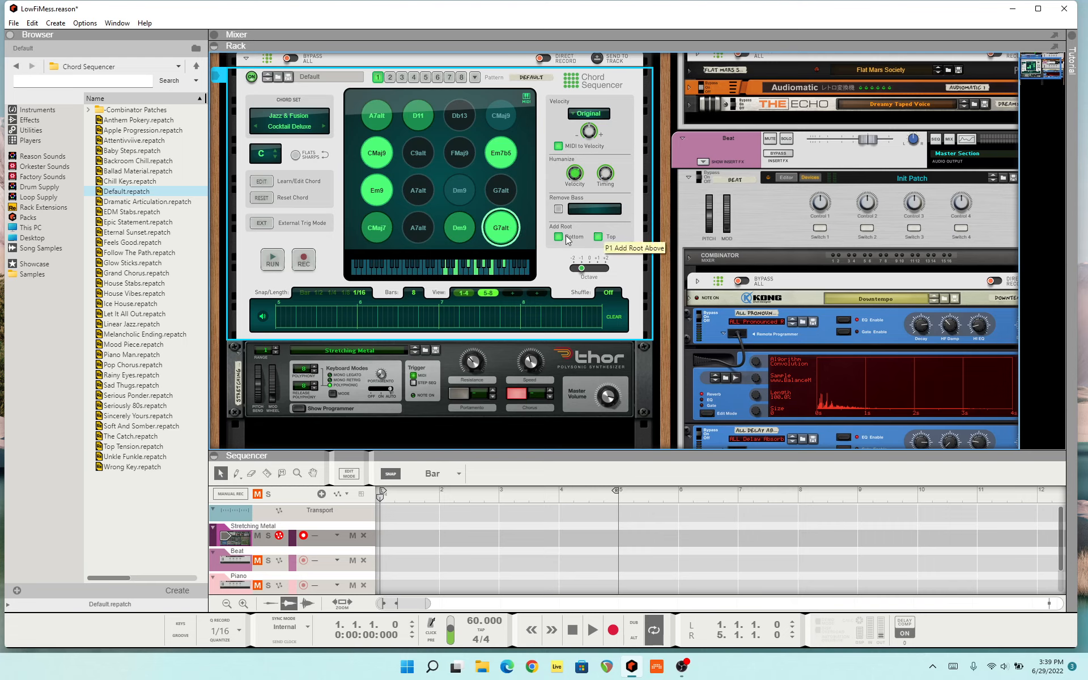
{"action": "left_click", "coordinate": [500, 157]}
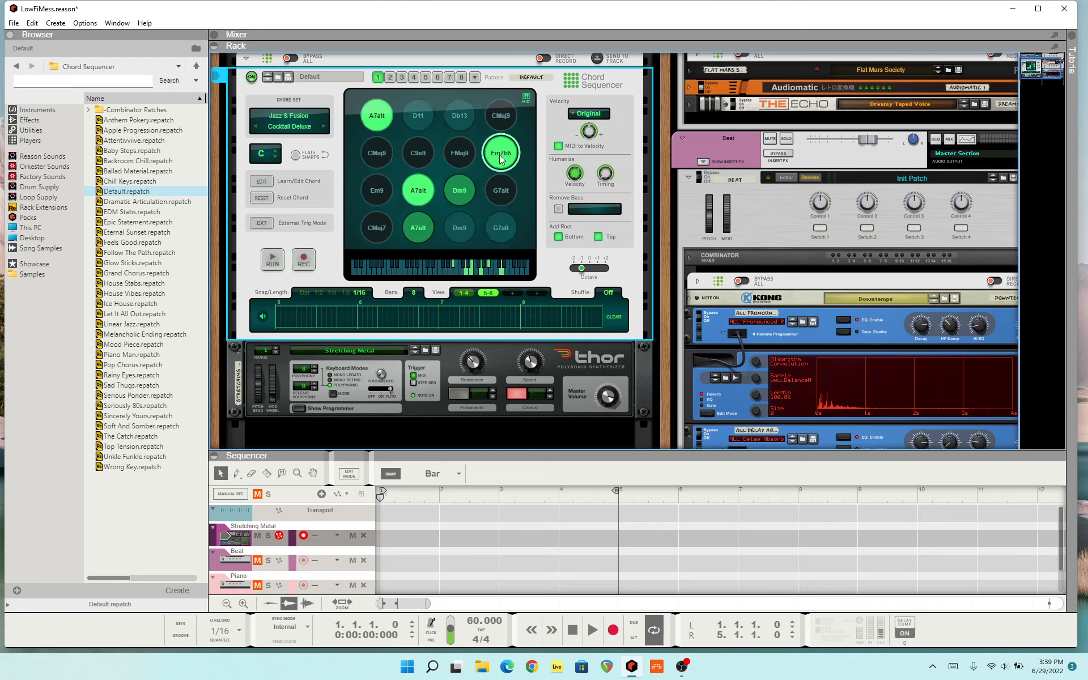
Turn off both the bottom and top added root notes, and audition the Dm9 chord
{"action": "left_click", "coordinate": [563, 238]}
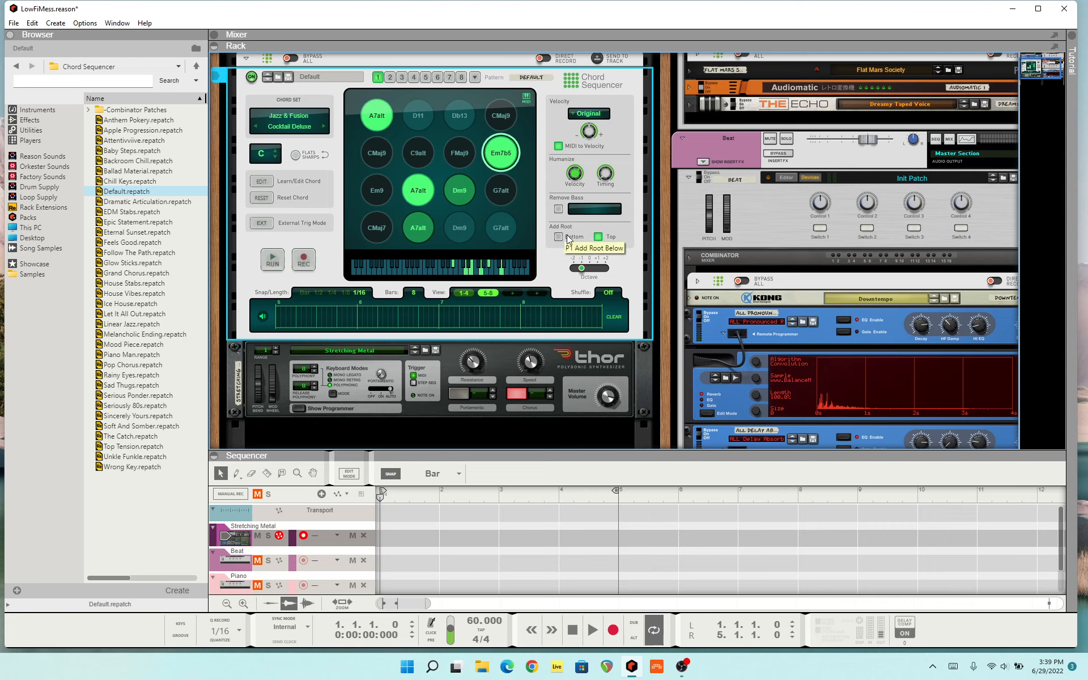
{"action": "left_click", "coordinate": [598, 237]}
{"action": "left_click", "coordinate": [468, 200]}
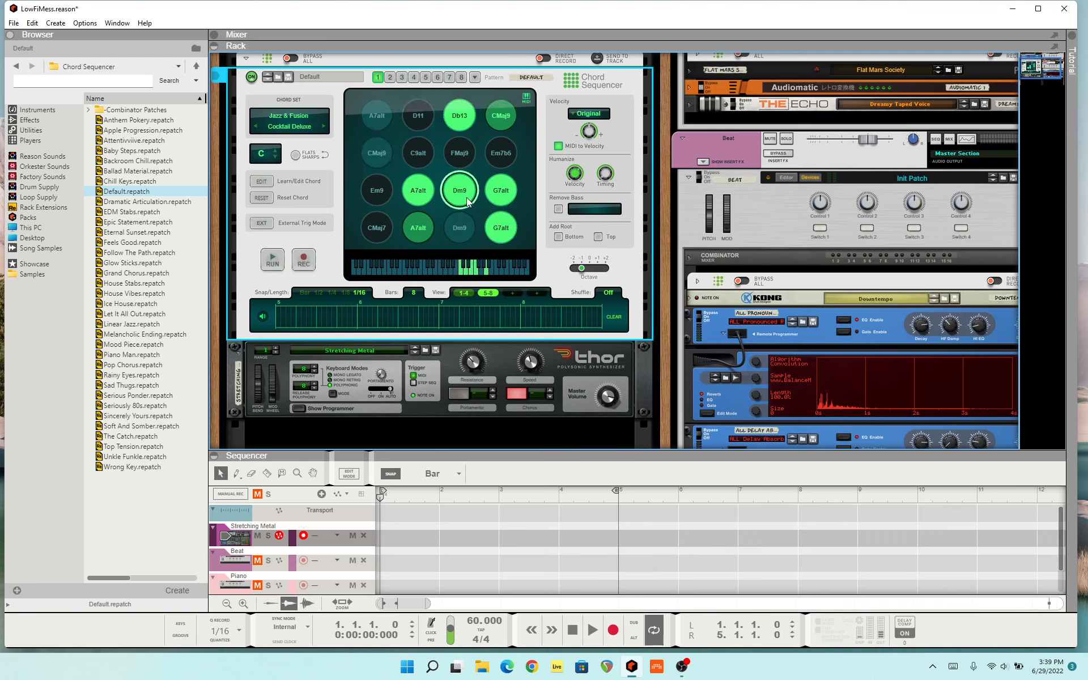
Enable Remove Bass in Below mode, audition the G7alt and Em9 chords, and briefly run the chord pattern
{"action": "left_click", "coordinate": [558, 209]}
{"action": "left_click", "coordinate": [583, 210]}
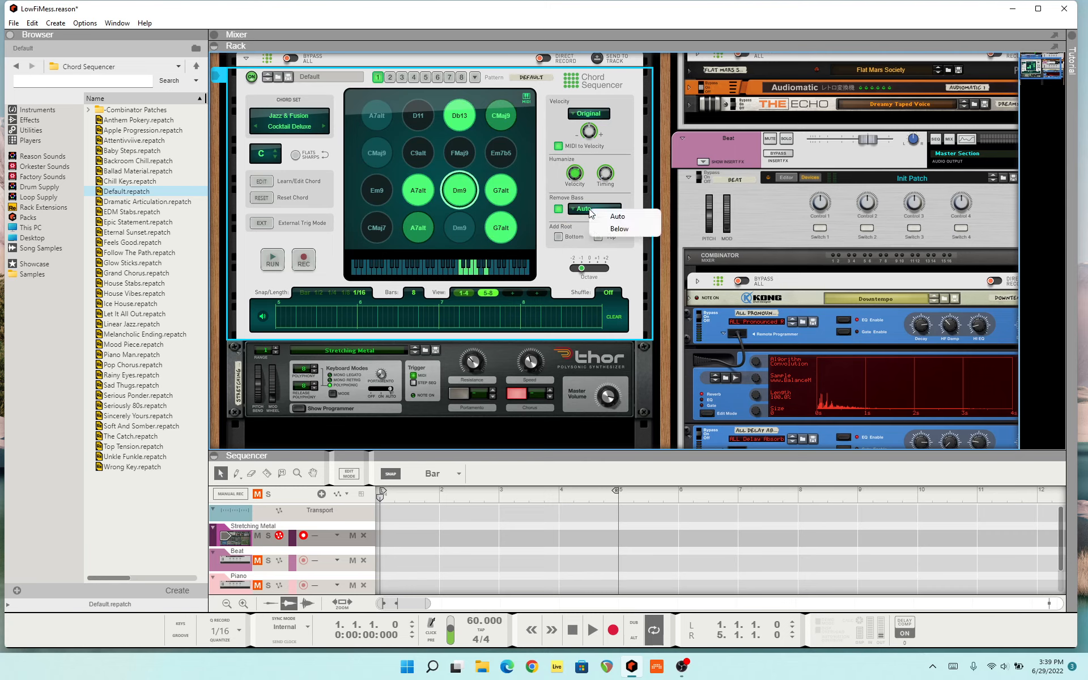
{"action": "left_click", "coordinate": [617, 232]}
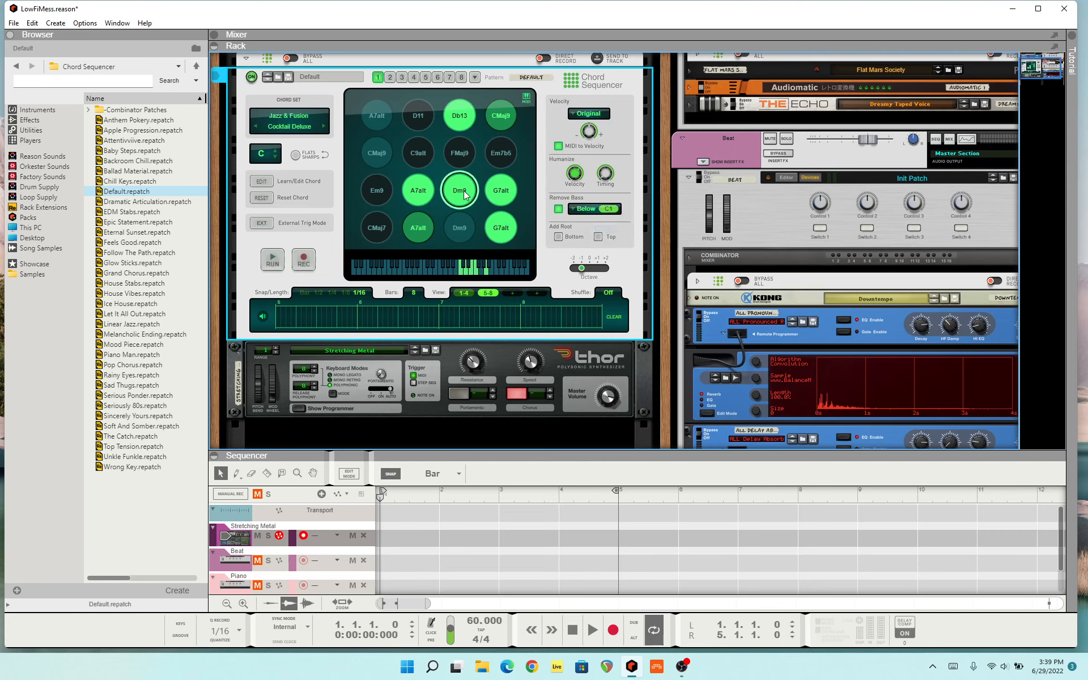
{"action": "left_click", "coordinate": [504, 196]}
{"action": "left_click", "coordinate": [385, 193]}
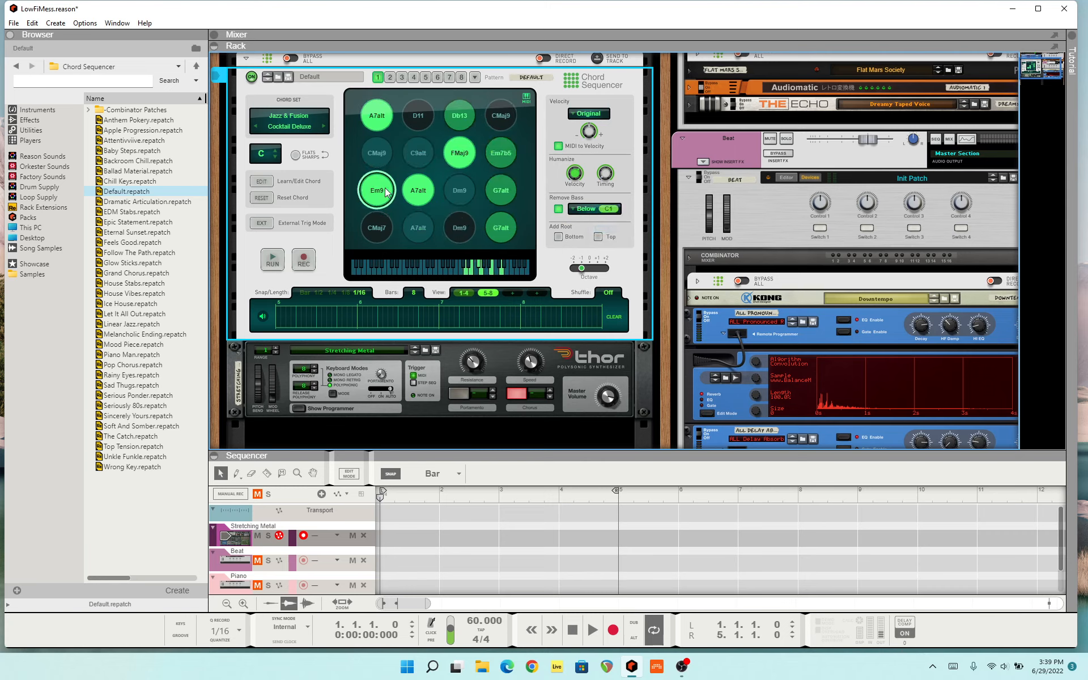
{"action": "left_click", "coordinate": [273, 260]}
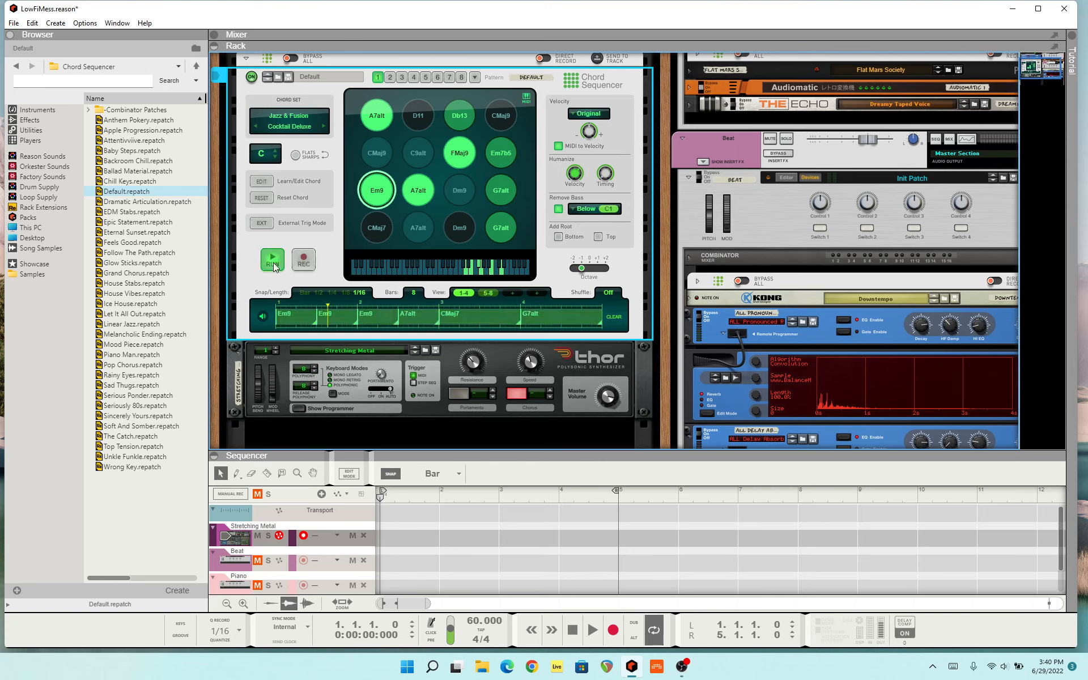
{"action": "left_click", "coordinate": [273, 262]}
Replace the Thor synth with Friktion Modeled Strings from the instruments, and run the chord pattern through it
{"action": "left_click", "coordinate": [35, 110]}
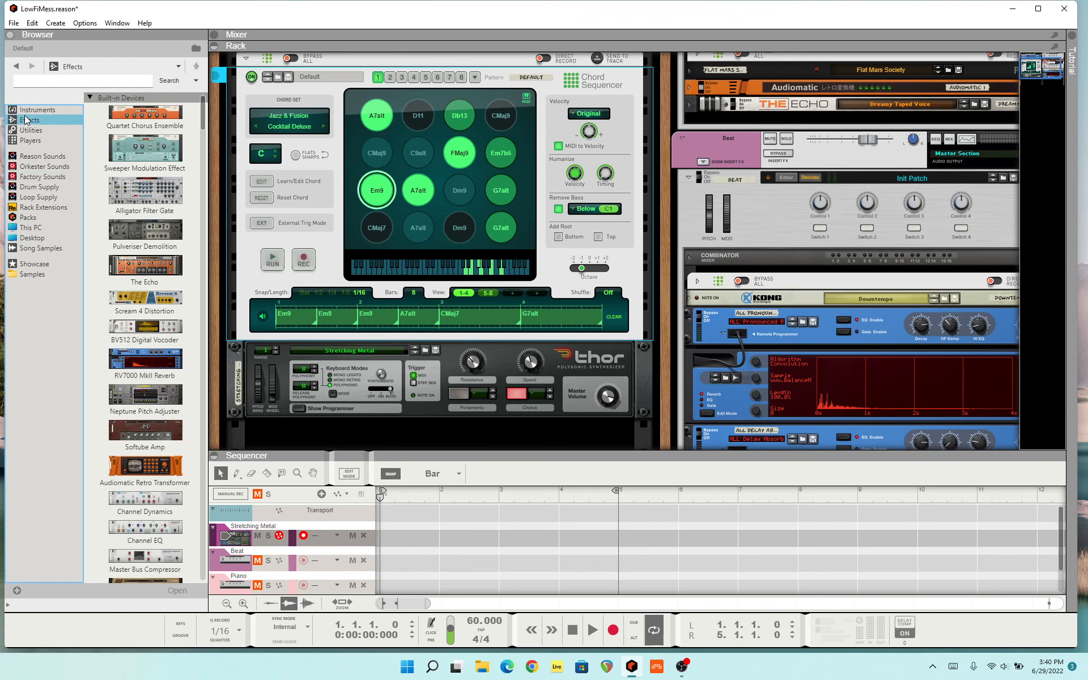
{"action": "scroll", "coordinate": [119, 256], "scroll_direction": "down", "scroll_amount": 15}
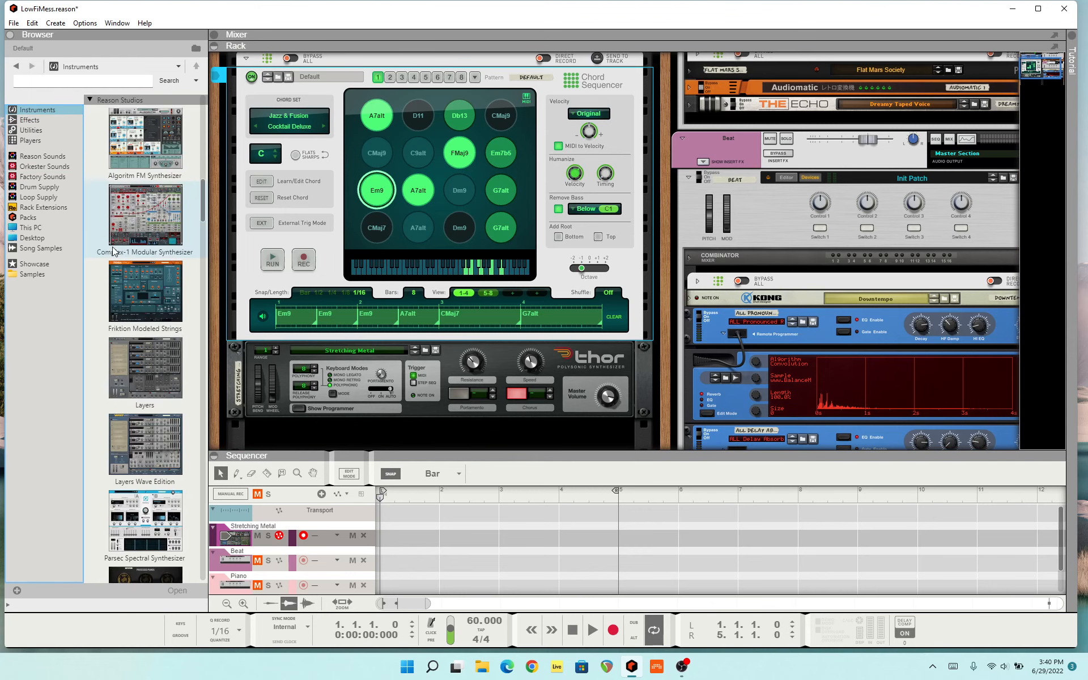
{"action": "scroll", "coordinate": [119, 256], "scroll_direction": "down", "scroll_amount": 15}
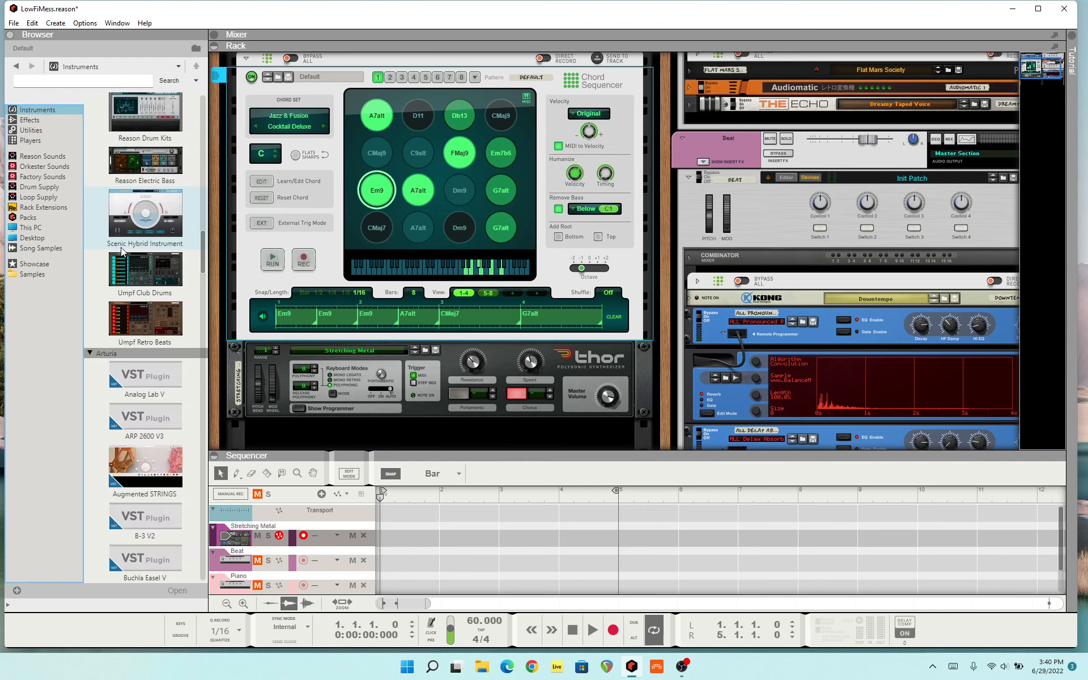
{"action": "scroll", "coordinate": [133, 271], "scroll_direction": "up", "scroll_amount": 10}
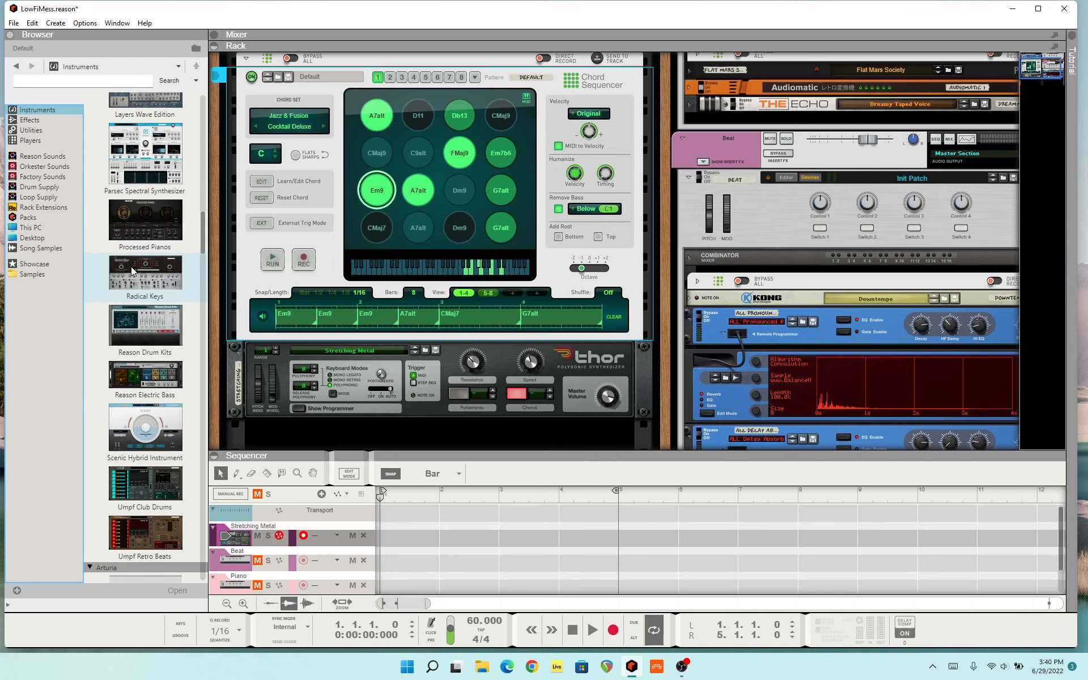
{"action": "scroll", "coordinate": [134, 276], "scroll_direction": "down", "scroll_amount": 3}
{"action": "scroll", "coordinate": [173, 295], "scroll_direction": "up", "scroll_amount": 6}
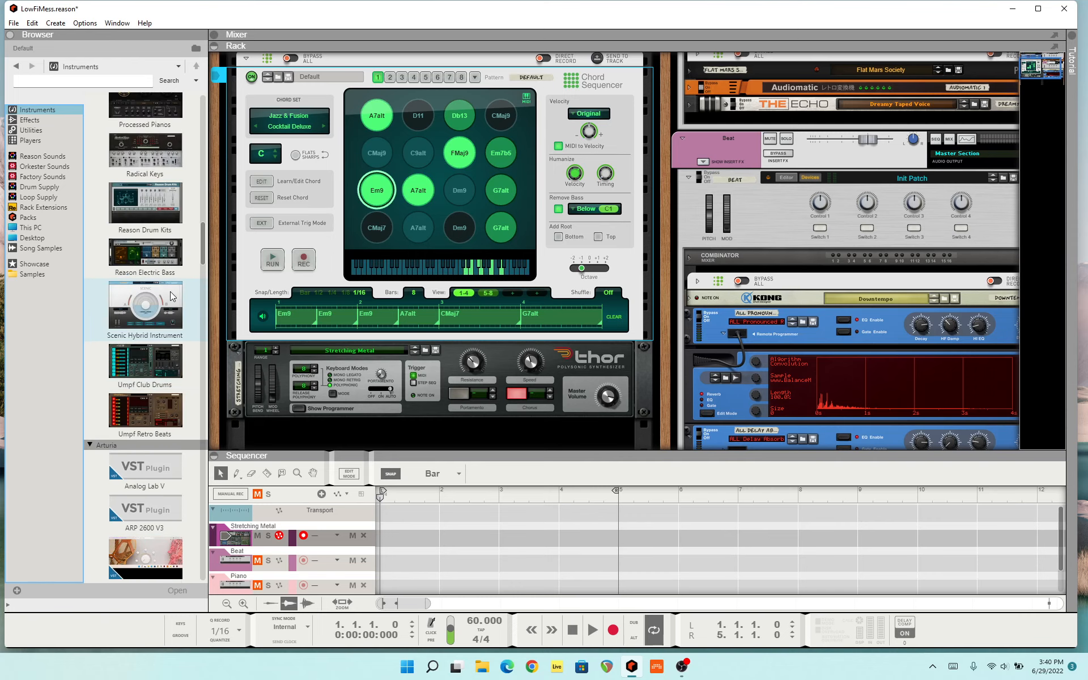
{"action": "scroll", "coordinate": [173, 295], "scroll_direction": "up", "scroll_amount": 4}
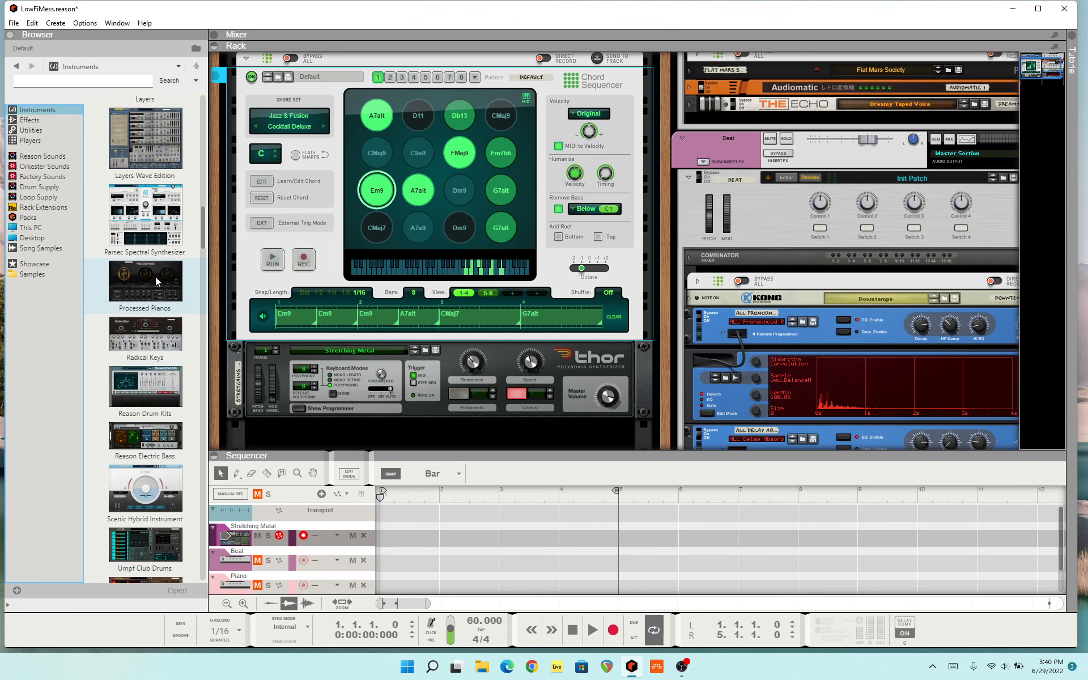
{"action": "scroll", "coordinate": [147, 262], "scroll_direction": "up", "scroll_amount": 4}
{"action": "left_click_drag", "start_coordinate": [145, 353], "coordinate": [420, 340]}
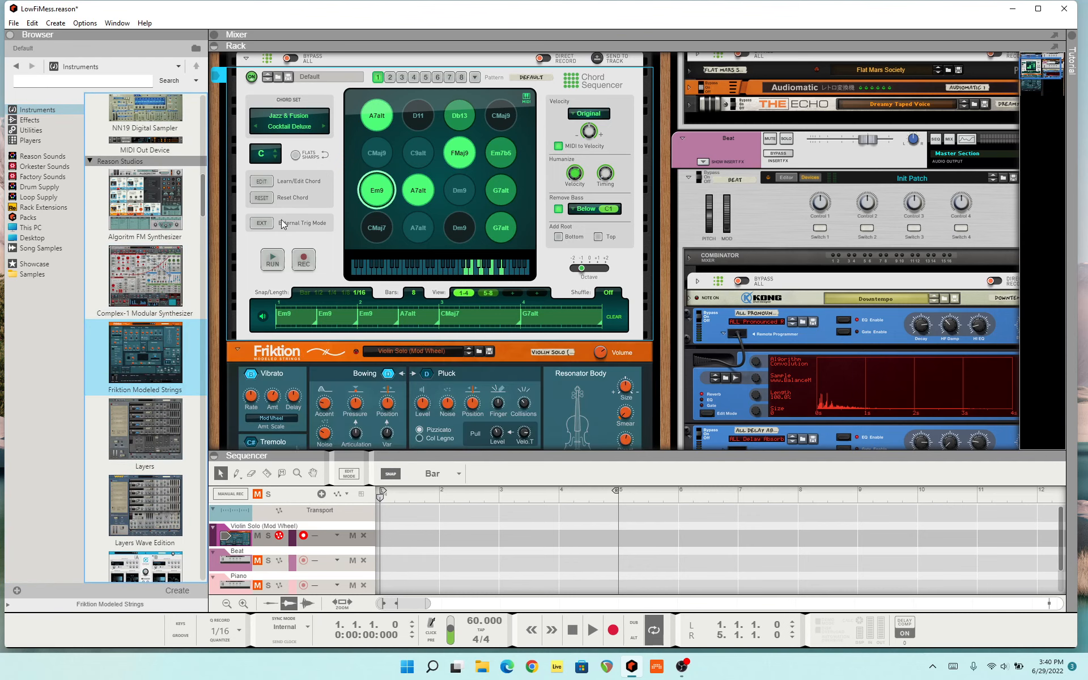
{"action": "left_click", "coordinate": [272, 259]}
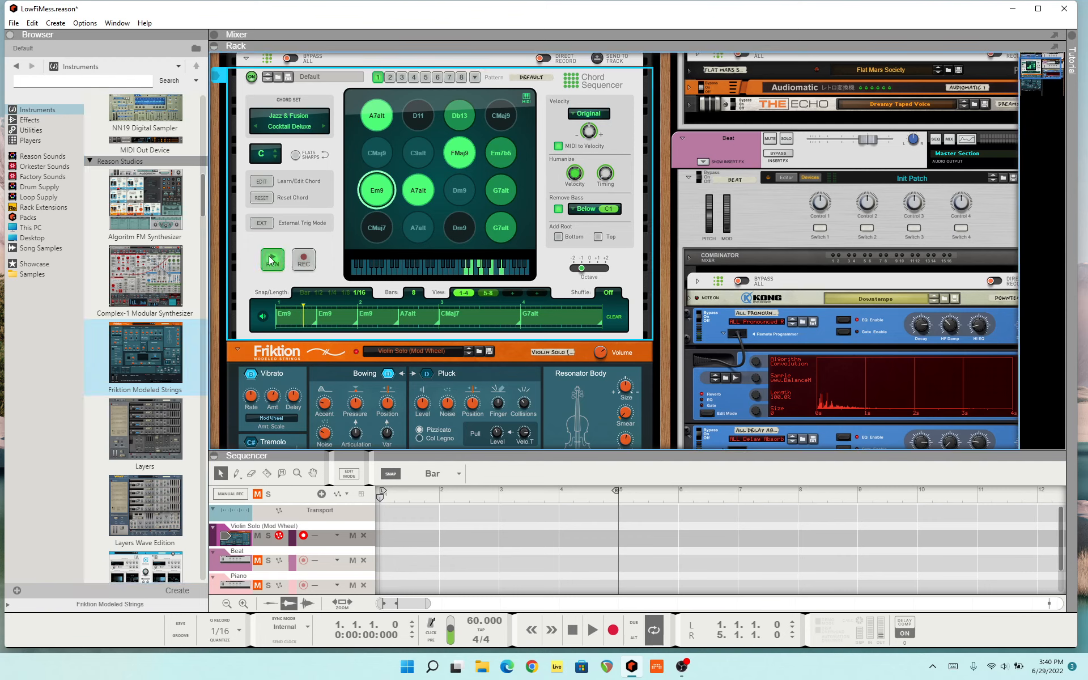
Replace the Friktion instrument under the Chord Sequencer with the Arturia Pigments VST plugin
{"action": "scroll", "coordinate": [201, 321], "scroll_direction": "down", "scroll_amount": 5}
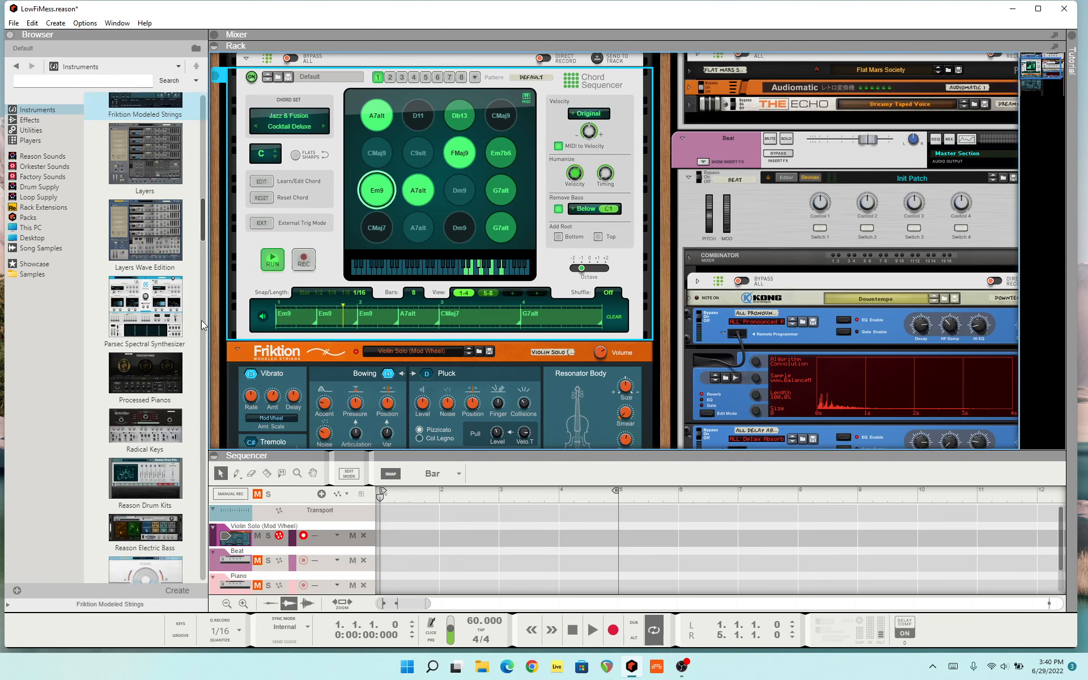
{"action": "scroll", "coordinate": [185, 304], "scroll_direction": "down", "scroll_amount": 3}
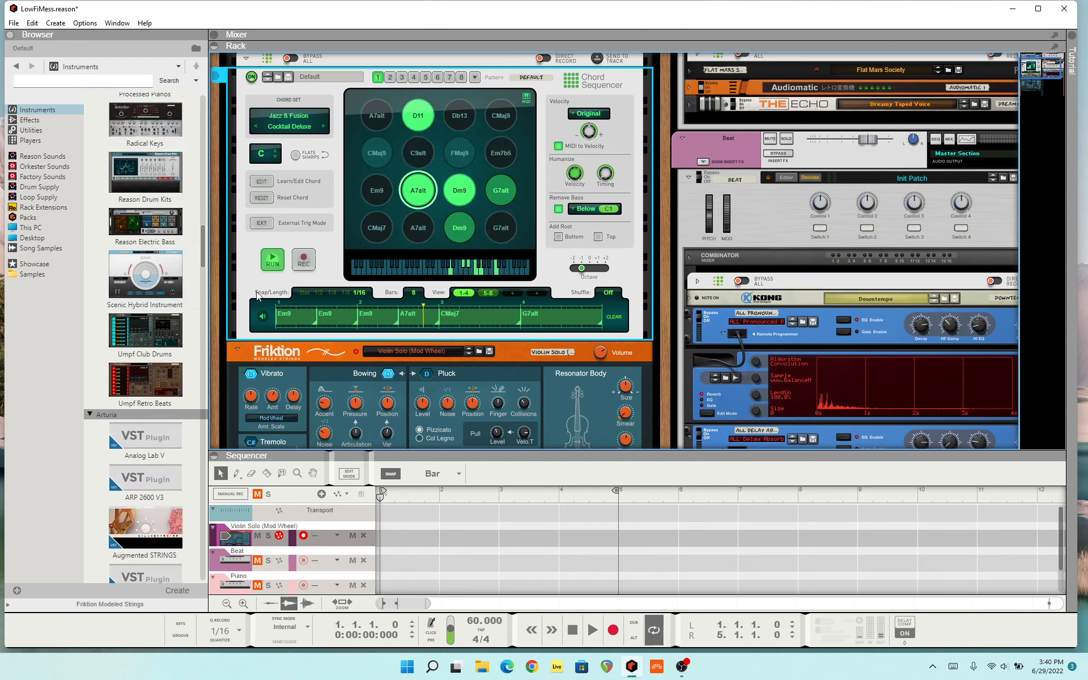
{"action": "scroll", "coordinate": [196, 321], "scroll_direction": "down", "scroll_amount": 3}
{"action": "scroll", "coordinate": [196, 319], "scroll_direction": "down", "scroll_amount": 15}
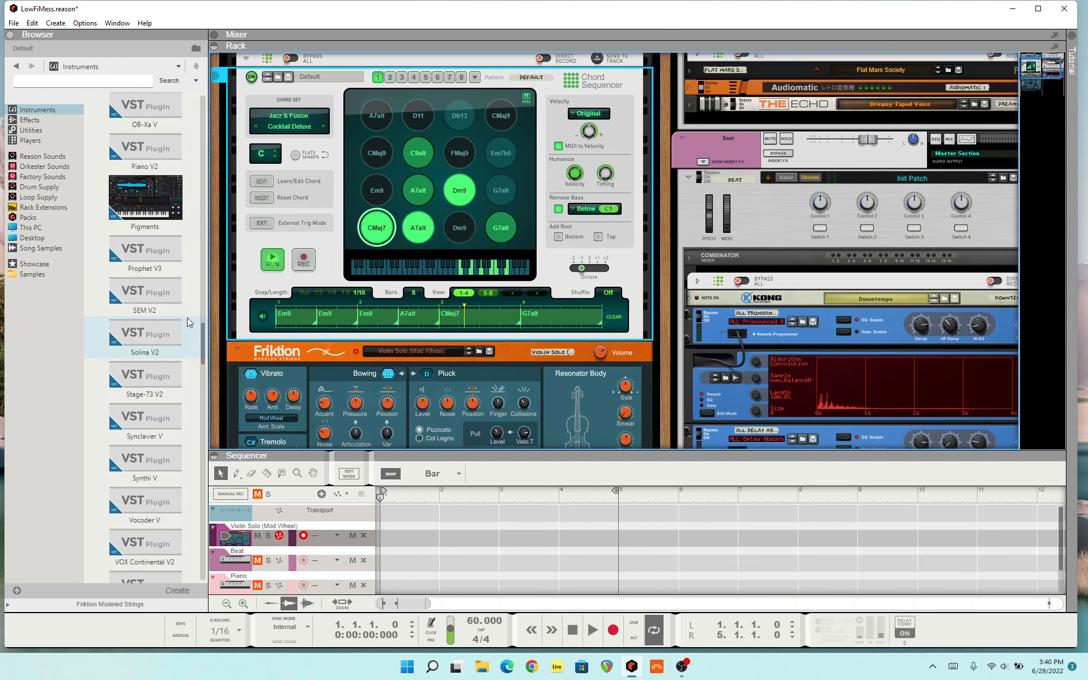
{"action": "scroll", "coordinate": [182, 309], "scroll_direction": "up", "scroll_amount": 5}
{"action": "left_click_drag", "start_coordinate": [133, 190], "coordinate": [471, 336]}
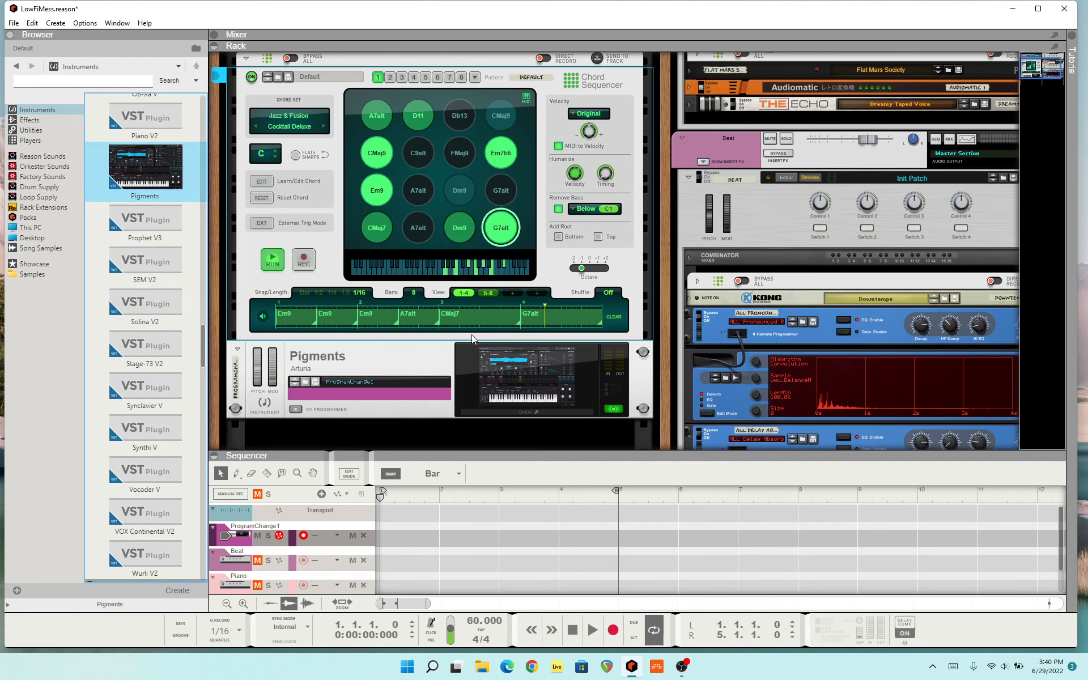
Run the chord pattern through Pigments, and open the plugin's interface with its window placed over the rack
{"action": "left_click", "coordinate": [443, 382]}
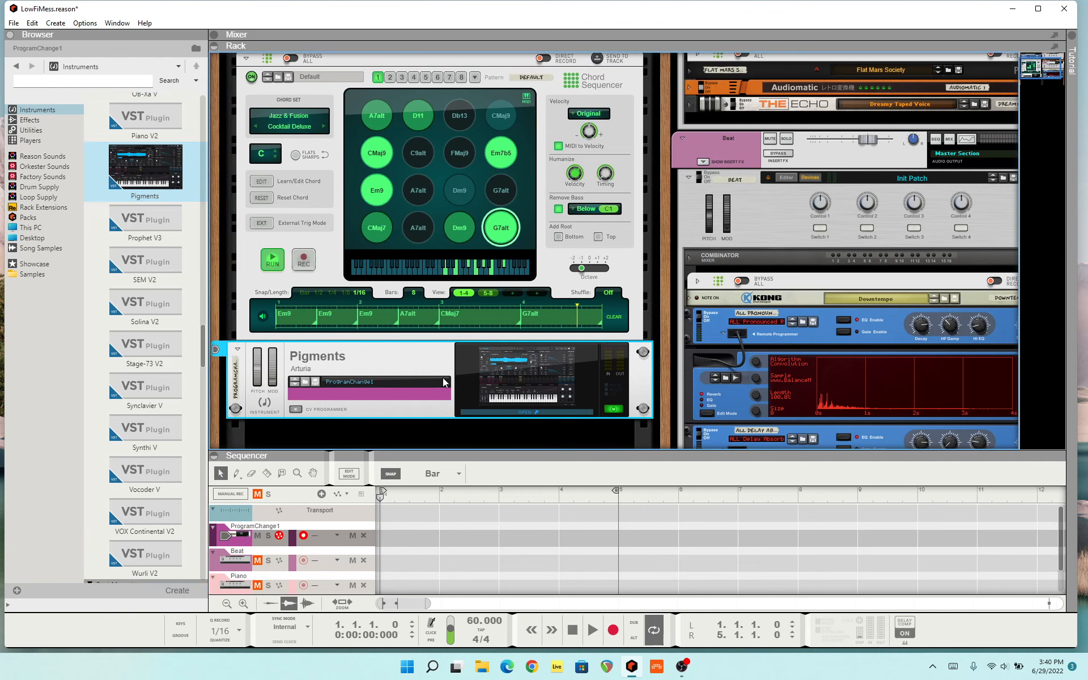
{"action": "left_click", "coordinate": [541, 412]}
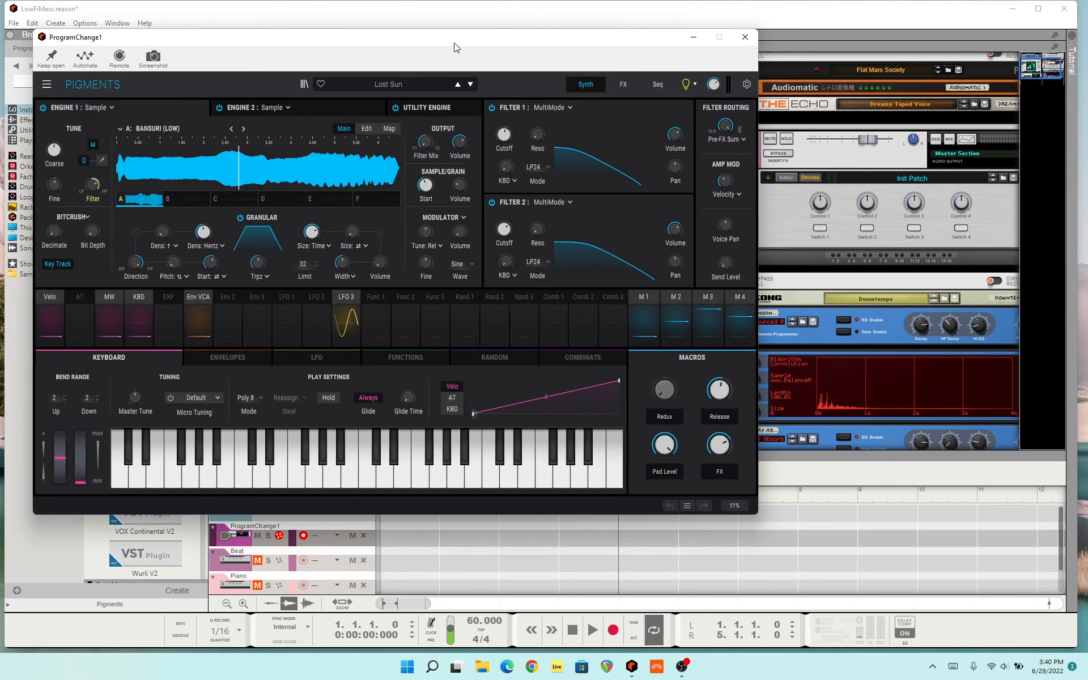
{"action": "left_click_drag", "start_coordinate": [454, 40], "coordinate": [781, 162]}
{"action": "left_click", "coordinate": [277, 261]}
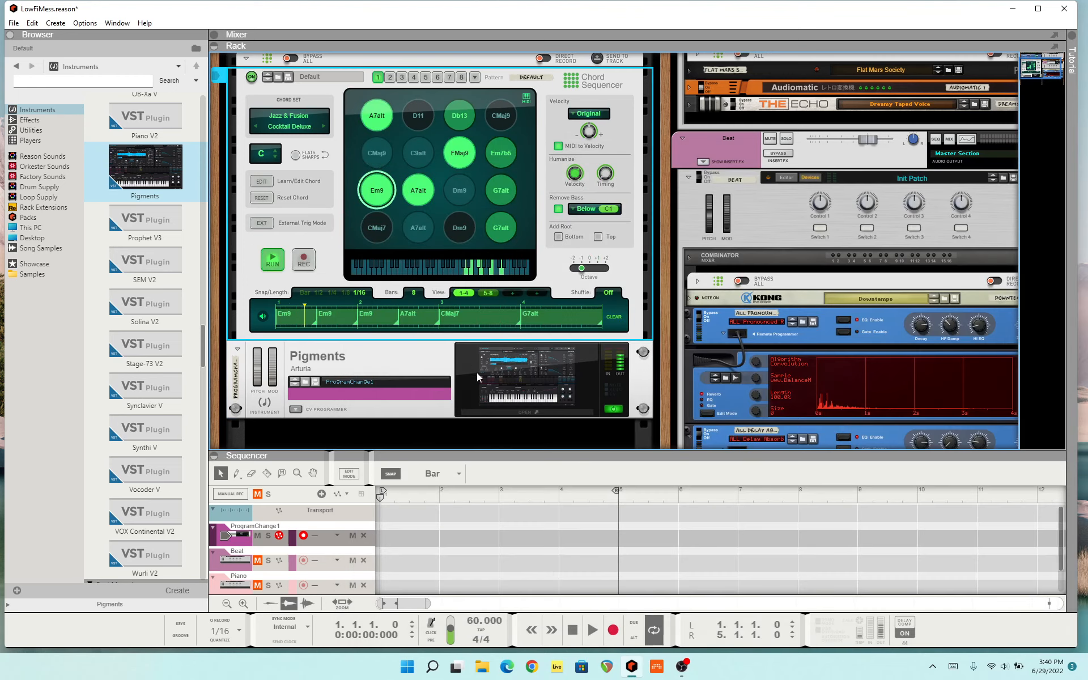
{"action": "left_click", "coordinate": [523, 412]}
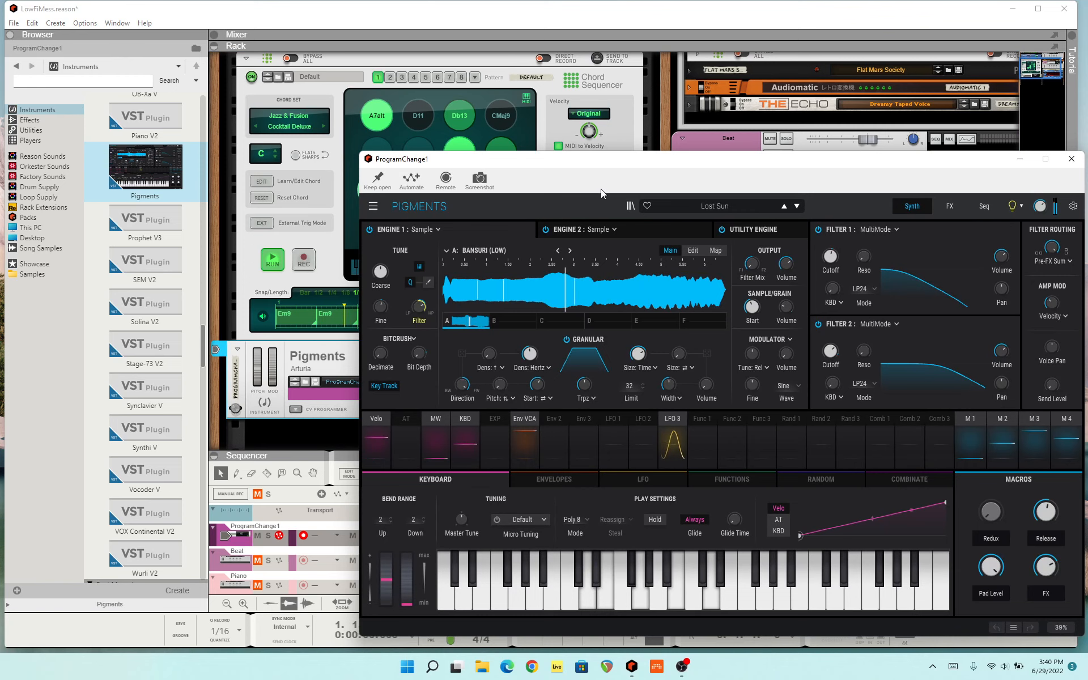
{"action": "left_click_drag", "start_coordinate": [604, 168], "coordinate": [412, 96]}
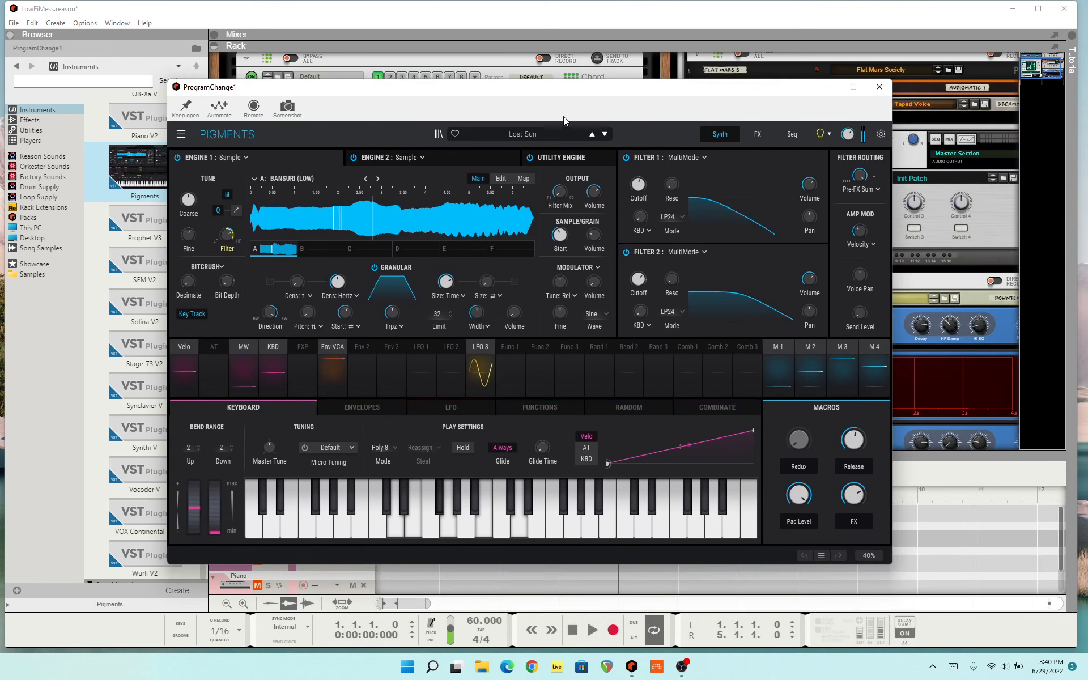
Step through the Pigments presets to Enchanted Rainstick, and move the plugin window clear of the Chord Sequencer
{"action": "left_click", "coordinate": [605, 134]}
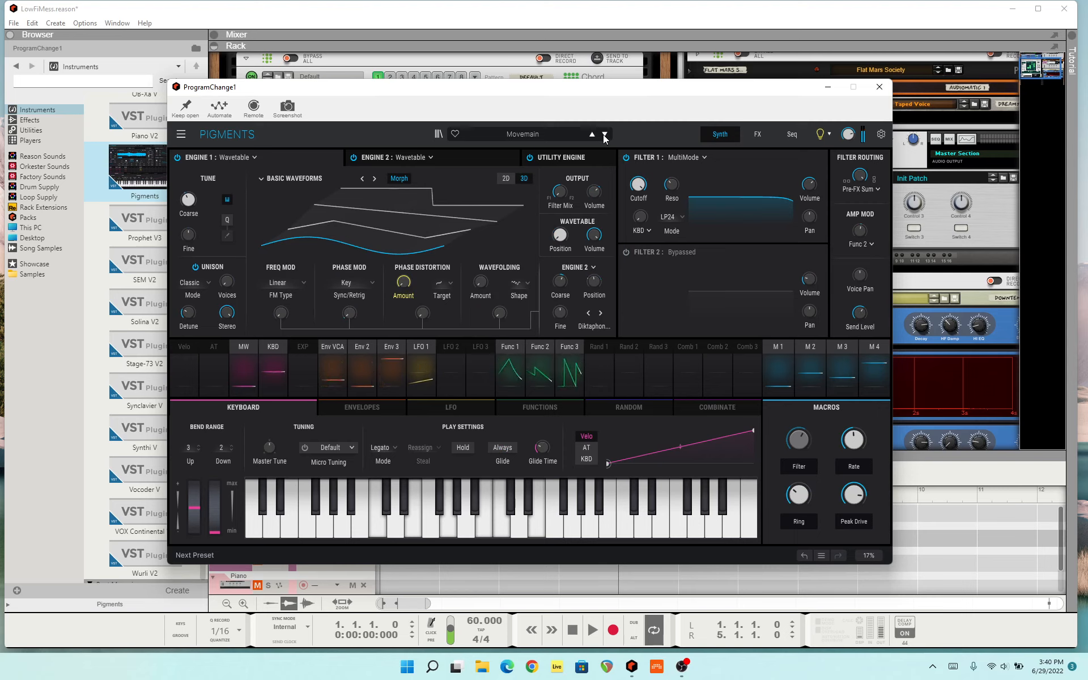
{"action": "left_click", "coordinate": [605, 134]}
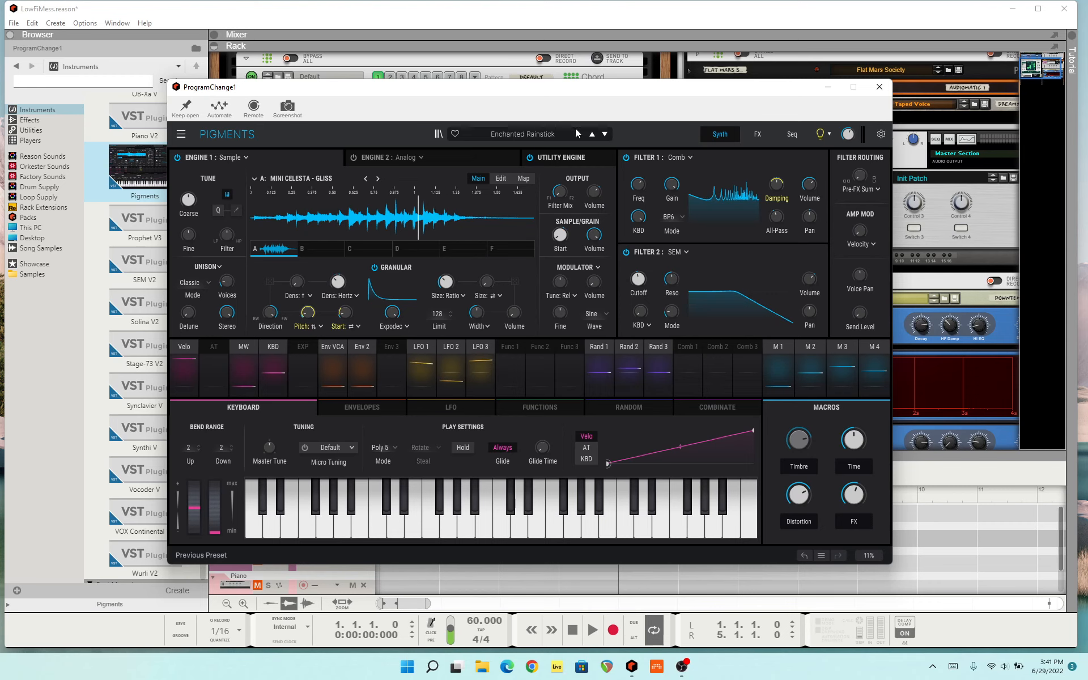
{"action": "left_click_drag", "start_coordinate": [442, 95], "coordinate": [611, 387]}
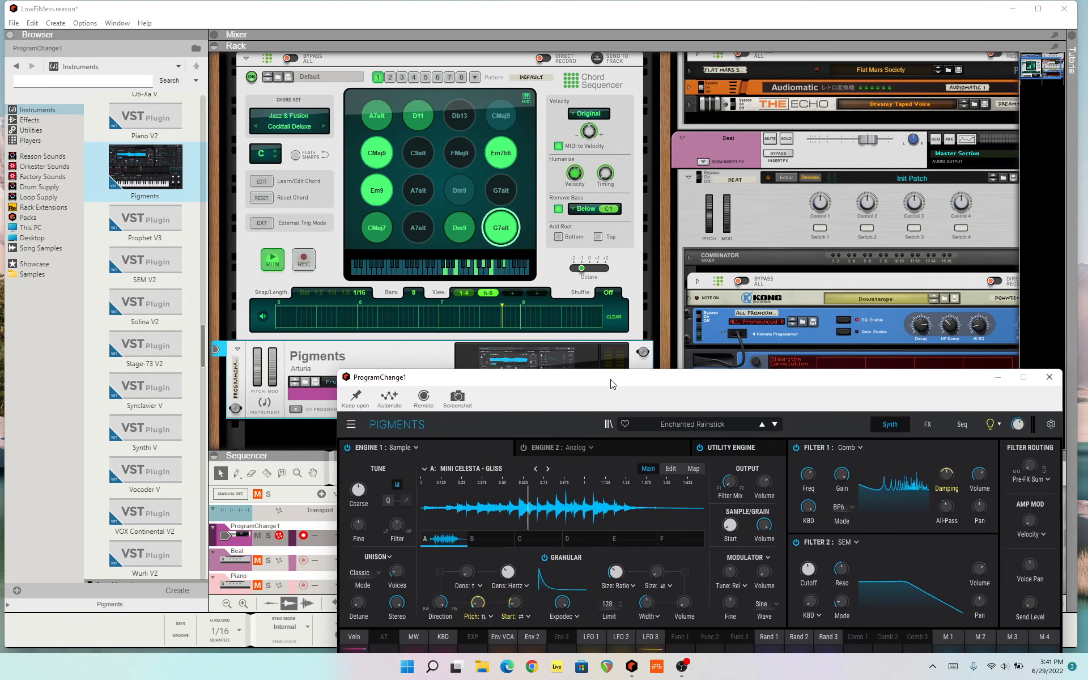
{"action": "right_click", "coordinate": [492, 297]}
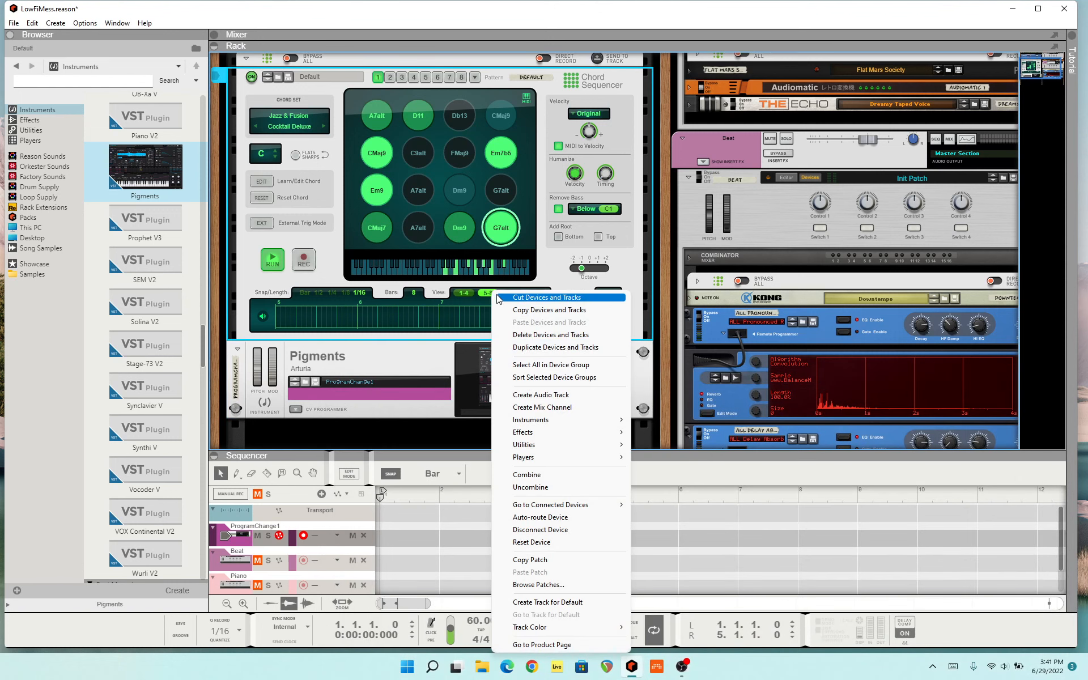
{"action": "left_click", "coordinate": [480, 295]}
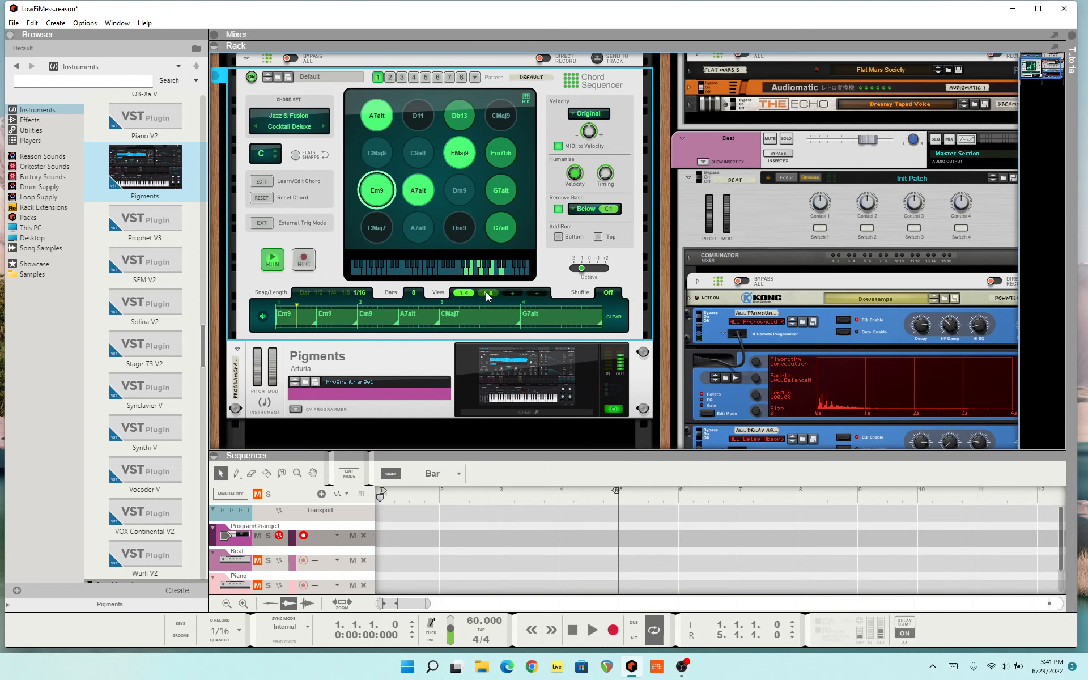
{"action": "right_click", "coordinate": [486, 295]}
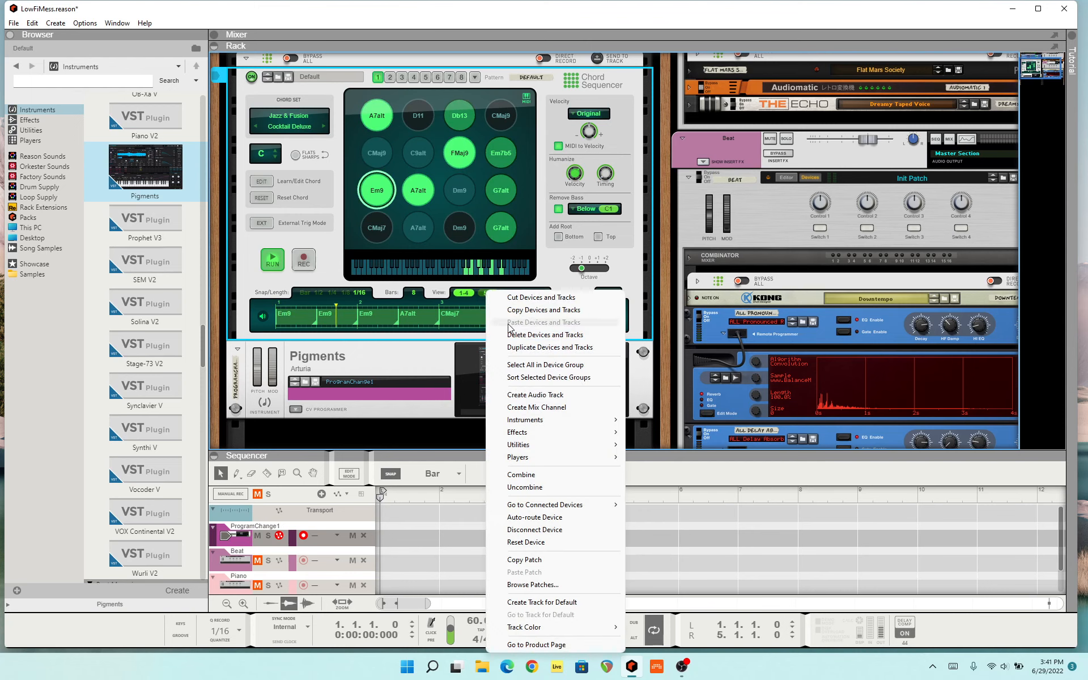
{"action": "left_click", "coordinate": [474, 309]}
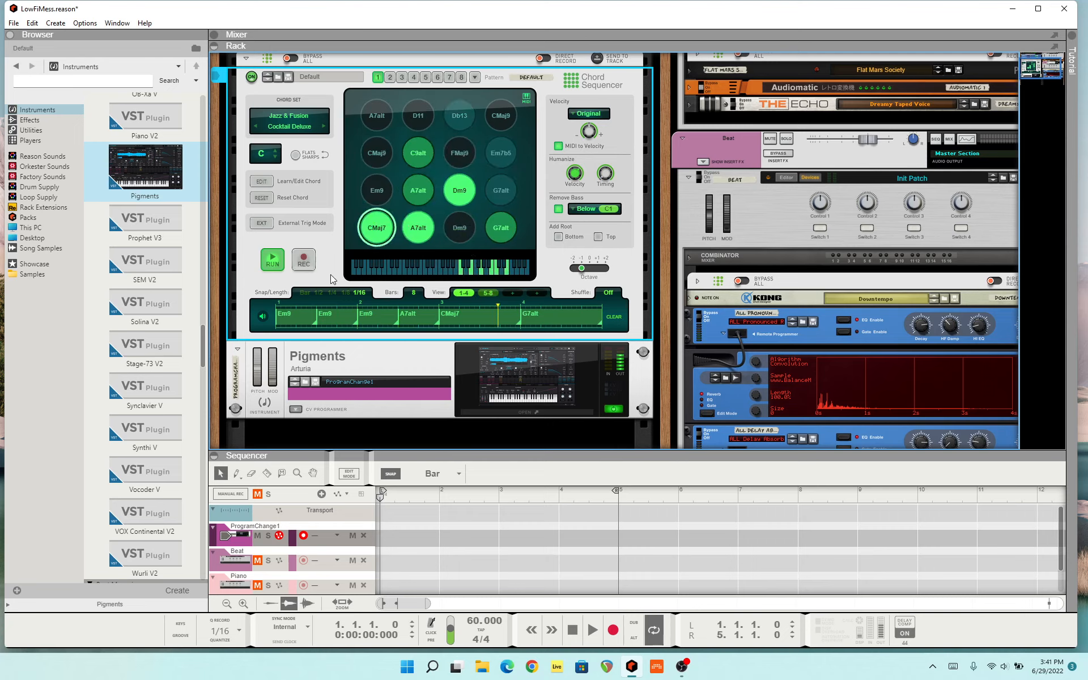
Stop the chord pattern, and delete the ProgramChange1 mix channel with its Chord Sequencer, instrument and track
{"action": "left_click", "coordinate": [273, 260]}
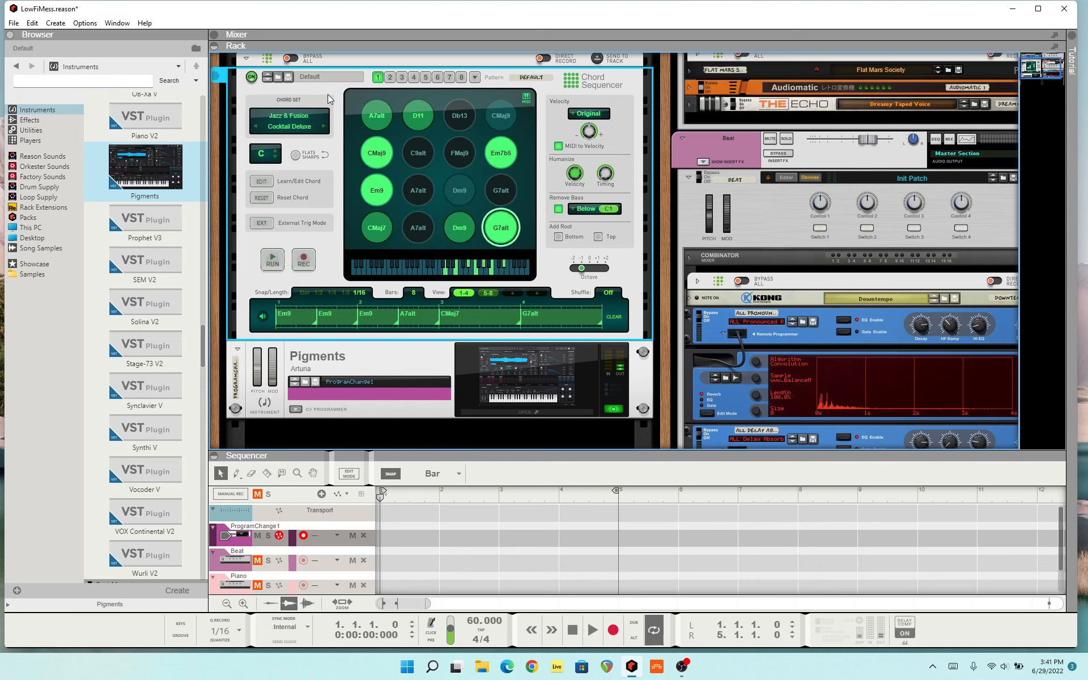
{"action": "scroll", "coordinate": [328, 94], "scroll_direction": "up", "scroll_amount": 3}
{"action": "left_click", "coordinate": [287, 162]}
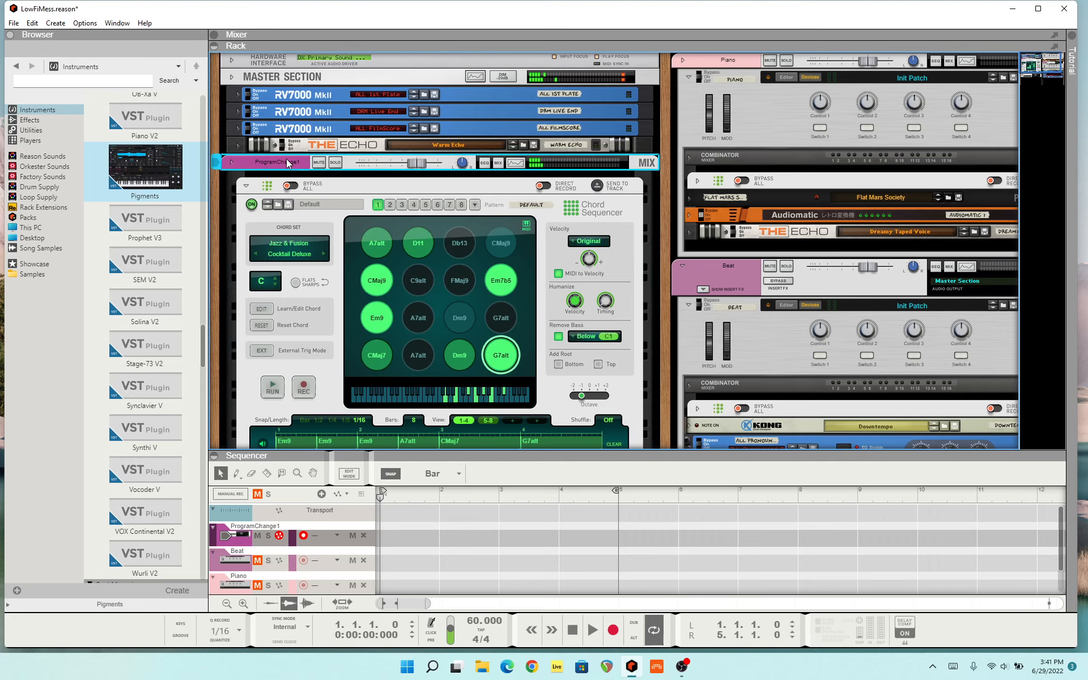
{"action": "key", "text": "Delete"}
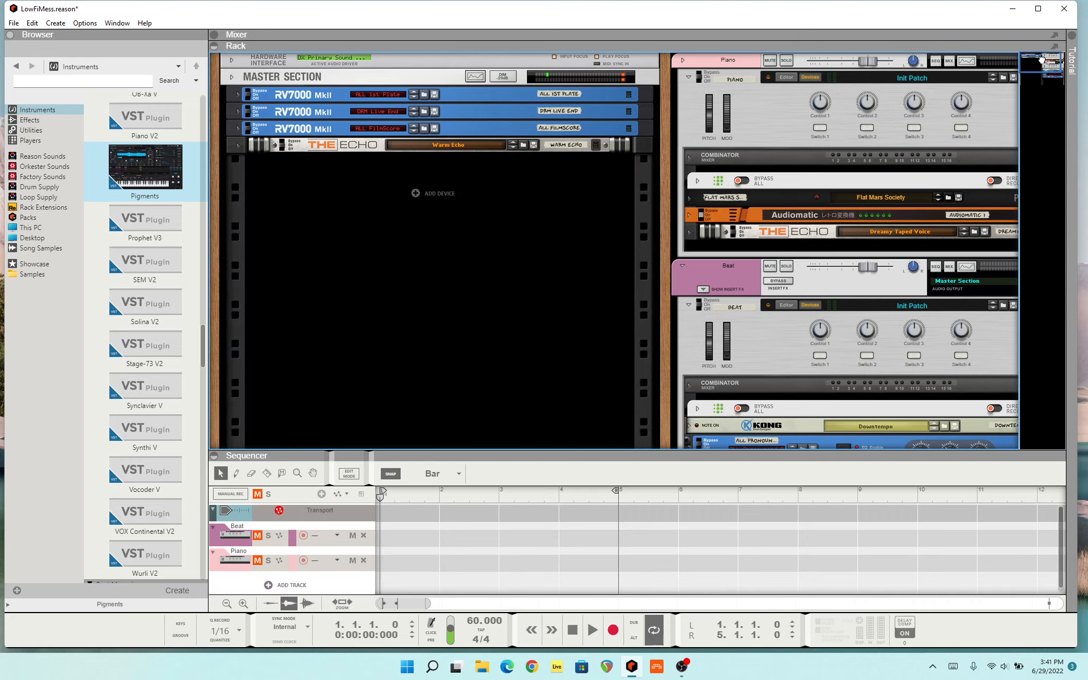
Bring the Piano and Beat Combinators into view in the rack, and briefly play the song
{"action": "left_click_drag", "start_coordinate": [1041, 59], "coordinate": [1065, 59]}
{"action": "scroll", "coordinate": [712, 256], "scroll_direction": "down", "scroll_amount": 3}
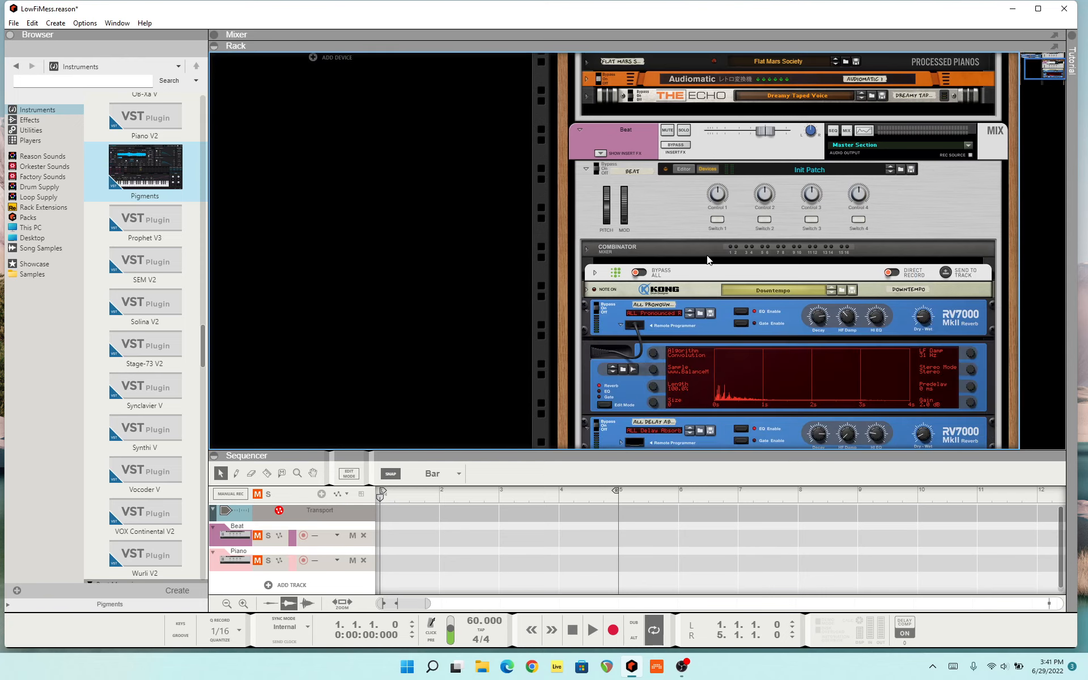
{"action": "scroll", "coordinate": [761, 289], "scroll_direction": "up", "scroll_amount": 3}
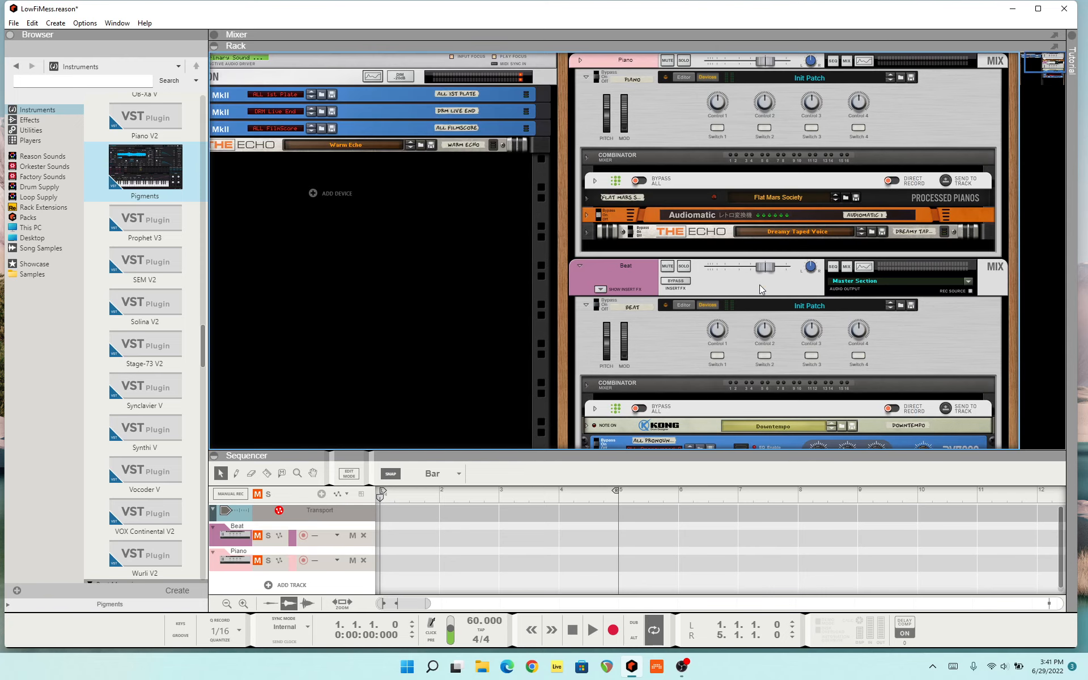
{"action": "left_click", "coordinate": [587, 629]}
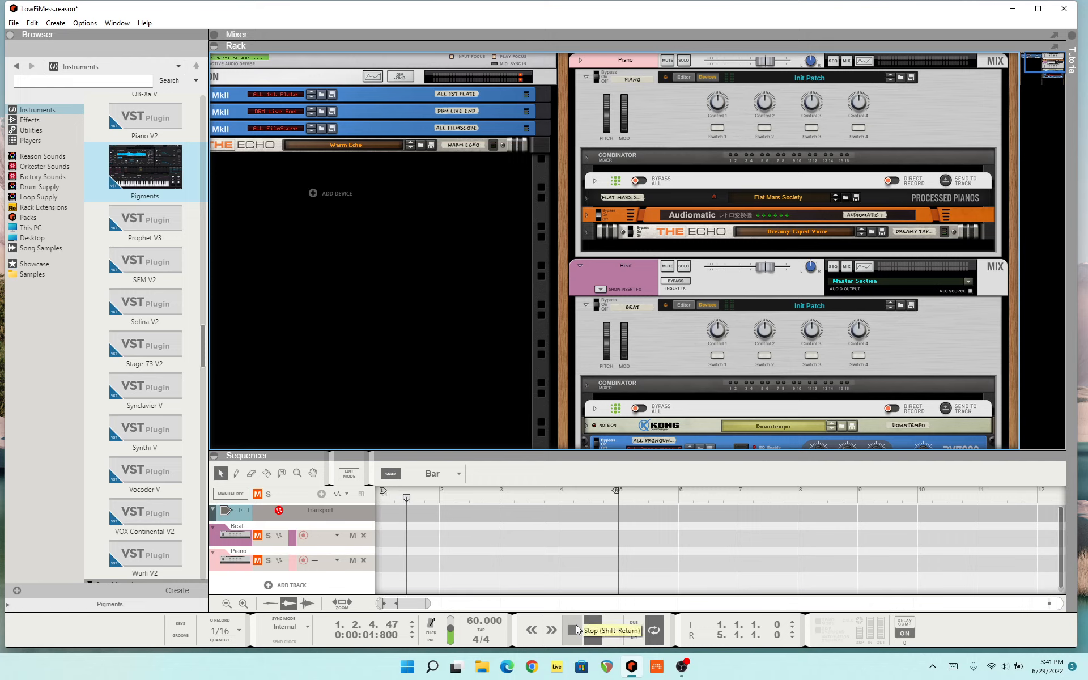
{"action": "left_click", "coordinate": [576, 630]}
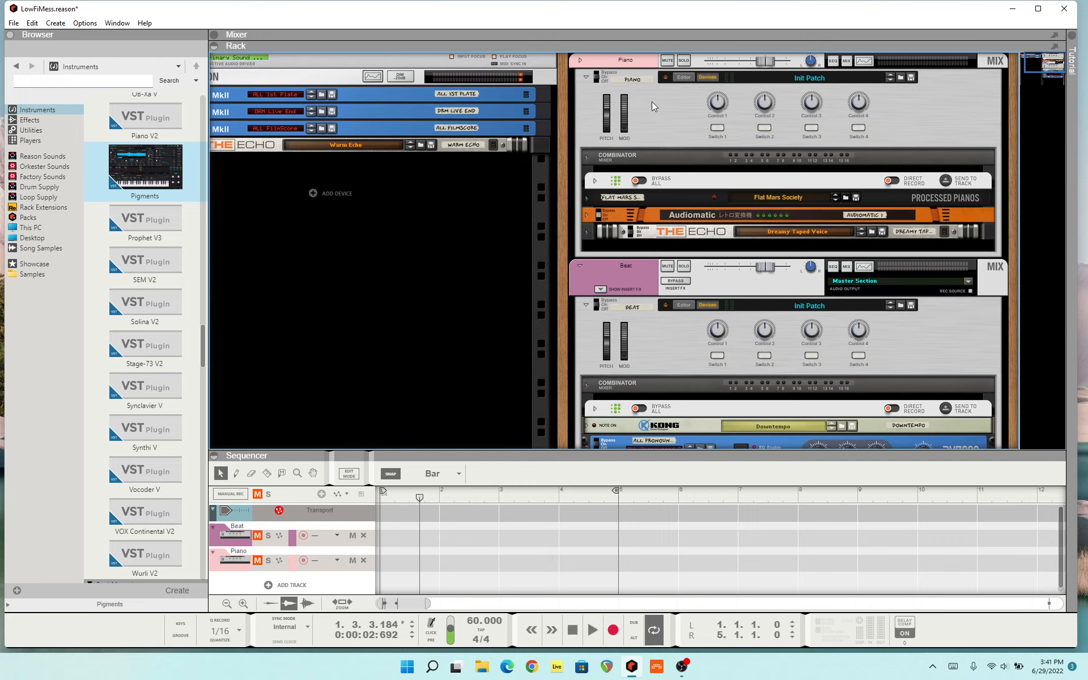
Unfold the players in the Piano and Beat Combinators, and run the Chord Sequencer and BeatMap
{"action": "left_click", "coordinate": [594, 183]}
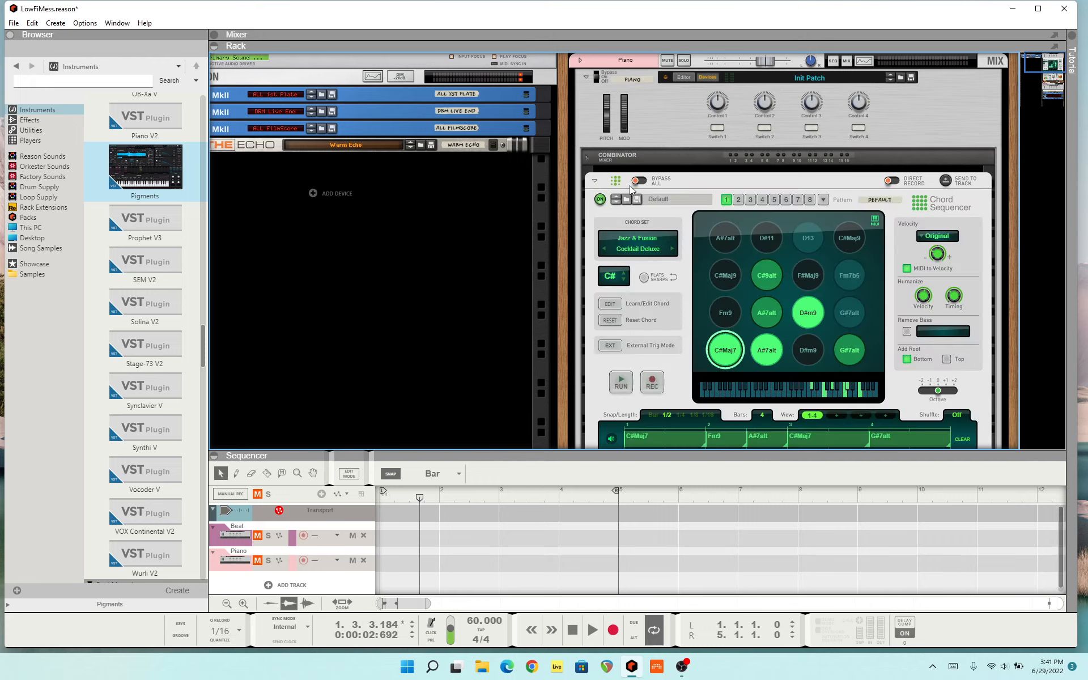
{"action": "left_click", "coordinate": [621, 382]}
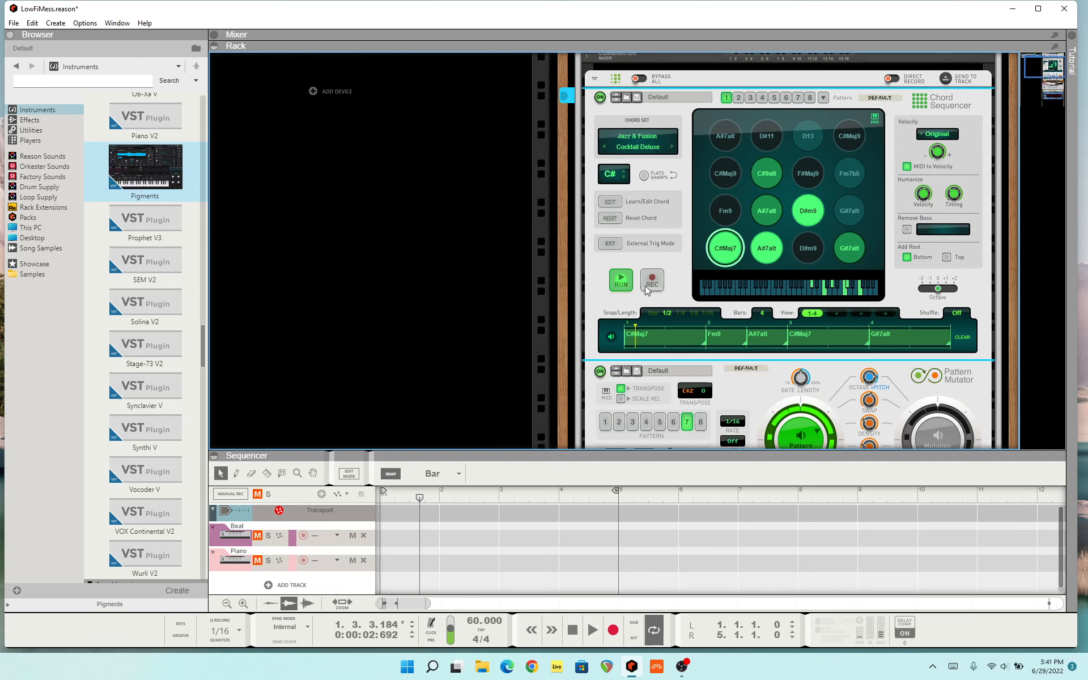
{"action": "scroll", "coordinate": [634, 377], "scroll_direction": "down", "scroll_amount": 6}
{"action": "scroll", "coordinate": [635, 374], "scroll_direction": "down", "scroll_amount": 7}
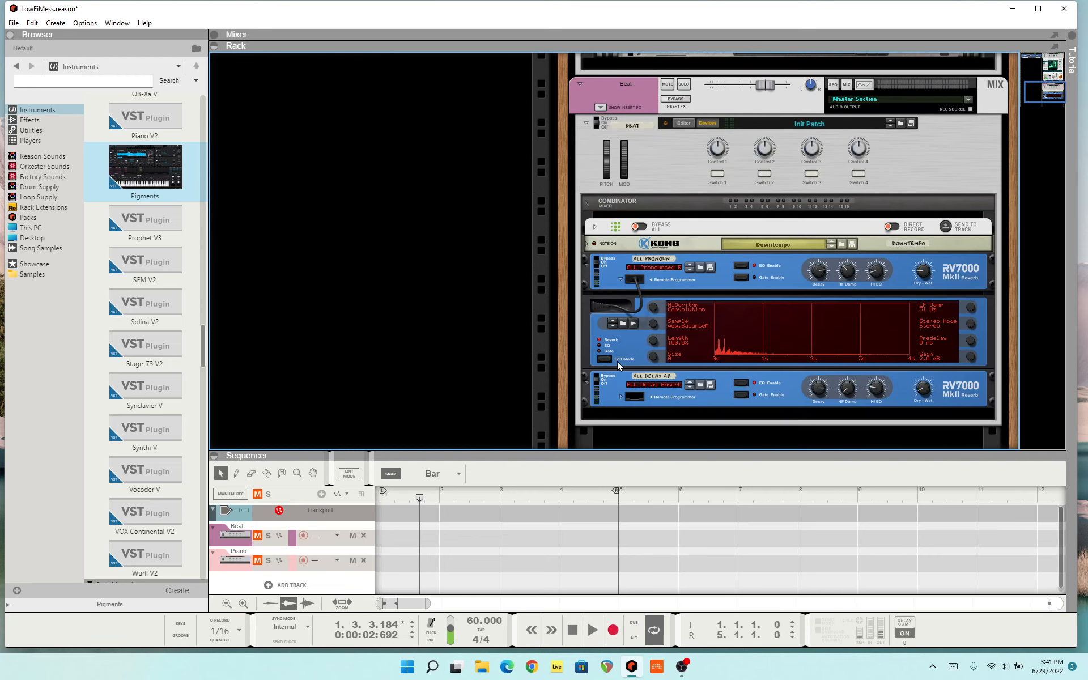
{"action": "left_click", "coordinate": [595, 228]}
{"action": "left_click", "coordinate": [613, 271]}
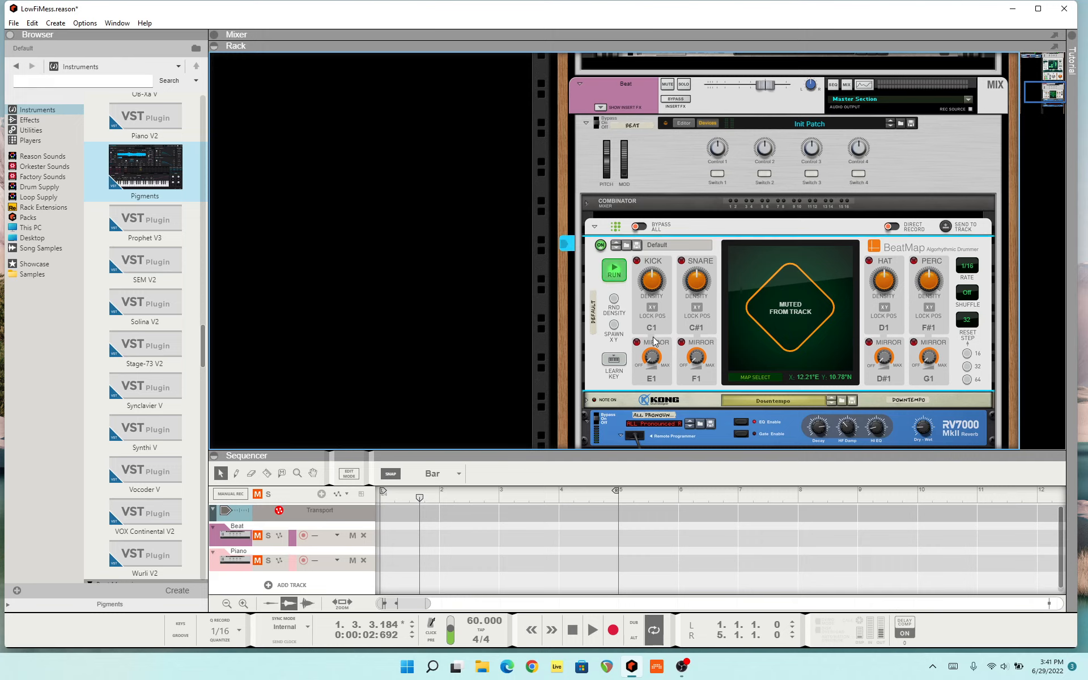
Unmute the Piano and Beat tracks in the sequencer
{"action": "scroll", "coordinate": [653, 336], "scroll_direction": "up", "scroll_amount": 3}
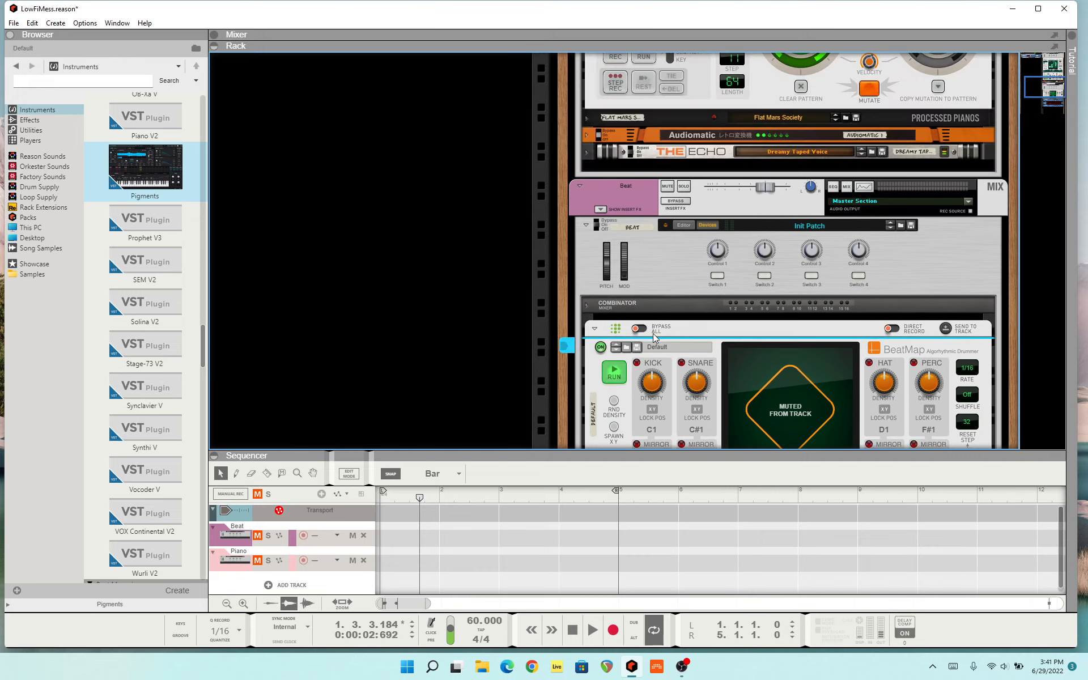
{"action": "left_click", "coordinate": [258, 561]}
{"action": "left_click", "coordinate": [258, 535]}
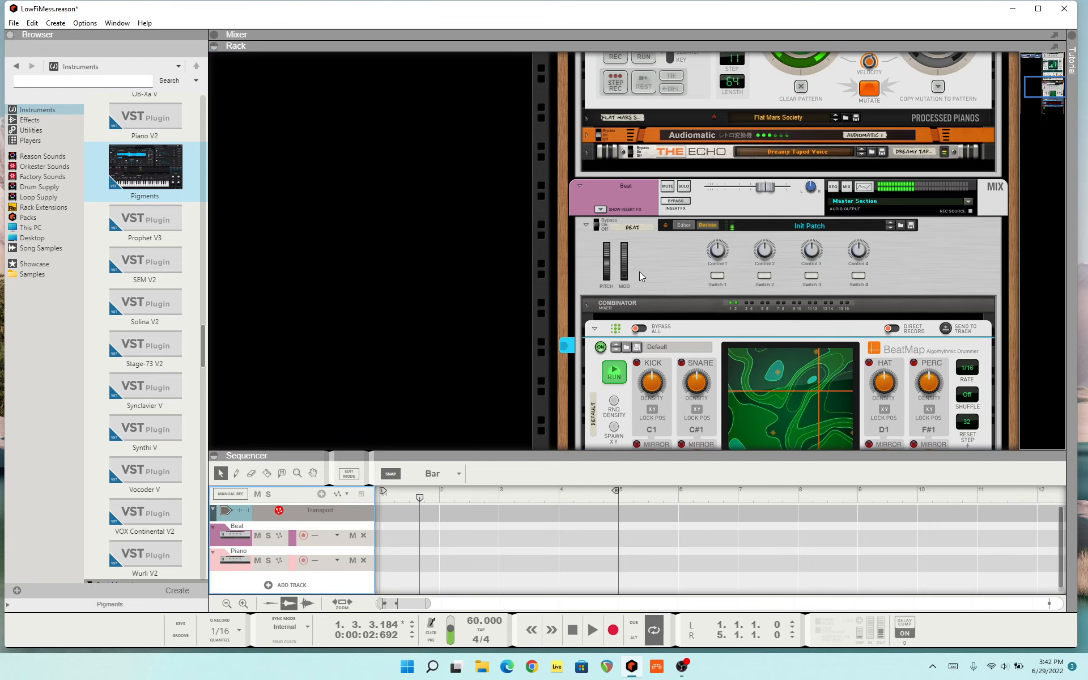
Follow the Piano's chord pattern as it plays along with the beat, and stop the Chord Sequencer
{"action": "scroll", "coordinate": [639, 271], "scroll_direction": "up", "scroll_amount": 5}
{"action": "scroll", "coordinate": [683, 254], "scroll_direction": "up", "scroll_amount": 5}
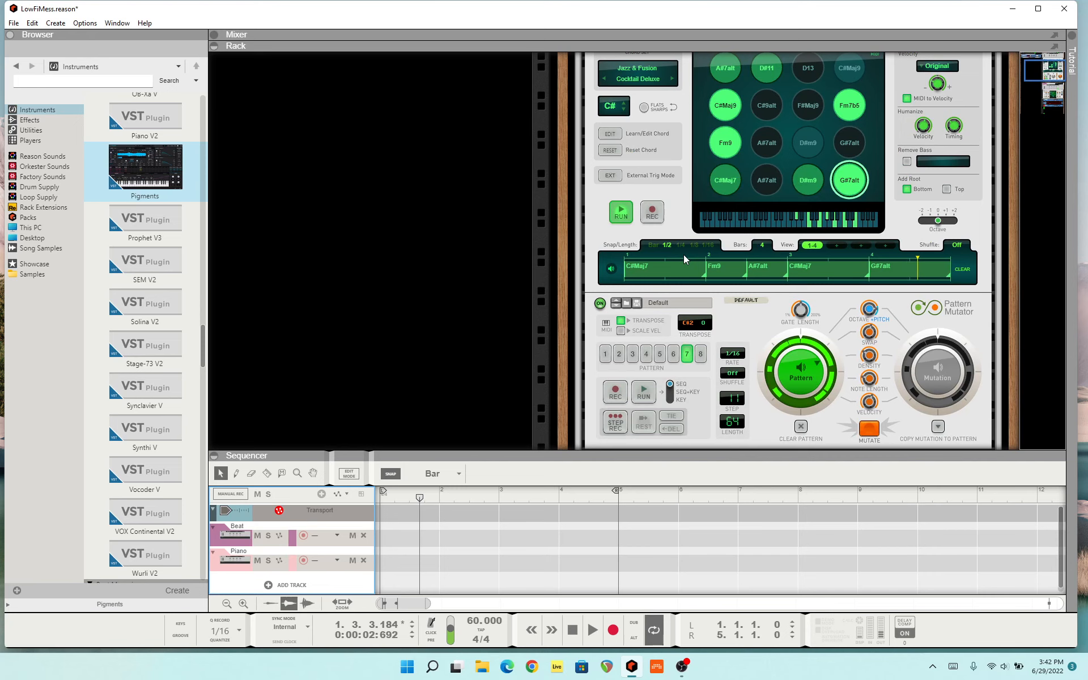
{"action": "scroll", "coordinate": [683, 254], "scroll_direction": "up", "scroll_amount": 5}
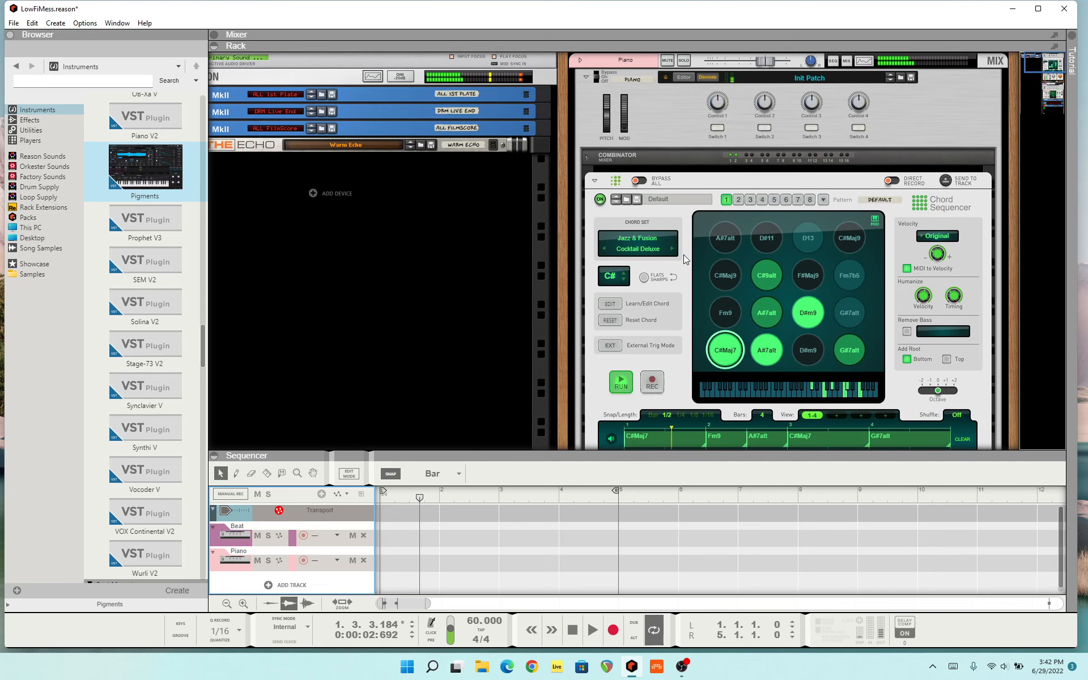
{"action": "scroll", "coordinate": [683, 254], "scroll_direction": "down", "scroll_amount": 5}
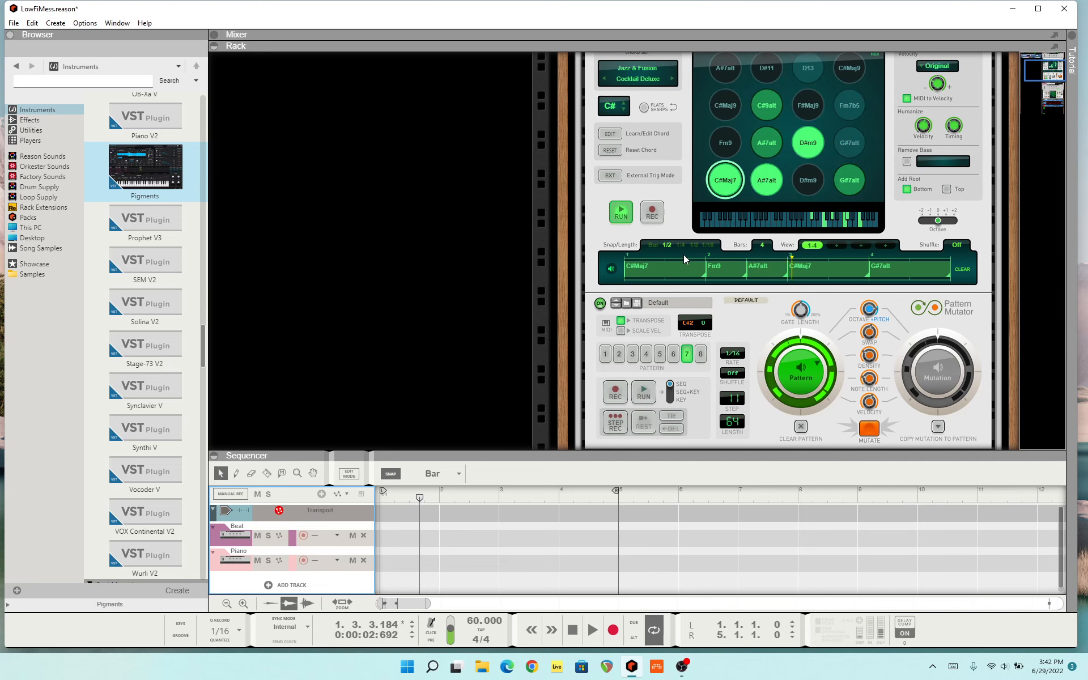
{"action": "scroll", "coordinate": [683, 256], "scroll_direction": "up", "scroll_amount": 1}
{"action": "left_click", "coordinate": [624, 280]}
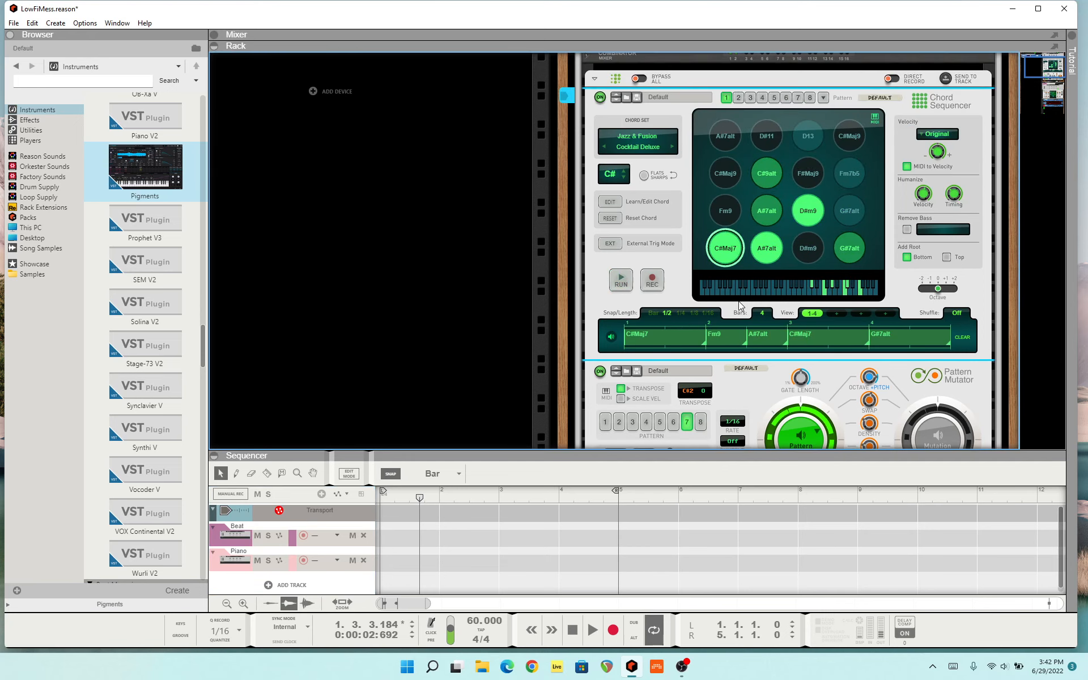
Audition Pattern Mutator patterns 1, 2 and 3 in the Piano Combinator over the running beat, and stop all playback
{"action": "scroll", "coordinate": [739, 303], "scroll_direction": "down", "scroll_amount": 3}
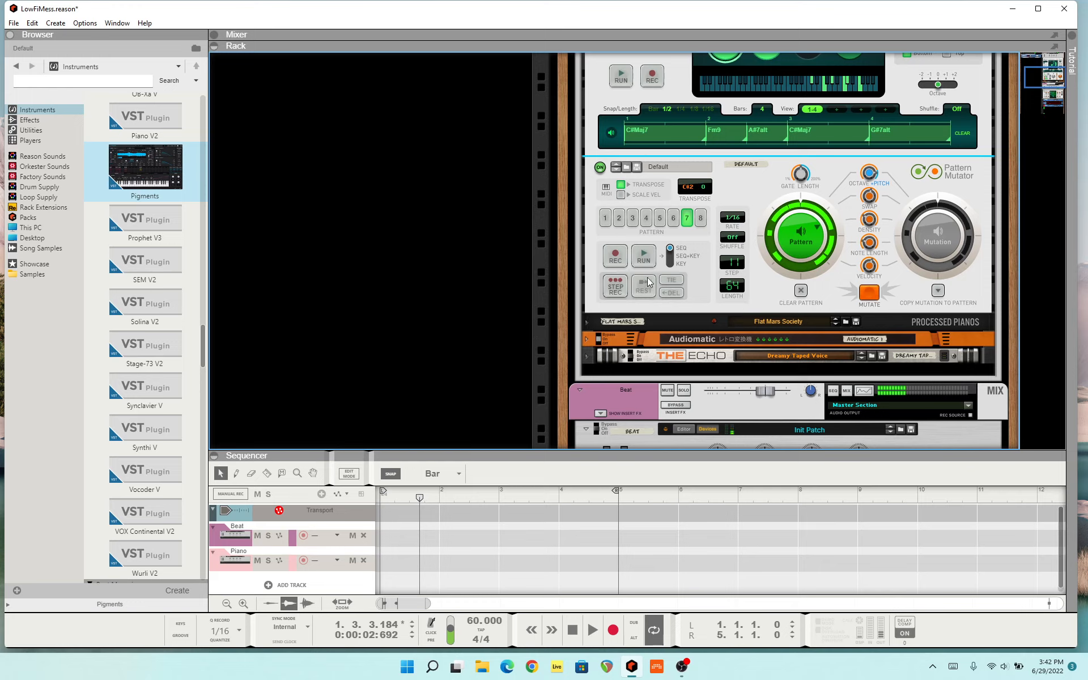
{"action": "left_click", "coordinate": [650, 257]}
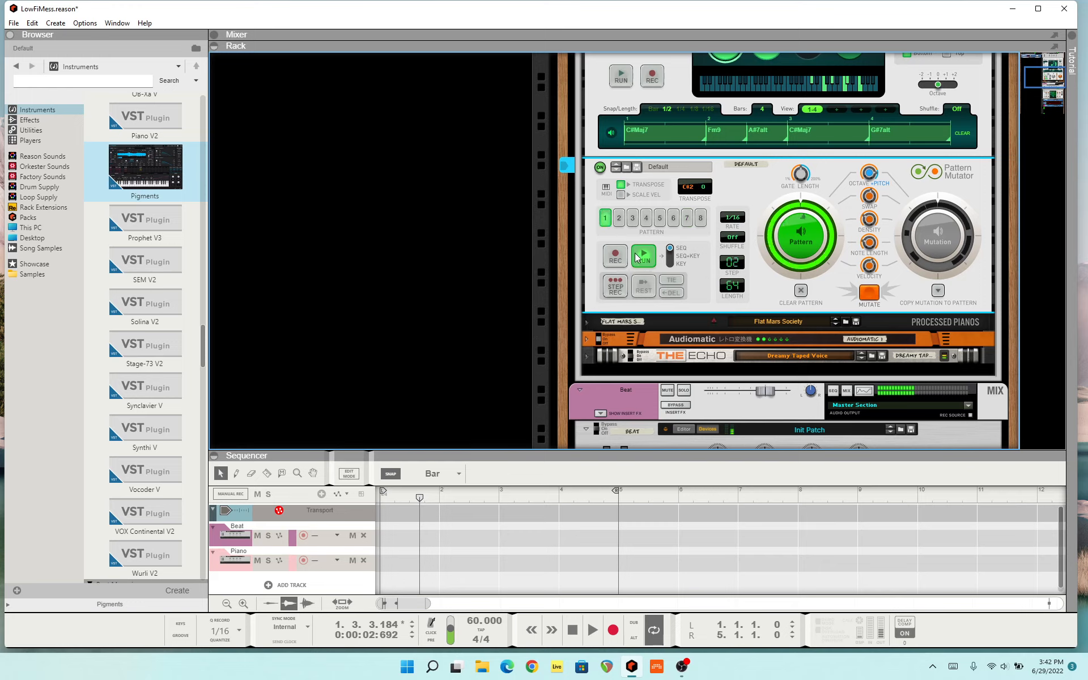
{"action": "scroll", "coordinate": [689, 243], "scroll_direction": "up", "scroll_amount": 5}
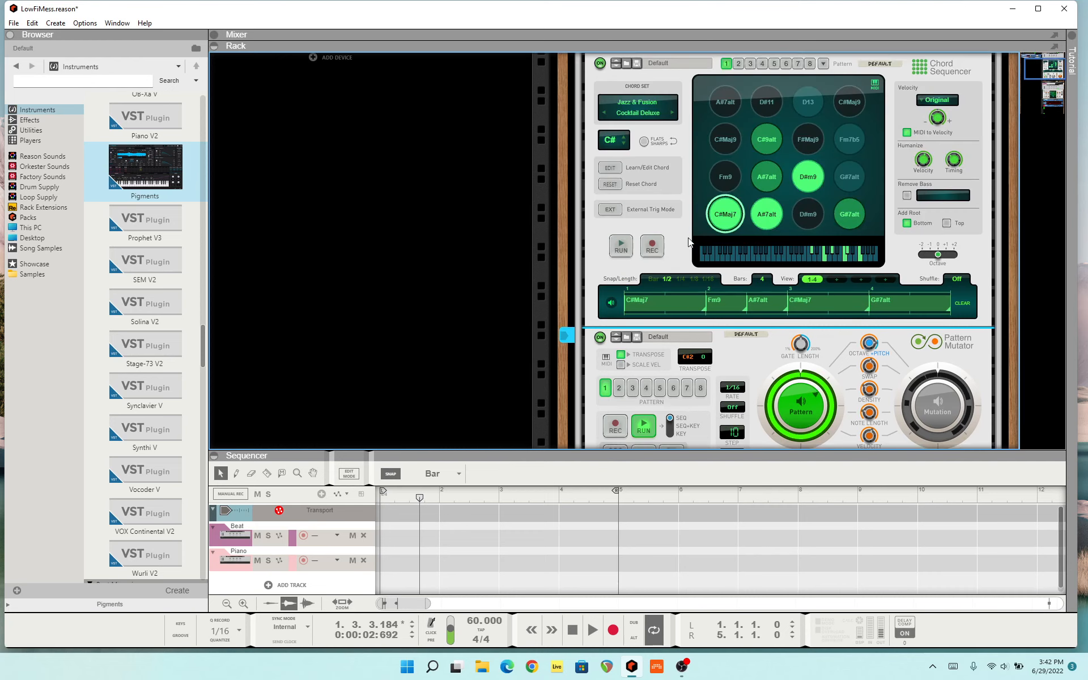
{"action": "scroll", "coordinate": [689, 242], "scroll_direction": "down", "scroll_amount": 5}
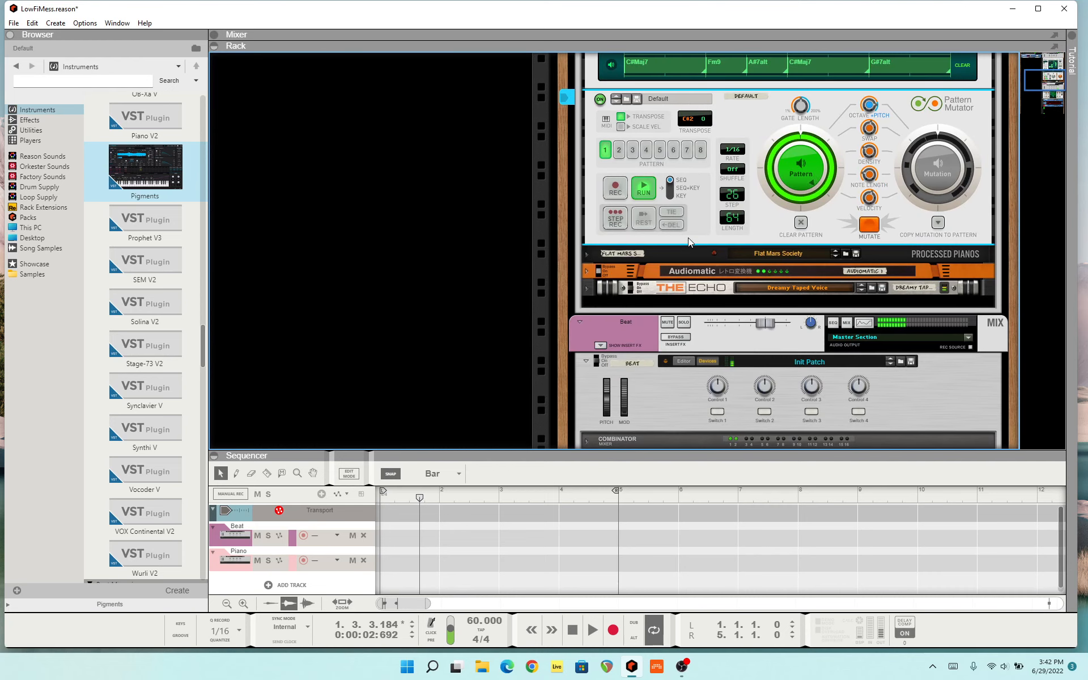
{"action": "left_click", "coordinate": [619, 150]}
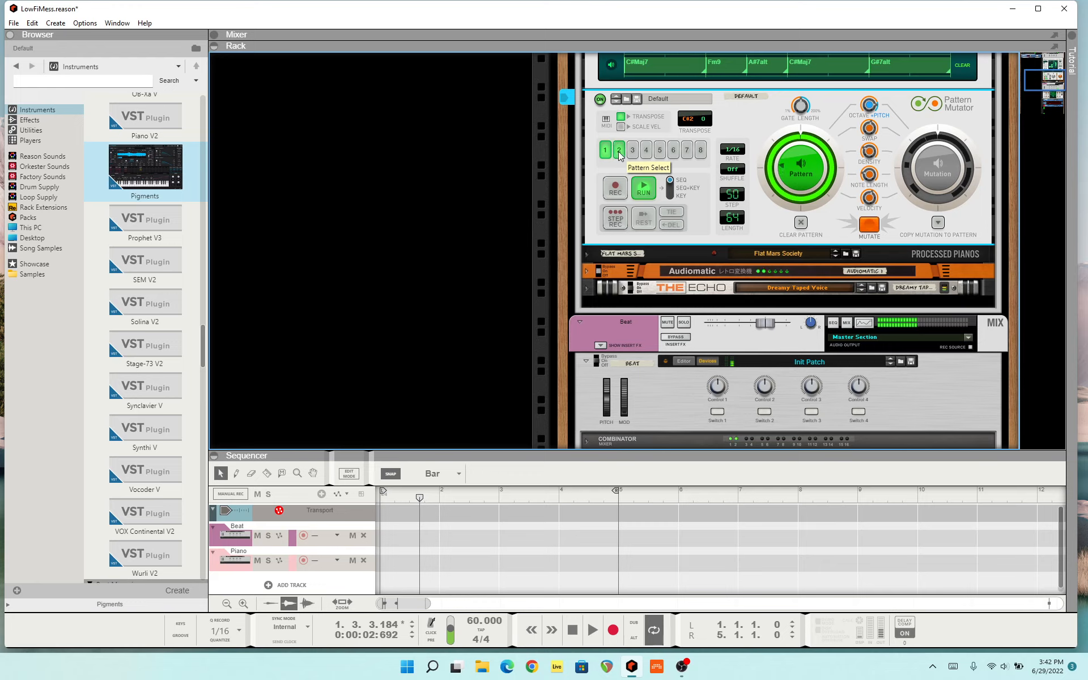
{"action": "left_click", "coordinate": [633, 150]}
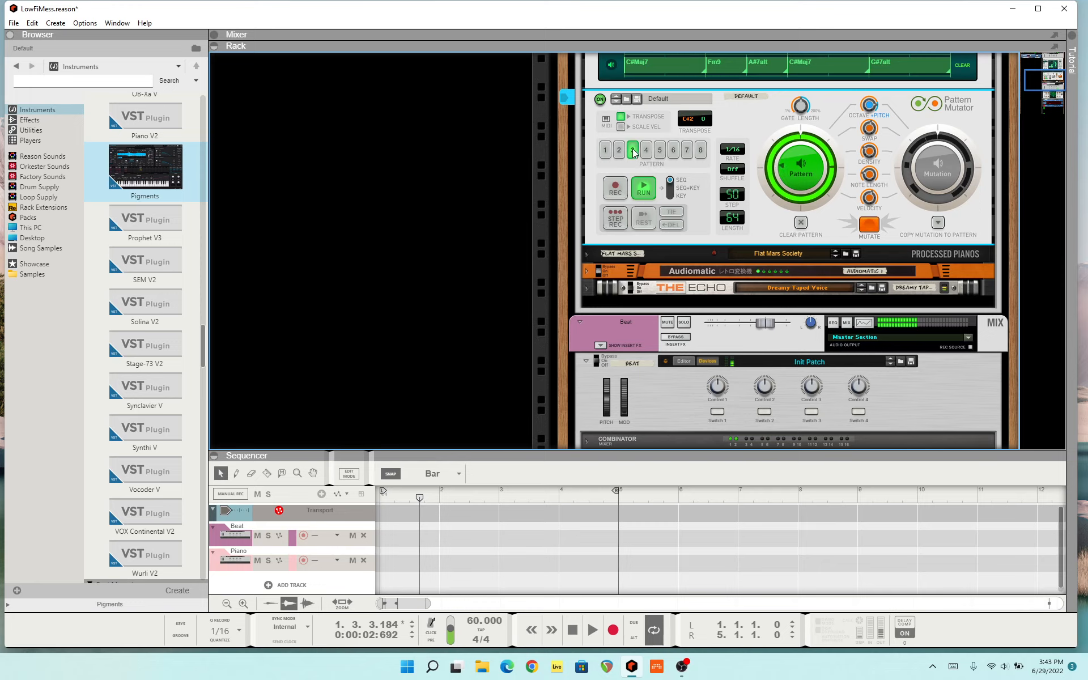
{"action": "left_click", "coordinate": [639, 188]}
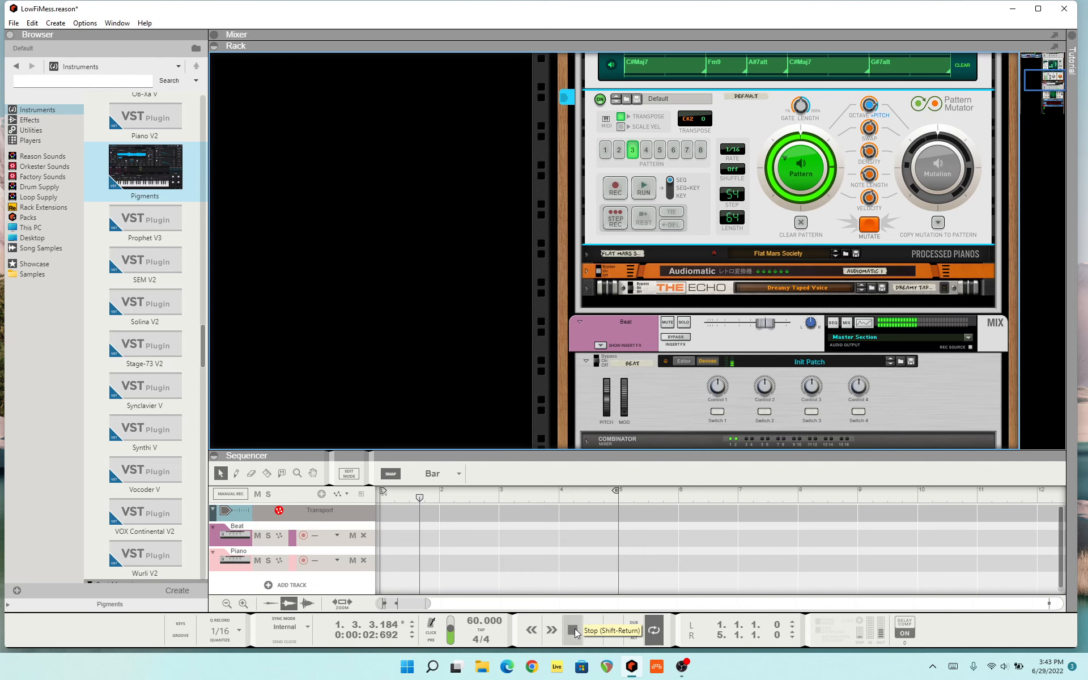
{"action": "left_click", "coordinate": [574, 631]}
Examine the Chord Sequencer and Pattern Mutator in the Piano Combinator, and the BeatMap and reverbs in the Beat Combinator
{"action": "scroll", "coordinate": [627, 262], "scroll_direction": "up", "scroll_amount": 8}
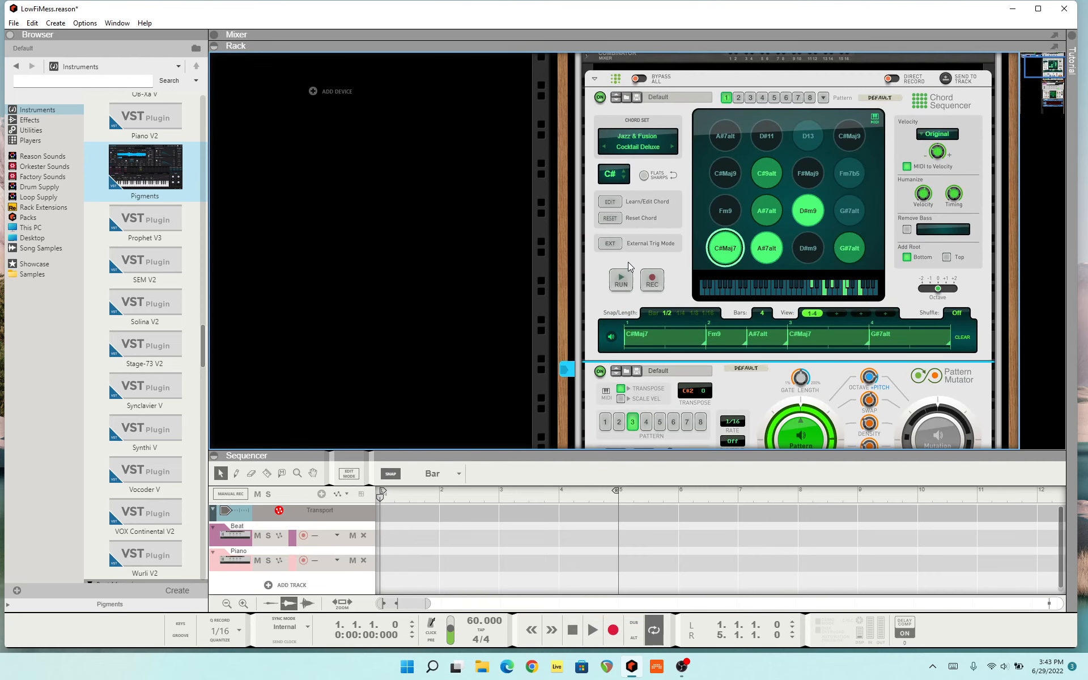
{"action": "scroll", "coordinate": [711, 176], "scroll_direction": "down", "scroll_amount": 4}
{"action": "scroll", "coordinate": [729, 205], "scroll_direction": "up", "scroll_amount": 5}
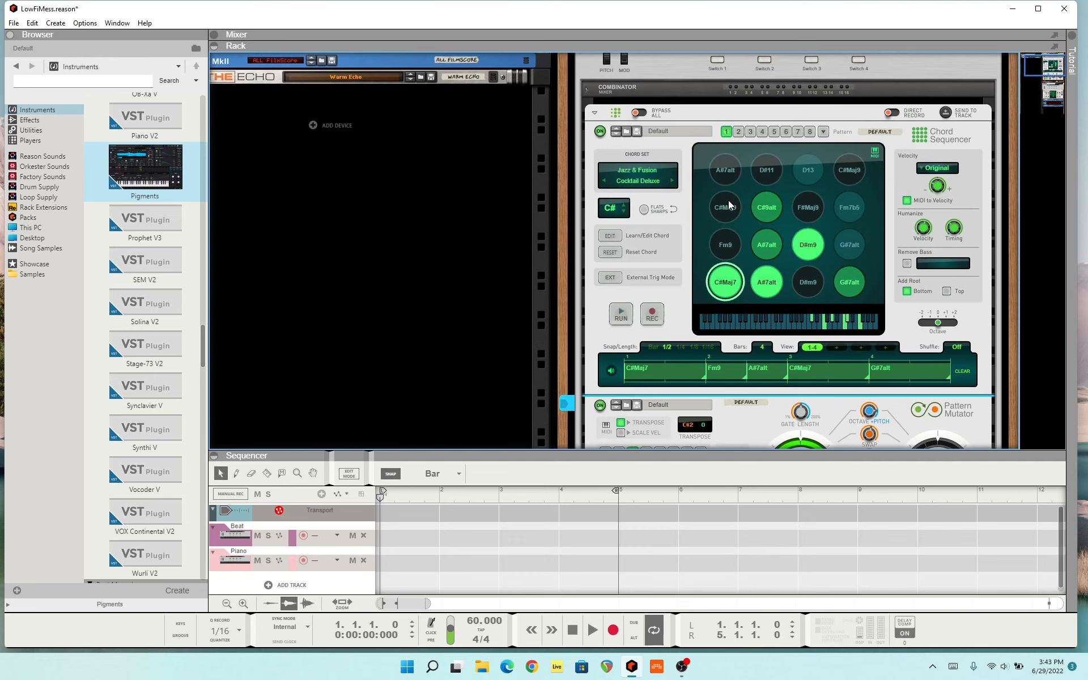
{"action": "scroll", "coordinate": [720, 221], "scroll_direction": "up", "scroll_amount": 1}
{"action": "scroll", "coordinate": [688, 237], "scroll_direction": "down", "scroll_amount": 3}
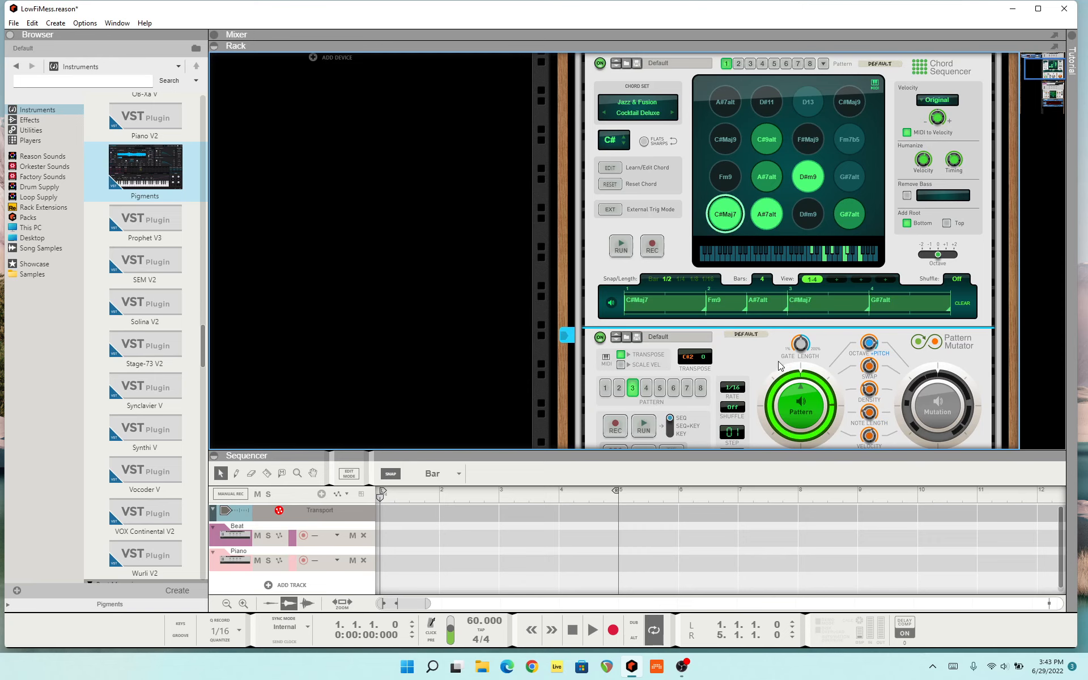
{"action": "scroll", "coordinate": [769, 353], "scroll_direction": "down", "scroll_amount": 5}
{"action": "scroll", "coordinate": [780, 329], "scroll_direction": "up", "scroll_amount": 3}
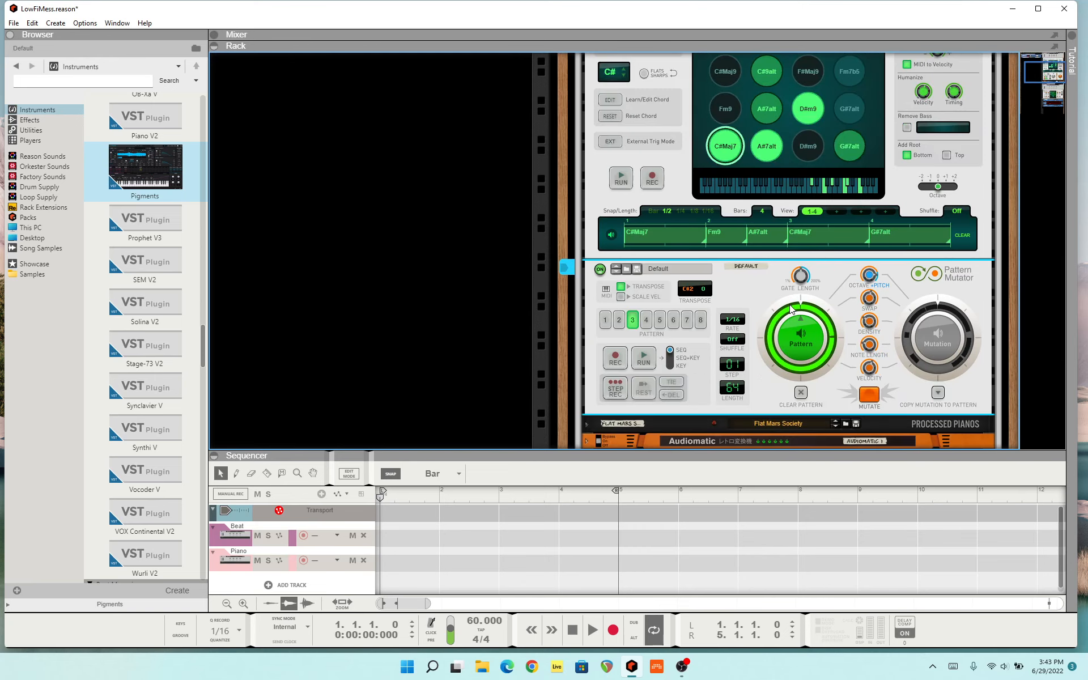
{"action": "scroll", "coordinate": [773, 292], "scroll_direction": "up", "scroll_amount": 2}
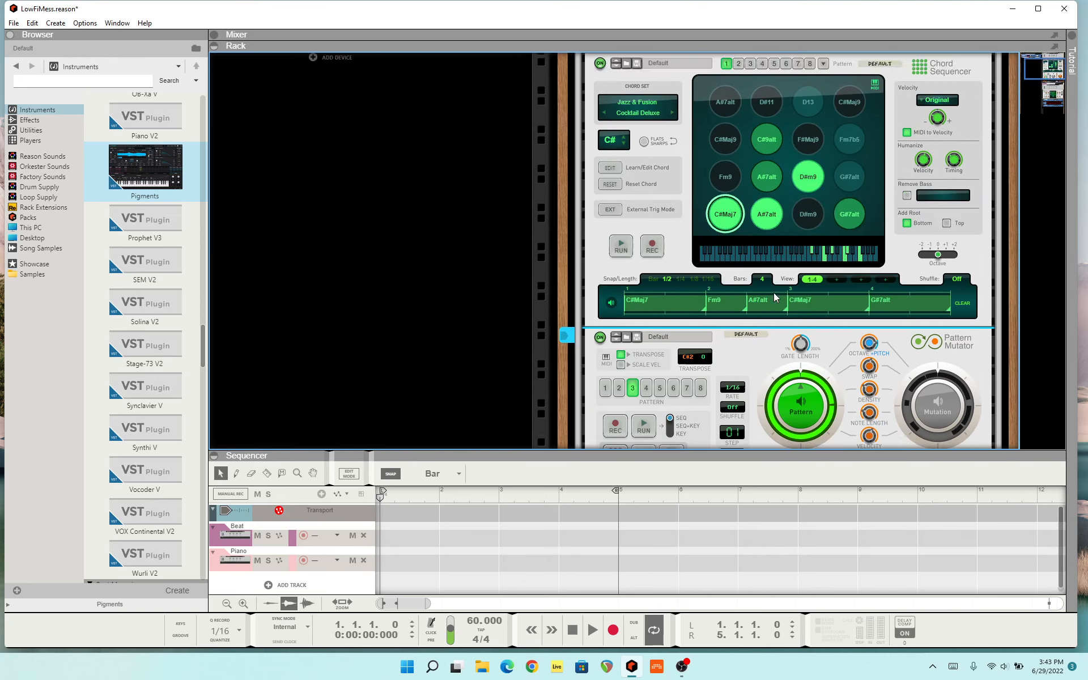
{"action": "scroll", "coordinate": [731, 301], "scroll_direction": "down", "scroll_amount": 2}
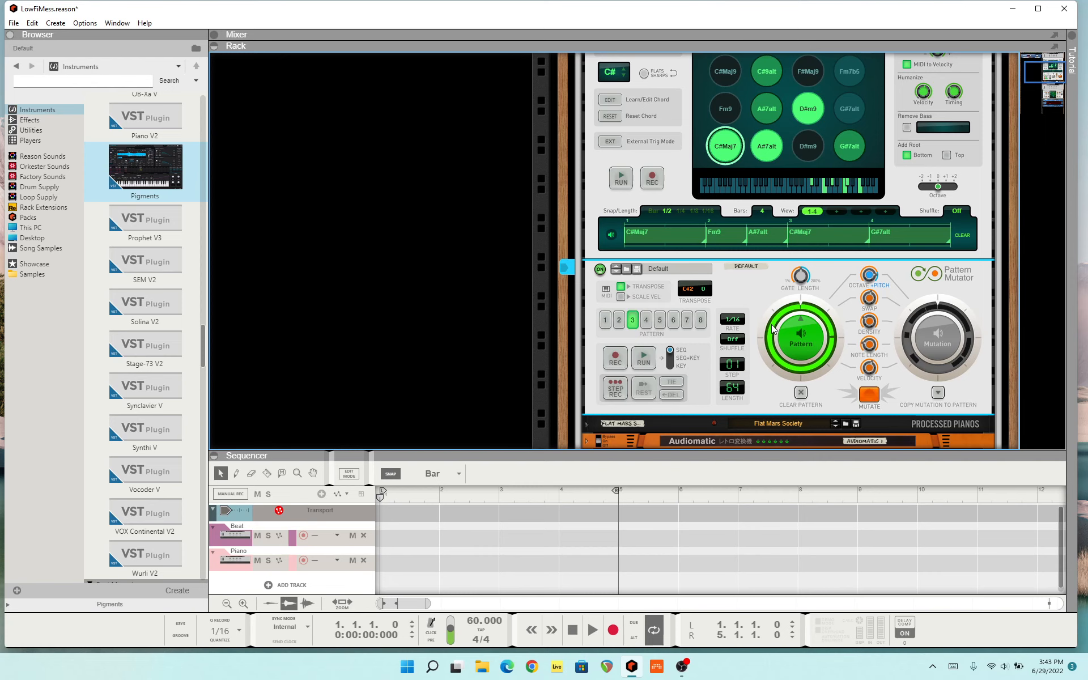
{"action": "scroll", "coordinate": [772, 328], "scroll_direction": "down", "scroll_amount": 5}
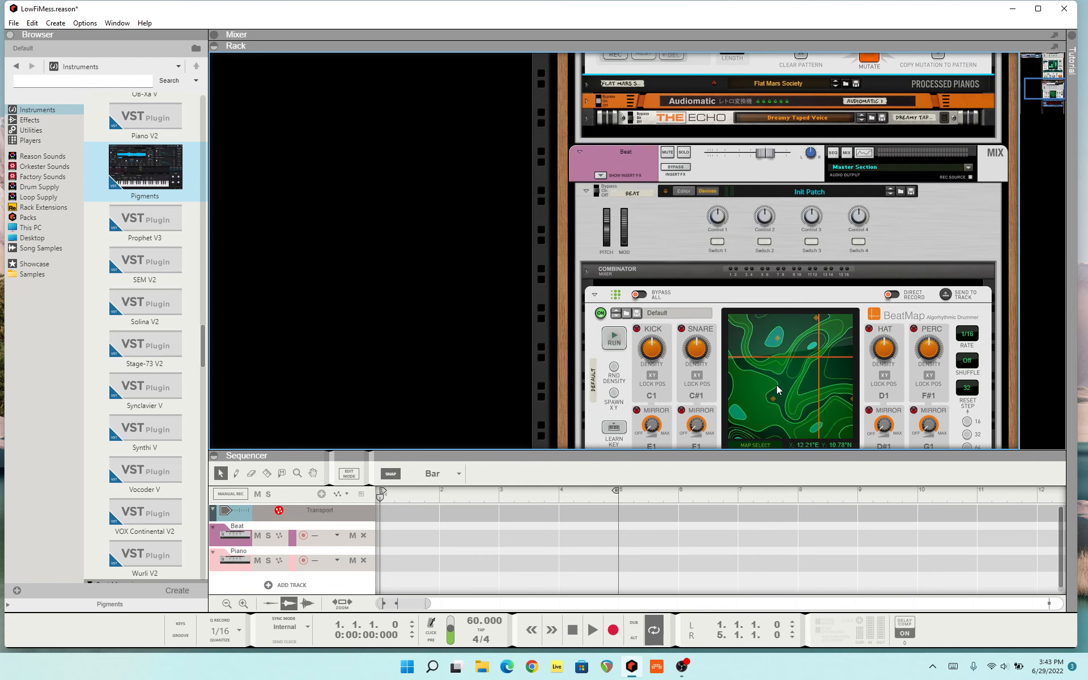
{"action": "scroll", "coordinate": [810, 351], "scroll_direction": "down", "scroll_amount": 3}
{"action": "scroll", "coordinate": [816, 286], "scroll_direction": "down", "scroll_amount": 5}
{"action": "scroll", "coordinate": [787, 257], "scroll_direction": "up", "scroll_amount": 4}
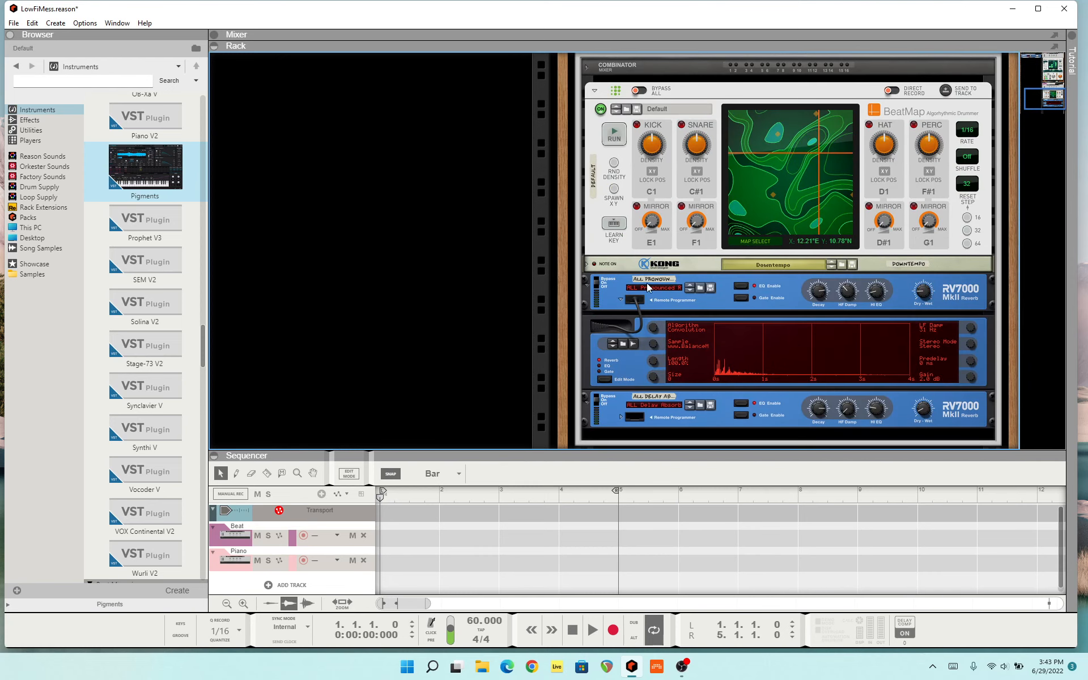
Unfold the Kong Drum Designer beneath BeatMap, and review its pads together with the neighbouring devices
{"action": "left_click", "coordinate": [589, 265]}
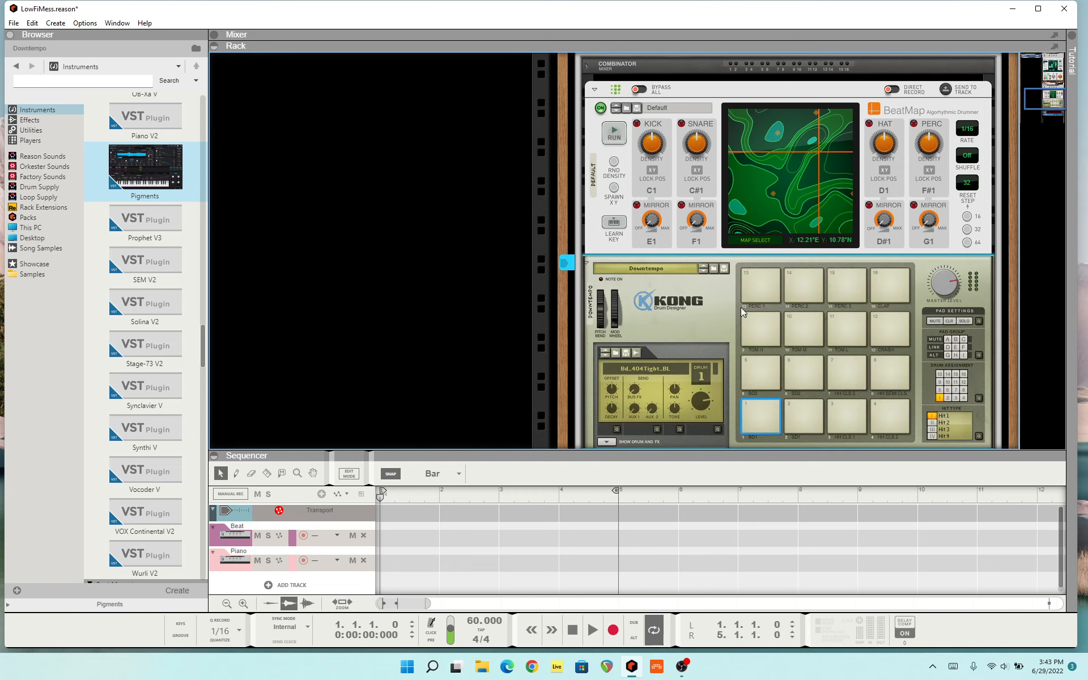
{"action": "scroll", "coordinate": [700, 309], "scroll_direction": "down", "scroll_amount": 2}
{"action": "scroll", "coordinate": [763, 282], "scroll_direction": "up", "scroll_amount": 5}
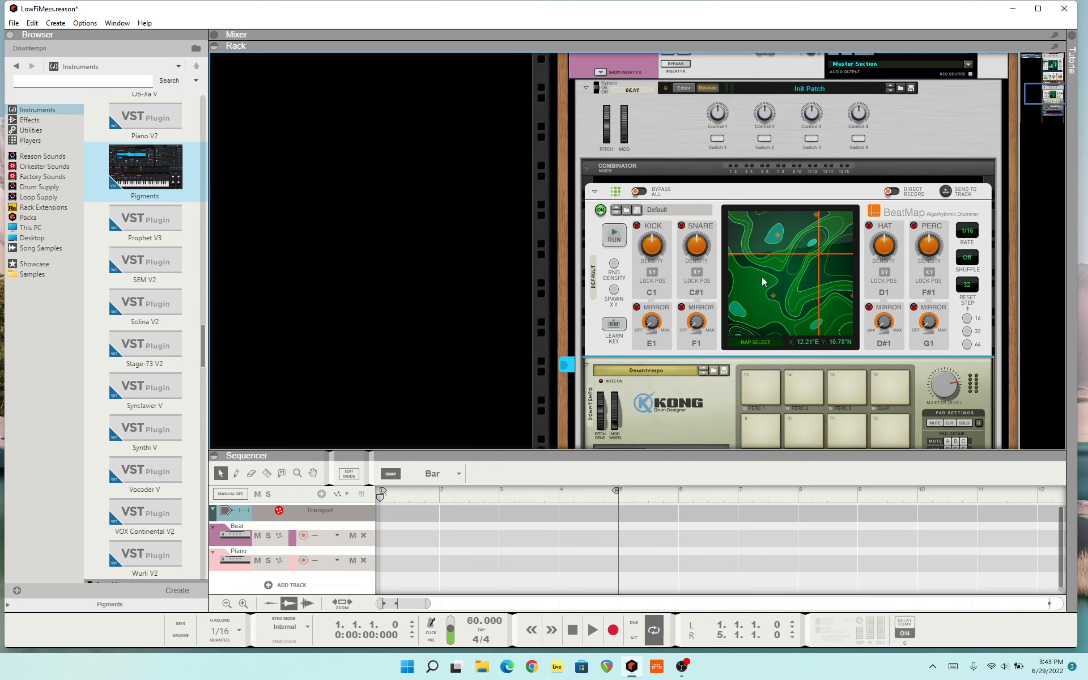
{"action": "scroll", "coordinate": [788, 265], "scroll_direction": "down", "scroll_amount": 10}
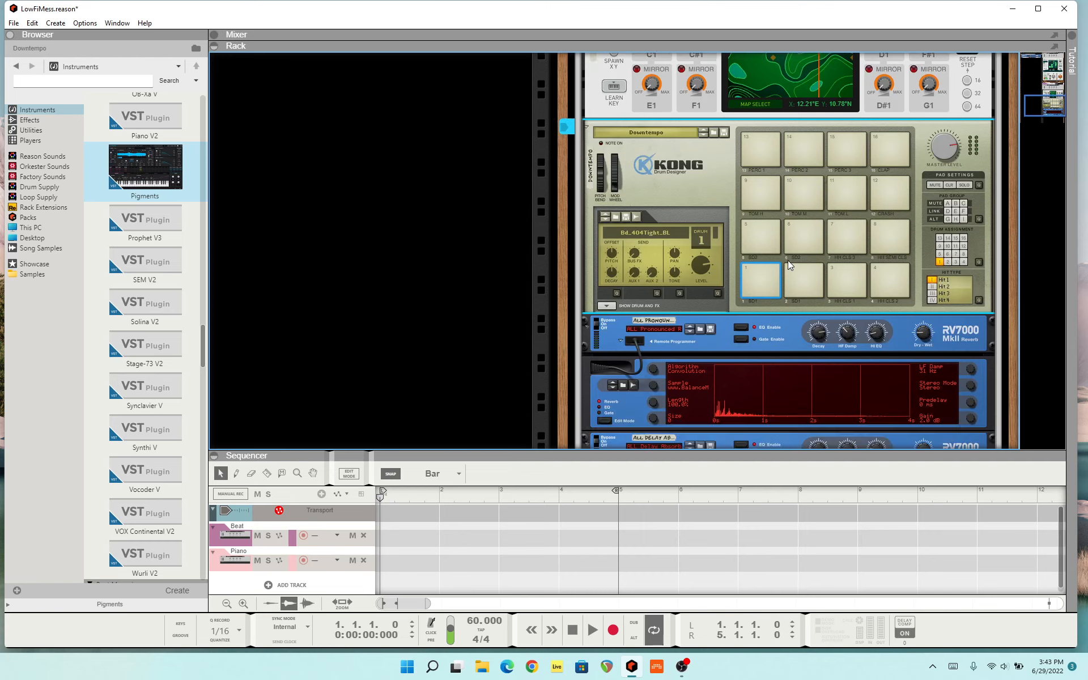
Return to the Piano's Chord Sequencer and start song playback so all the players run together
{"action": "scroll", "coordinate": [845, 266], "scroll_direction": "up", "scroll_amount": 12}
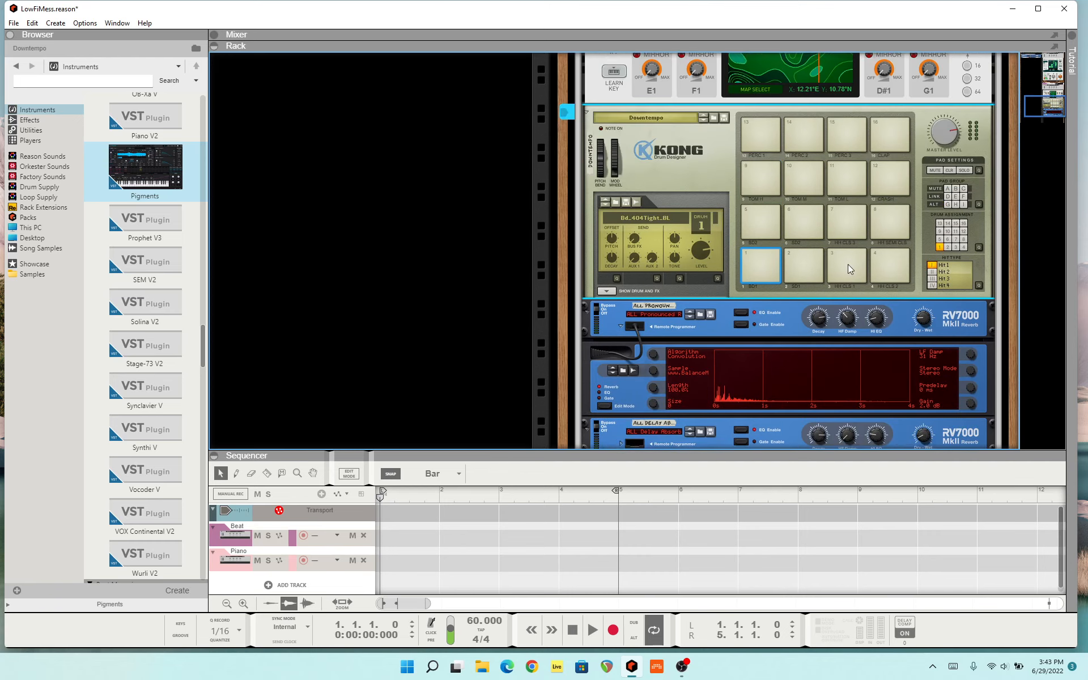
{"action": "scroll", "coordinate": [848, 268], "scroll_direction": "up", "scroll_amount": 3}
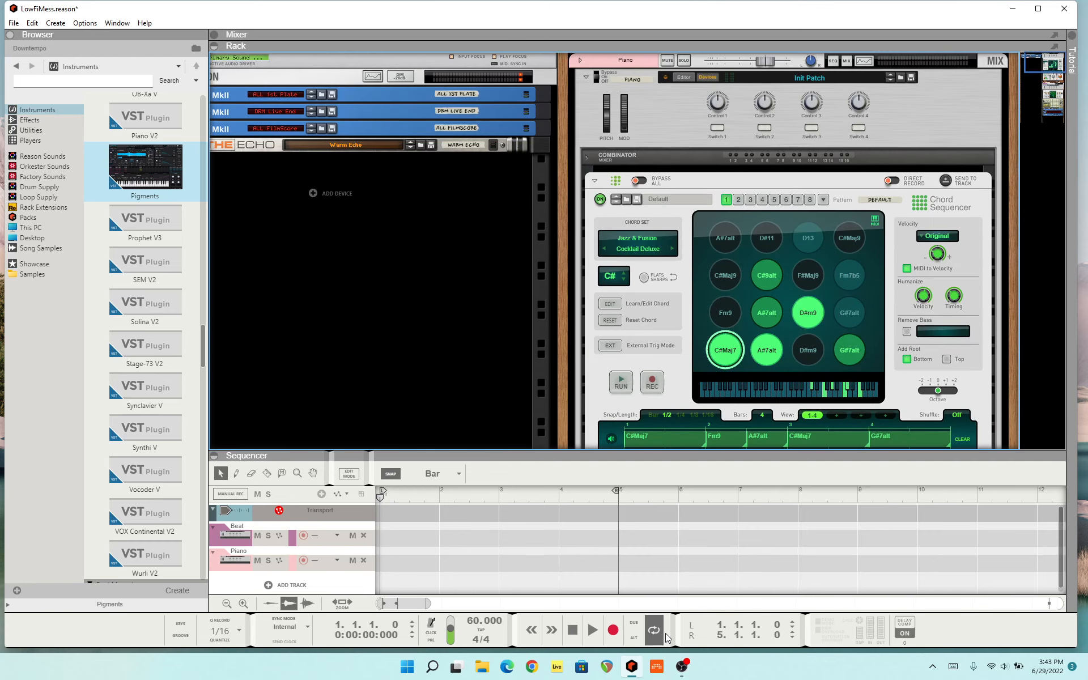
{"action": "left_click", "coordinate": [595, 639]}
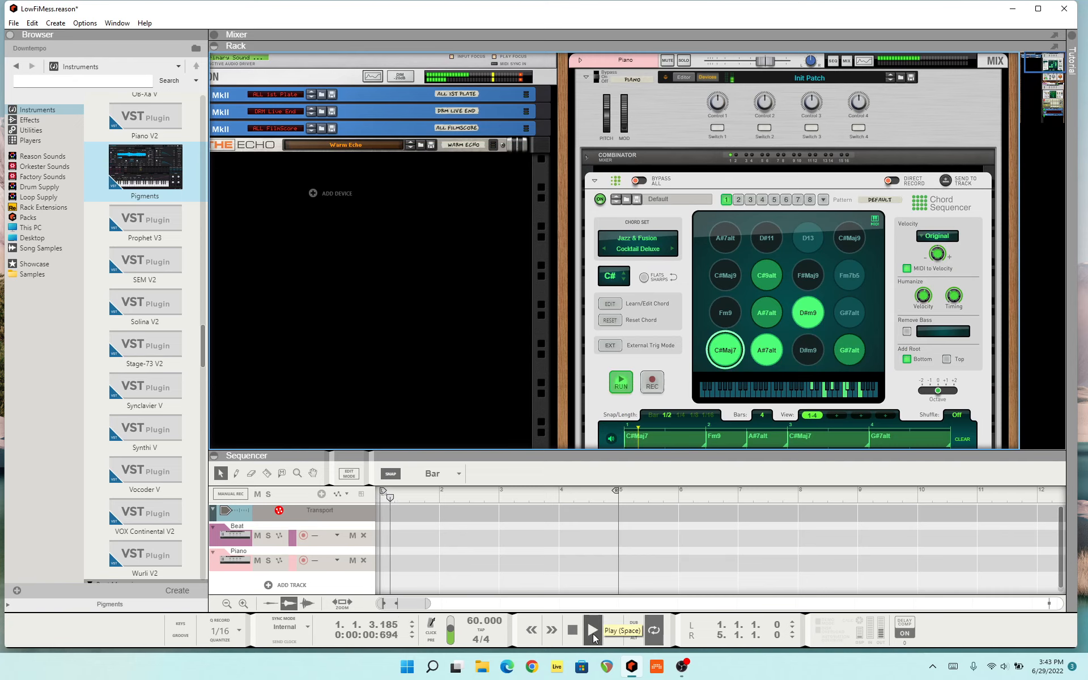
Stop the Piano's Chord Sequencer while the song and the other players keep running
{"action": "scroll", "coordinate": [639, 289], "scroll_direction": "down", "scroll_amount": 4}
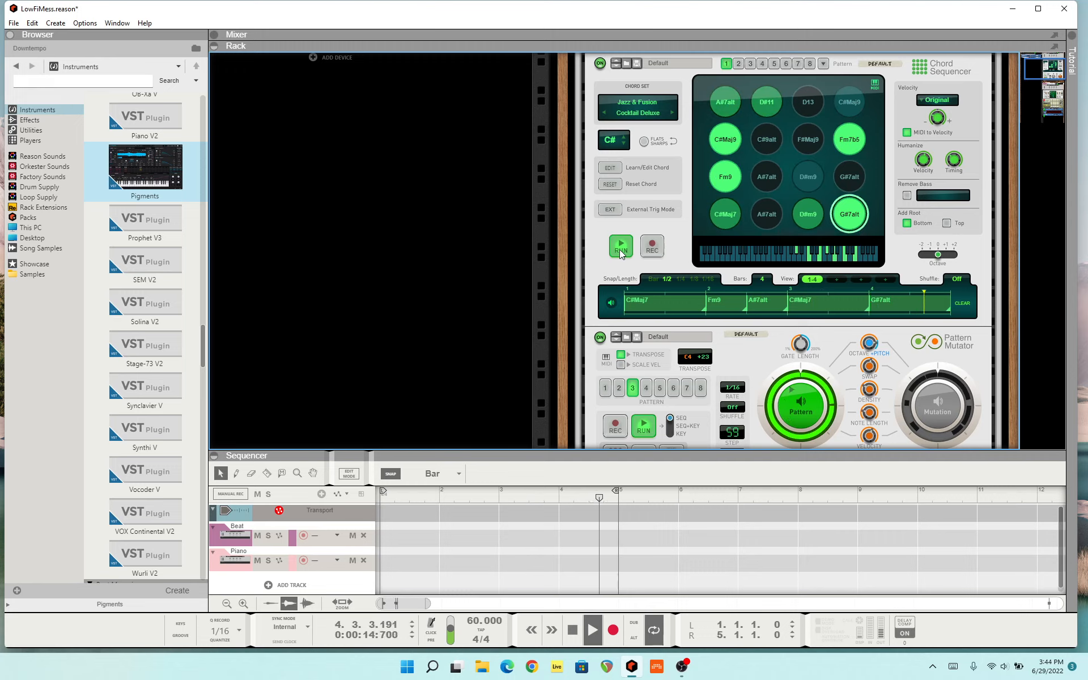
{"action": "left_click", "coordinate": [621, 249]}
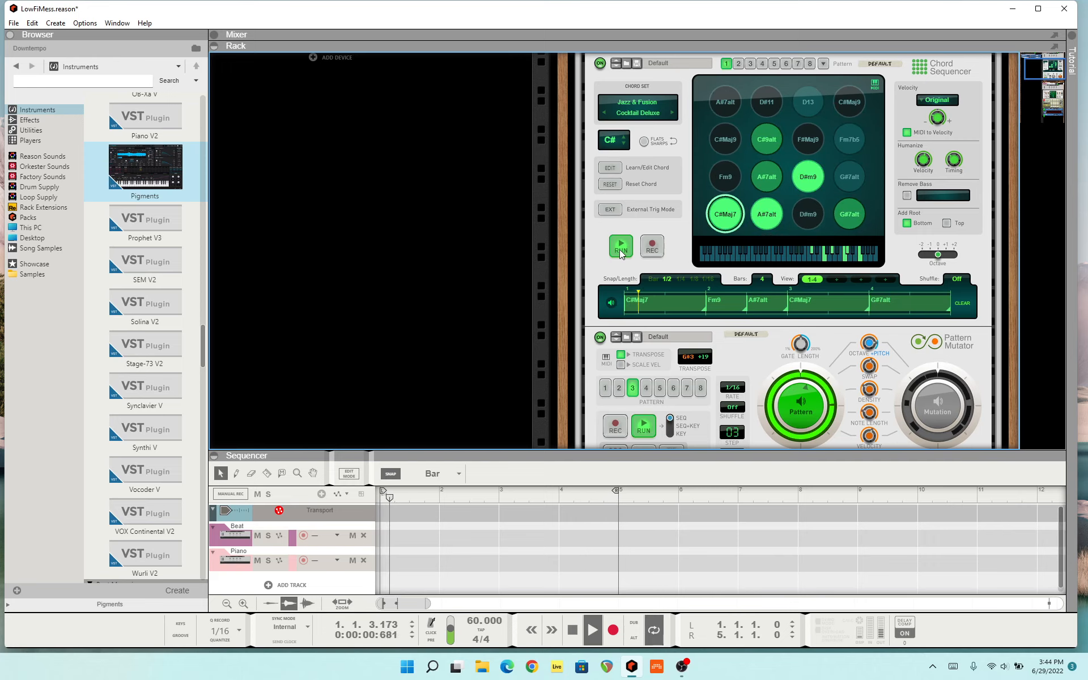
{"action": "left_click", "coordinate": [695, 328]}
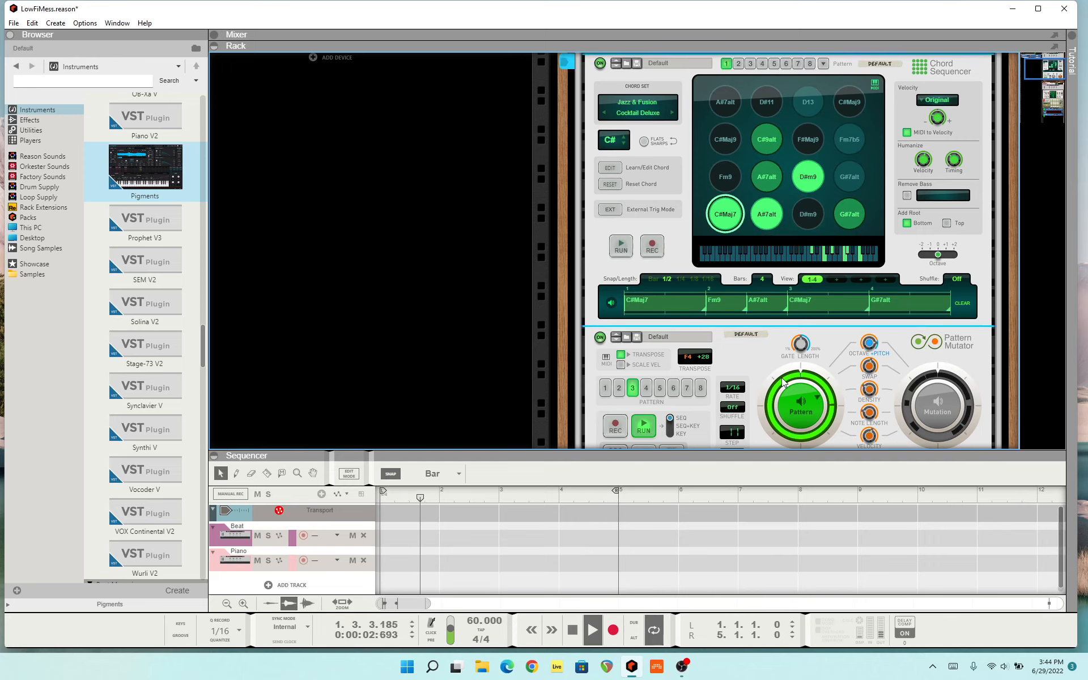
Switch the Pattern Mutator to pattern 4, audition it over the beat, and stop it along with song playback
{"action": "scroll", "coordinate": [781, 381], "scroll_direction": "down", "scroll_amount": 3}
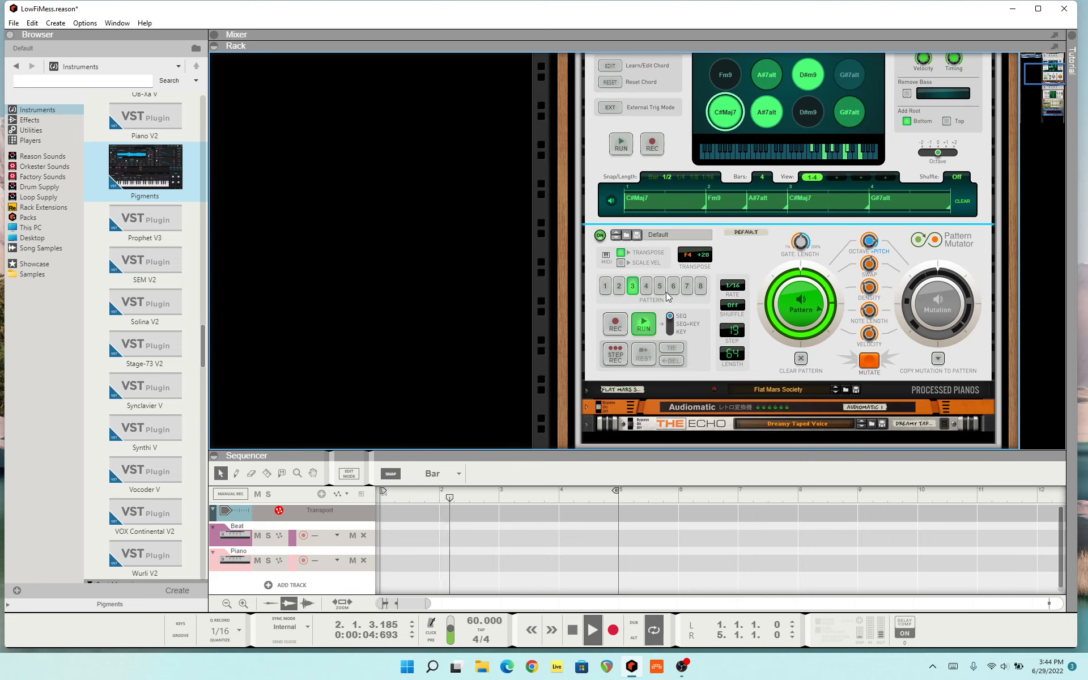
{"action": "left_click", "coordinate": [646, 285]}
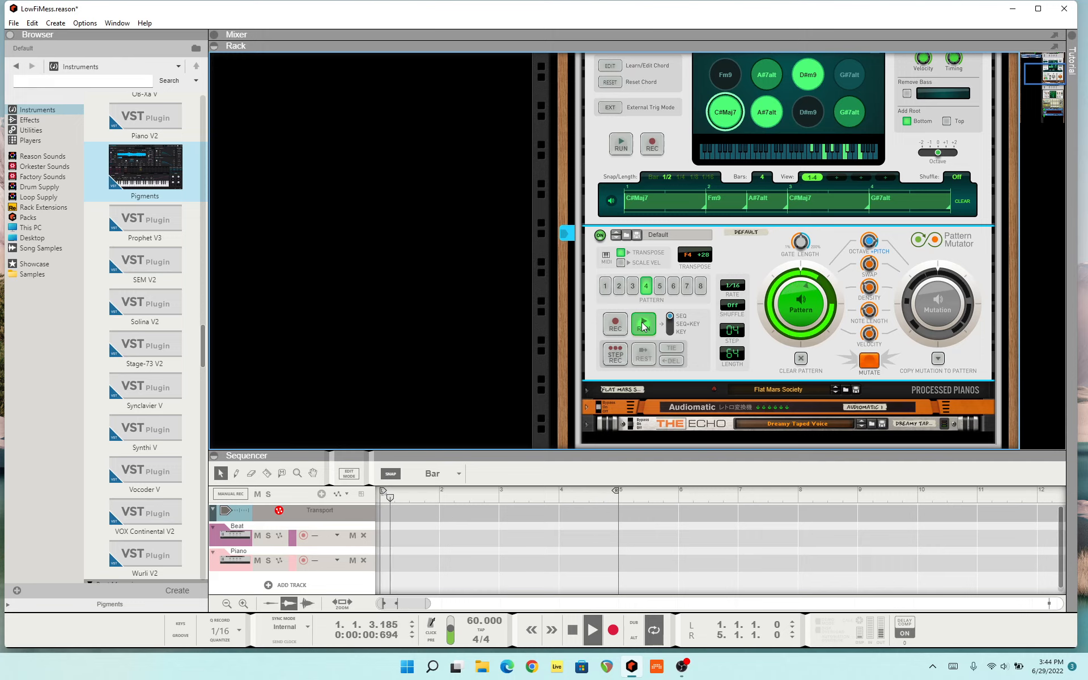
{"action": "scroll", "coordinate": [722, 327], "scroll_direction": "up", "scroll_amount": 3}
{"action": "scroll", "coordinate": [723, 327], "scroll_direction": "down", "scroll_amount": 5}
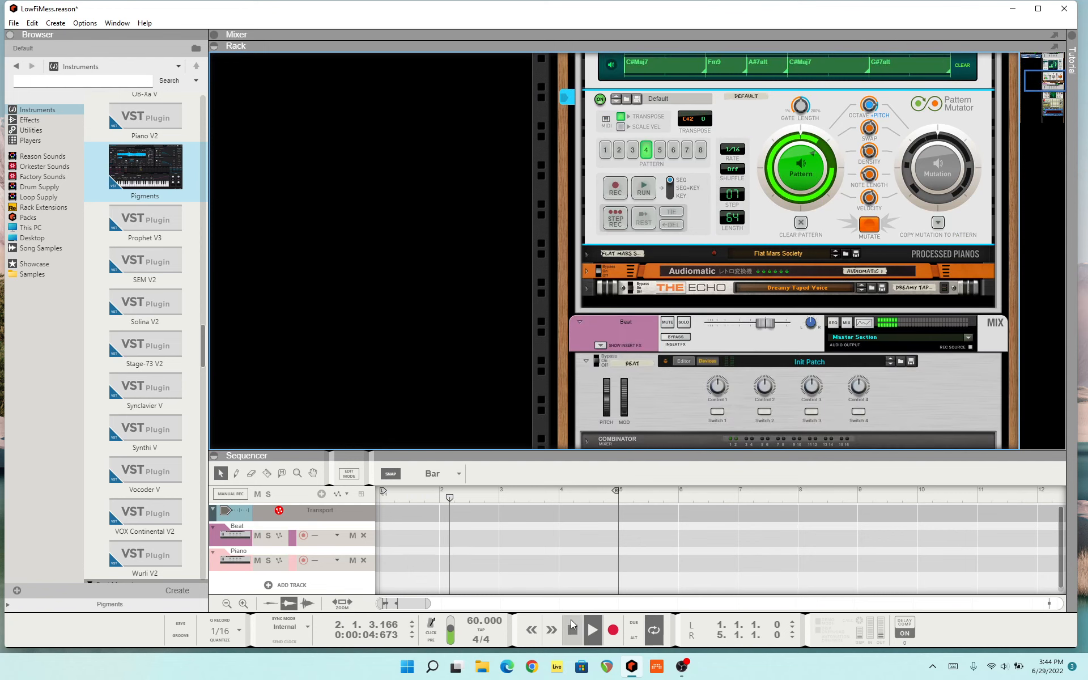
{"action": "key", "text": "space"}
Search the effects for "filt" and add the kHs Comb Filter after The Echo in the Piano Combinator
{"action": "left_click", "coordinate": [32, 83]}
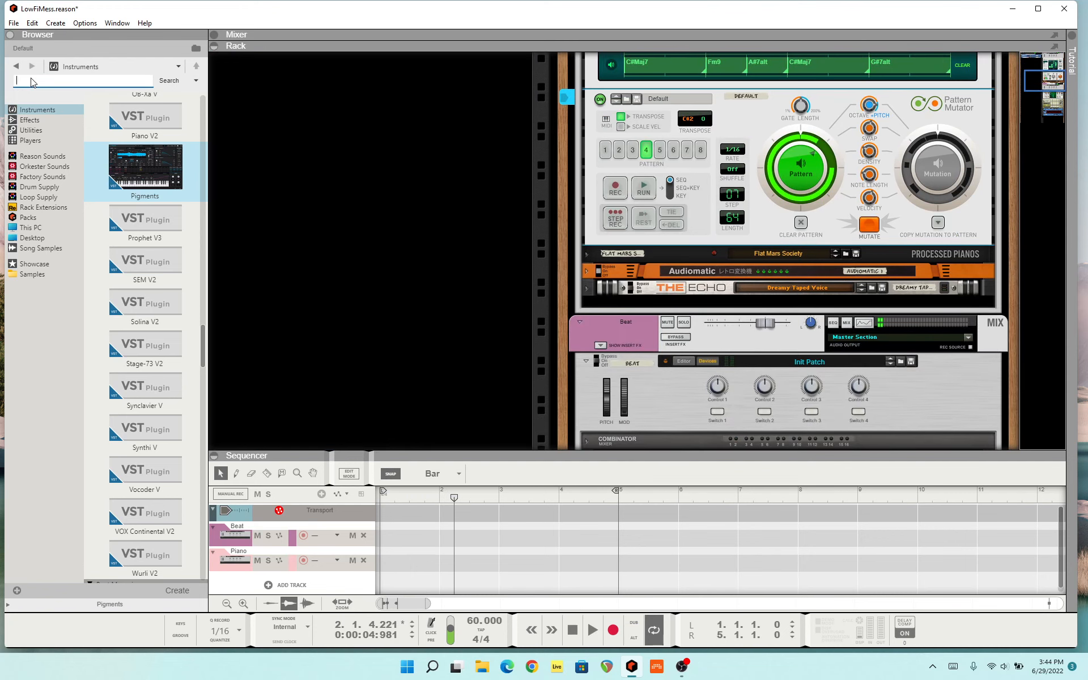
{"action": "type", "text": "file"}
{"action": "key", "text": "Return"}
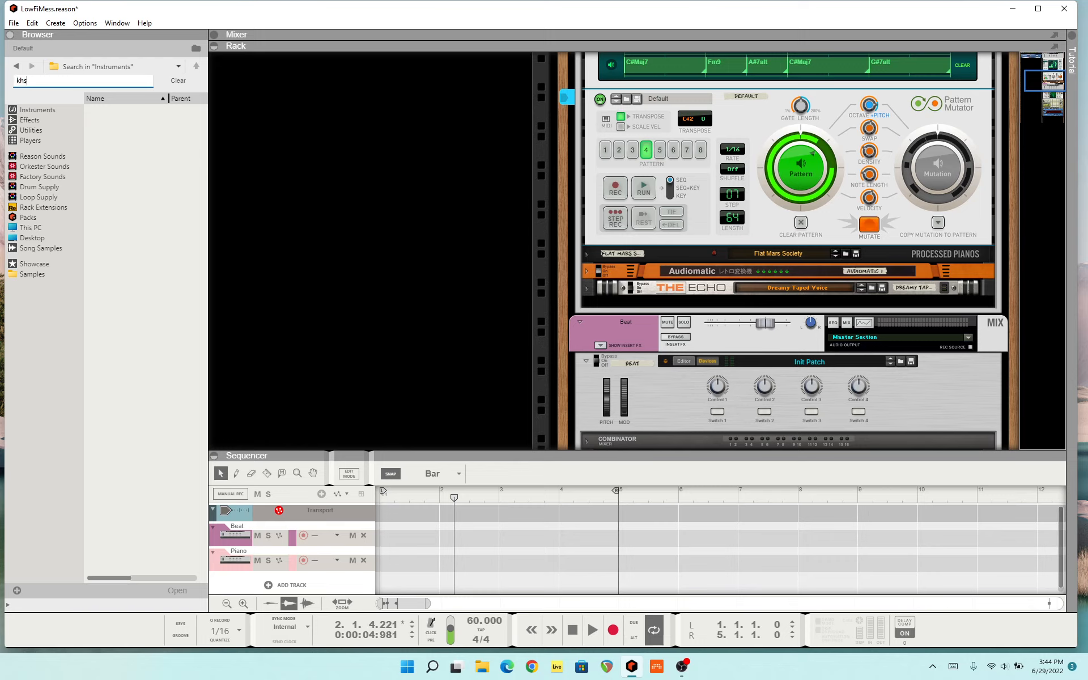
{"action": "left_click", "coordinate": [31, 120]}
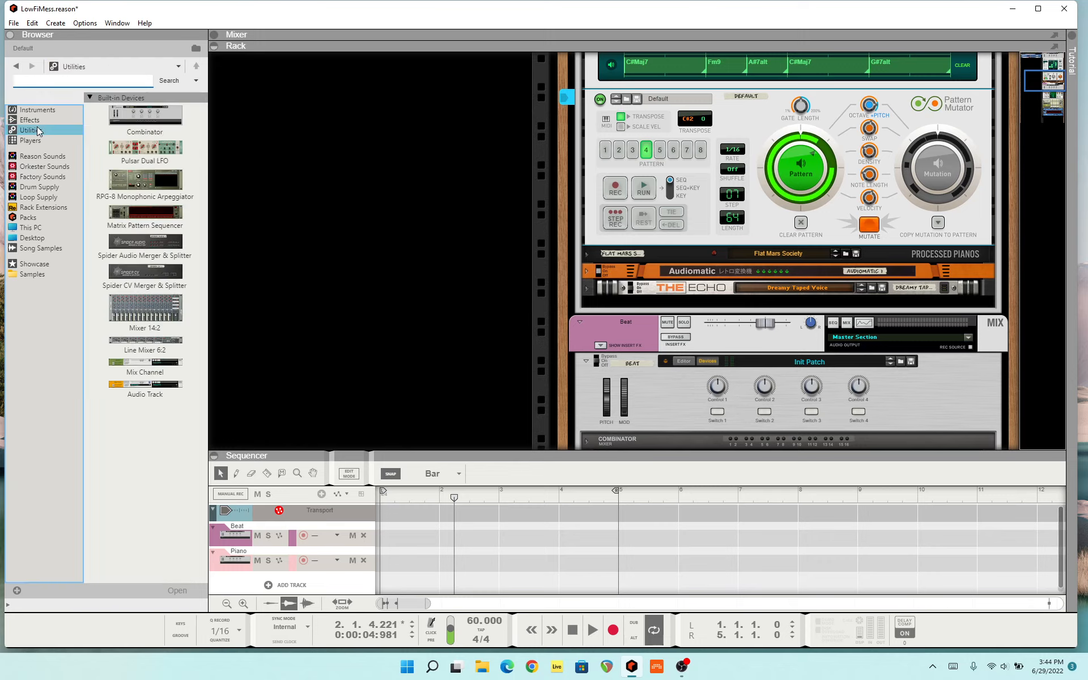
{"action": "left_click", "coordinate": [89, 81]}
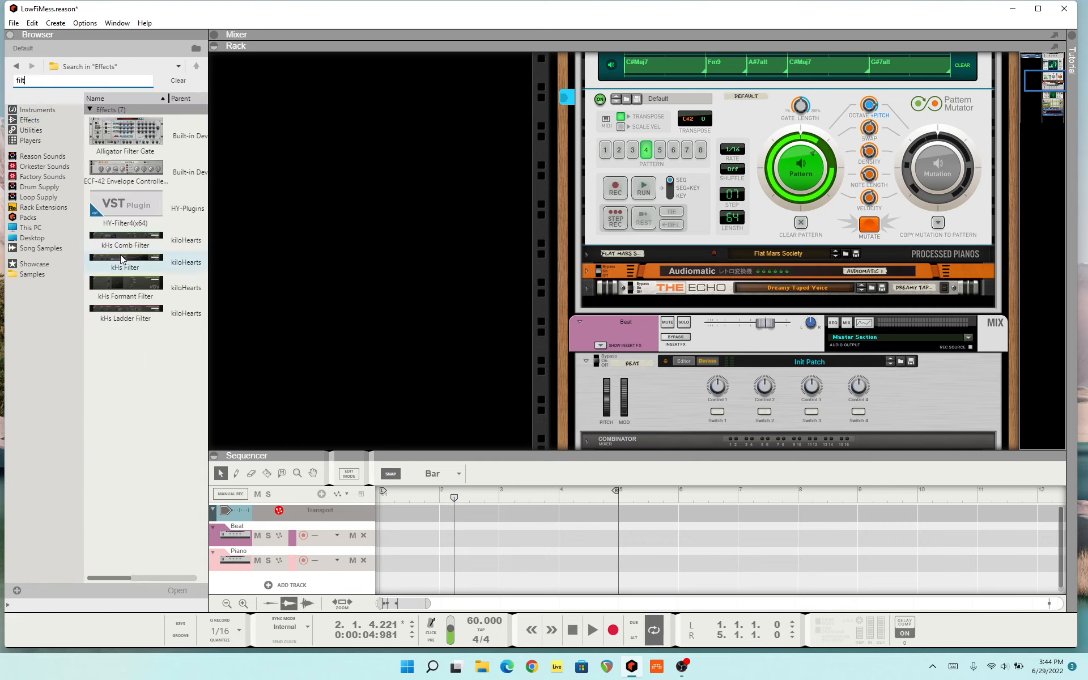
{"action": "left_click_drag", "start_coordinate": [119, 238], "coordinate": [716, 303]}
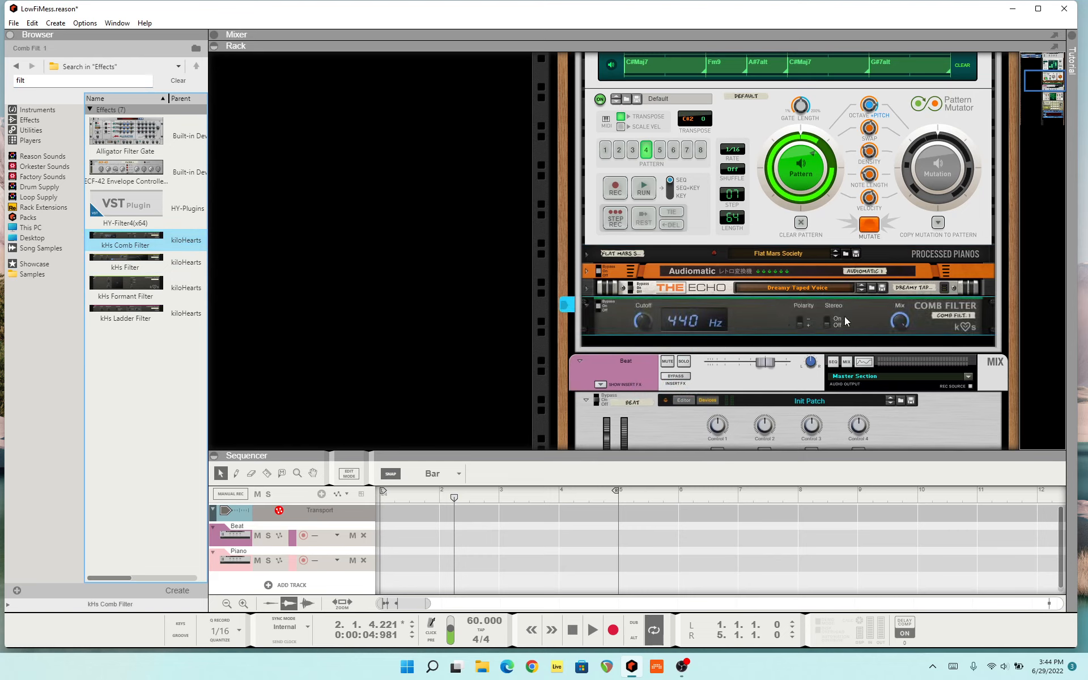
Run the Pattern Mutator on its own and set the Comb Filter's cutoff to 106 Hz
{"action": "mouse_move", "coordinate": [650, 324]}
{"action": "left_mouse_down"}
{"action": "mouse_move", "coordinate": [650, 300]}
{"action": "mouse_move", "coordinate": [642, 329]}
{"action": "left_mouse_up"}
{"action": "left_click", "coordinate": [644, 190]}
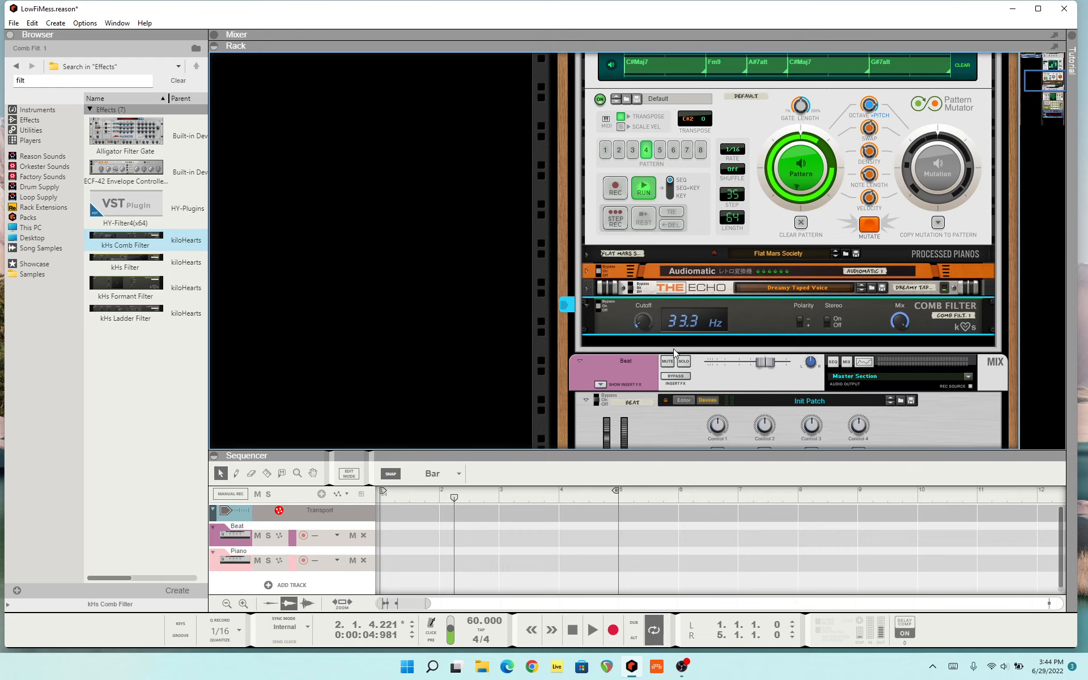
{"action": "left_click_drag", "start_coordinate": [673, 348], "coordinate": [676, 311]}
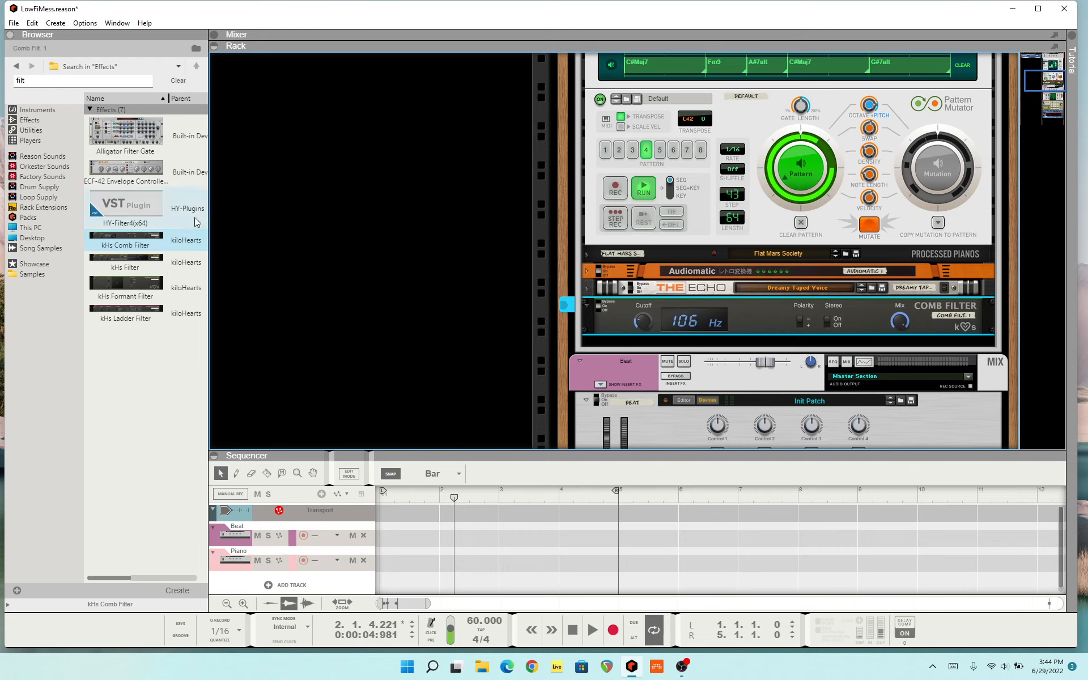
Add the kHs Filter below the Comb Filter, with a cutoff of 166 Hz and the peak filter shape
{"action": "mouse_move", "coordinate": [125, 262]}
{"action": "left_mouse_down"}
{"action": "mouse_move", "coordinate": [340, 279]}
{"action": "mouse_move", "coordinate": [715, 350]}
{"action": "left_mouse_up"}
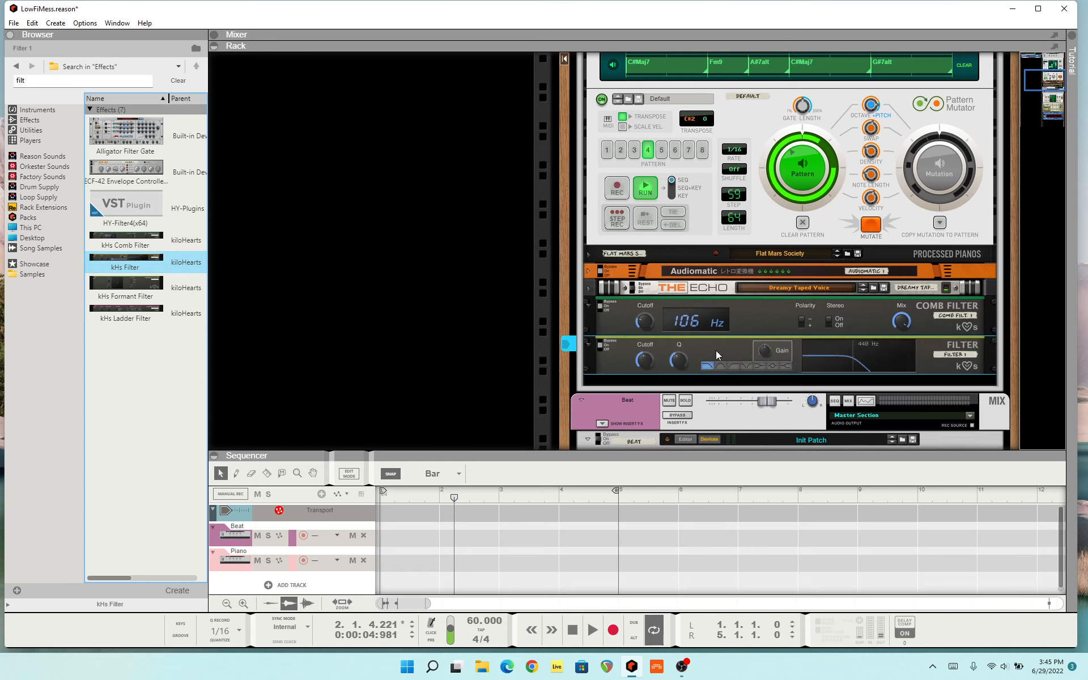
{"action": "mouse_move", "coordinate": [647, 362]}
{"action": "left_mouse_down"}
{"action": "mouse_move", "coordinate": [658, 361]}
{"action": "mouse_move", "coordinate": [644, 356]}
{"action": "left_mouse_up"}
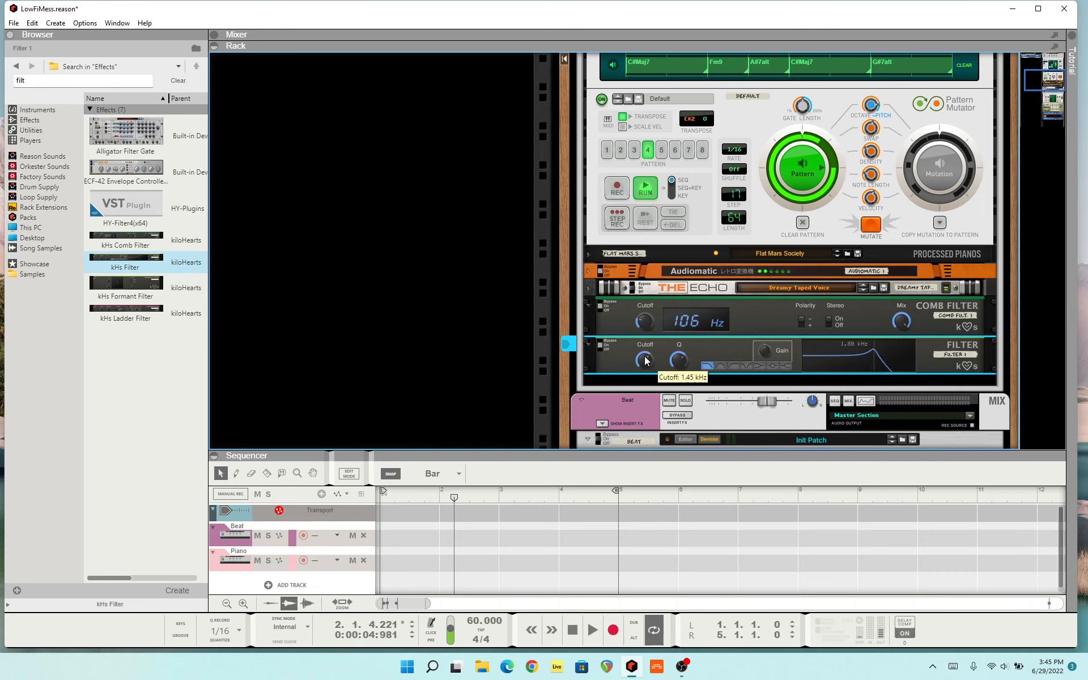
{"action": "left_click", "coordinate": [717, 364]}
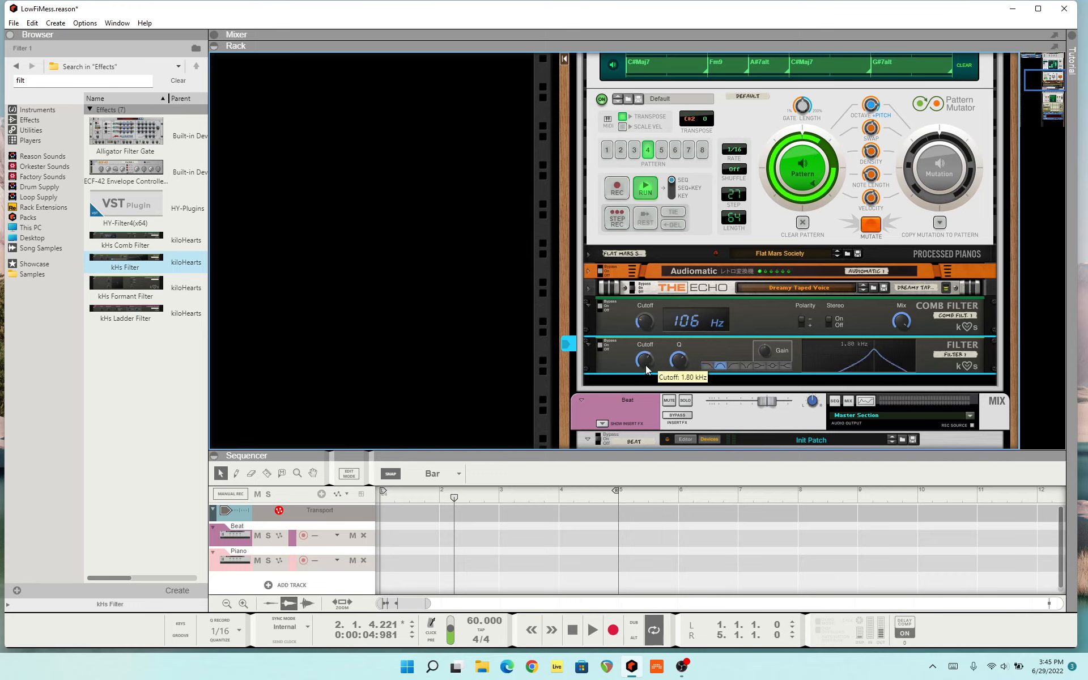
{"action": "mouse_move", "coordinate": [644, 365]}
{"action": "left_mouse_down"}
{"action": "mouse_move", "coordinate": [645, 380]}
{"action": "mouse_move", "coordinate": [646, 354]}
{"action": "mouse_move", "coordinate": [650, 370]}
{"action": "left_mouse_up"}
{"action": "left_click", "coordinate": [771, 363]}
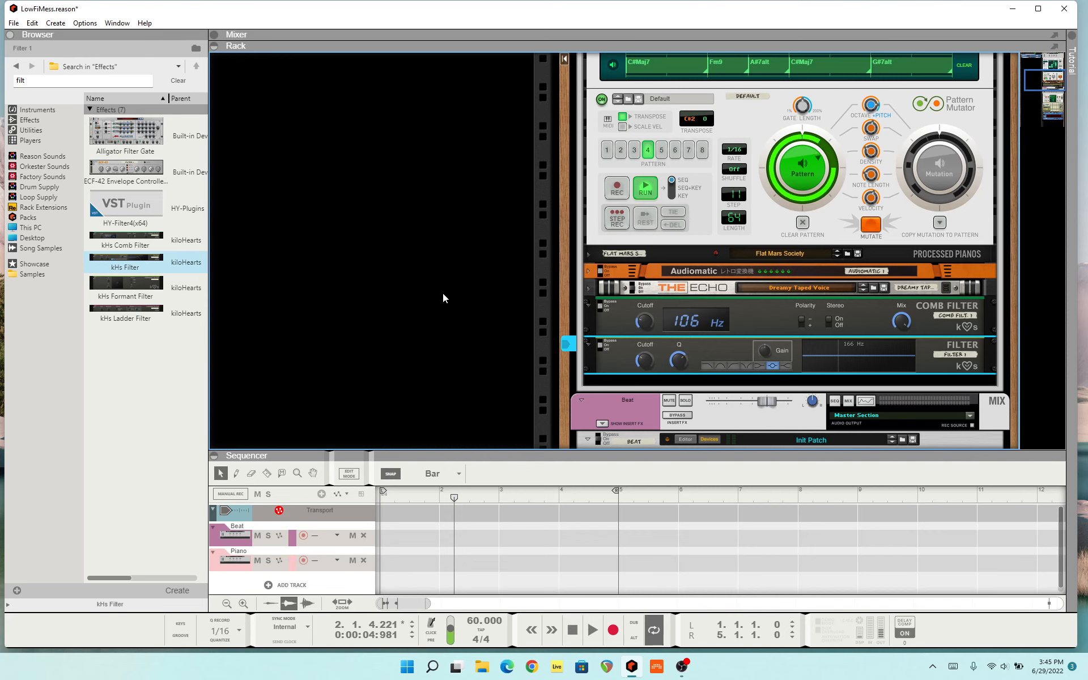
Run BeatMap in the Beat Combinator, and stop the Pattern Mutator in the Piano Combinator
{"action": "scroll", "coordinate": [453, 289], "scroll_direction": "down", "scroll_amount": 6}
{"action": "left_click", "coordinate": [615, 213]}
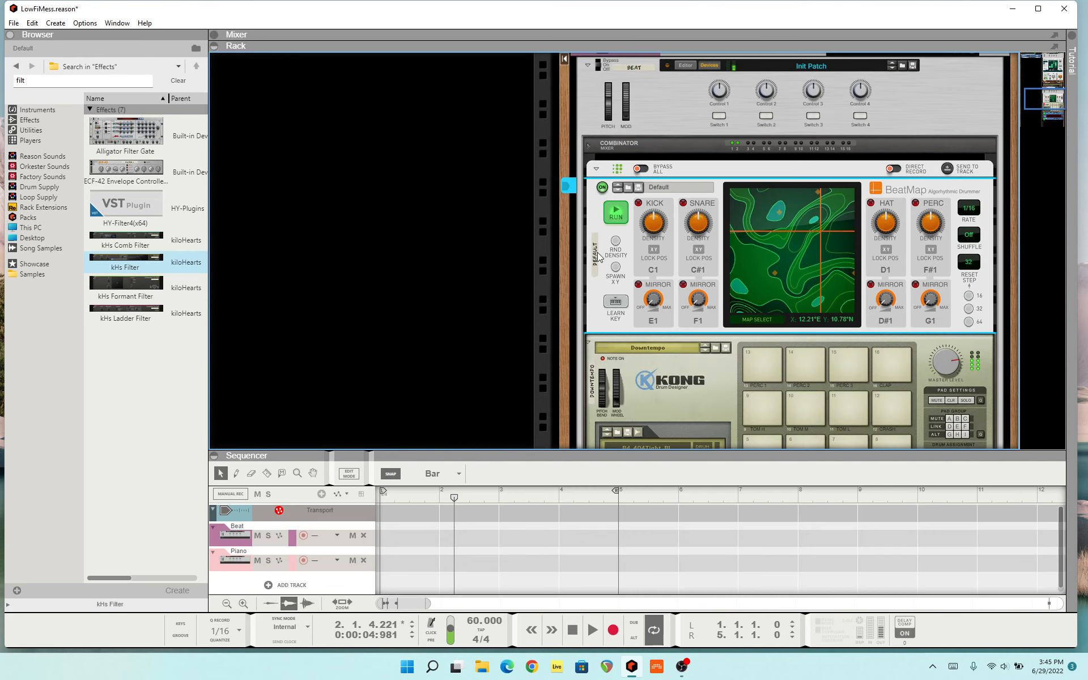
{"action": "scroll", "coordinate": [516, 280], "scroll_direction": "up", "scroll_amount": 3}
{"action": "scroll", "coordinate": [516, 280], "scroll_direction": "up", "scroll_amount": 5}
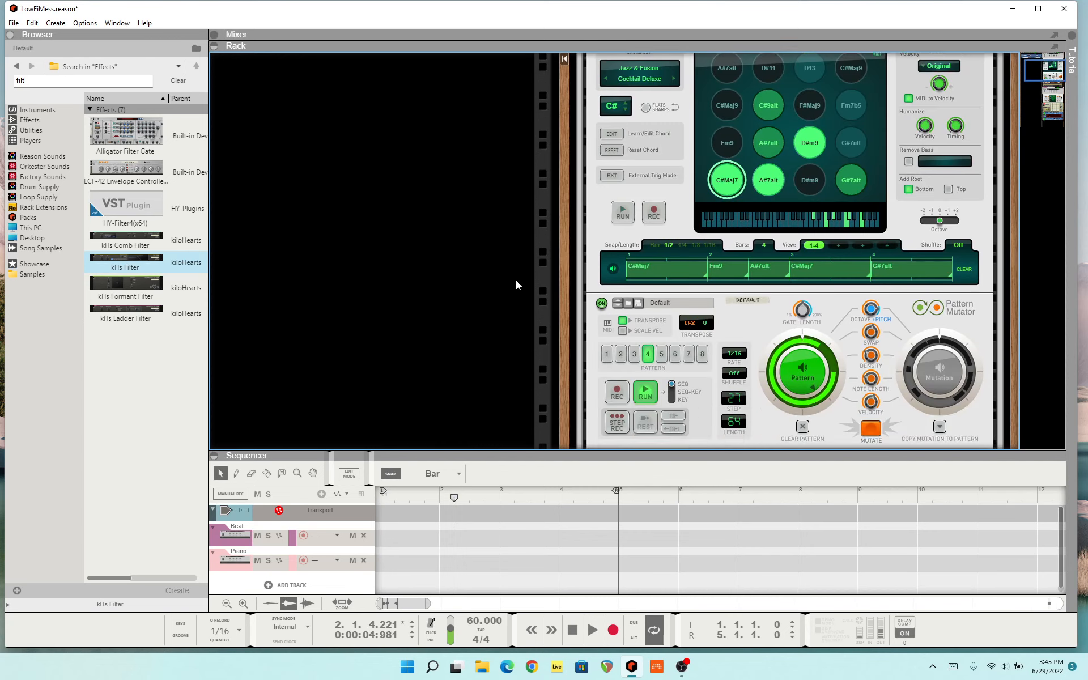
{"action": "scroll", "coordinate": [516, 280], "scroll_direction": "down", "scroll_amount": 2}
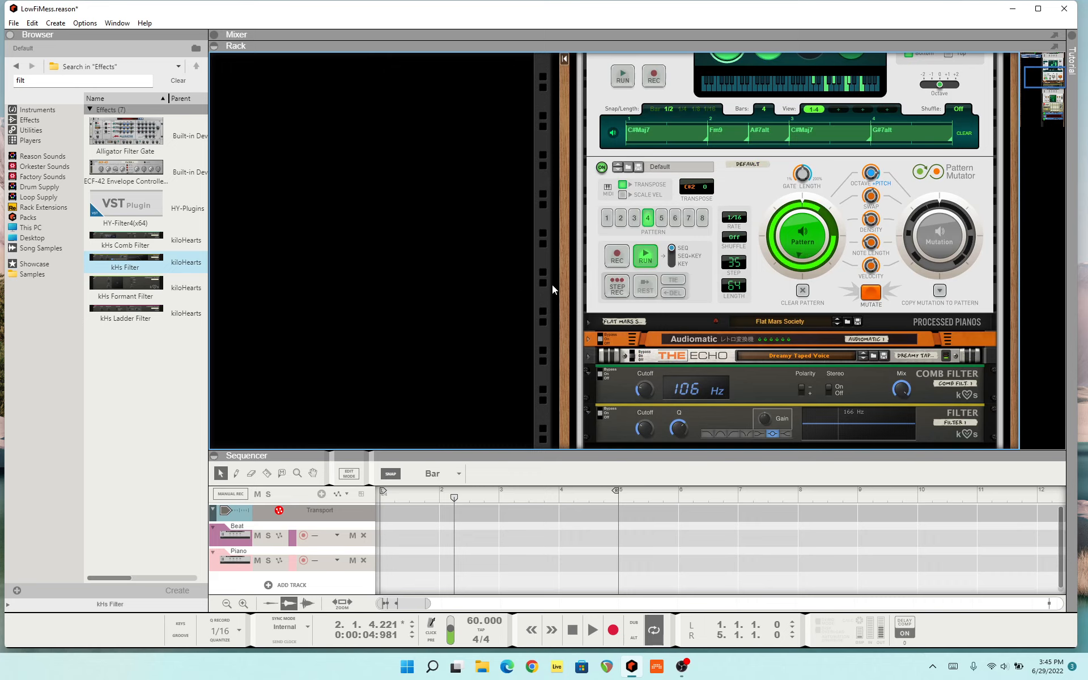
{"action": "left_click", "coordinate": [646, 257]}
{"action": "scroll", "coordinate": [655, 277], "scroll_direction": "down", "scroll_amount": 10}
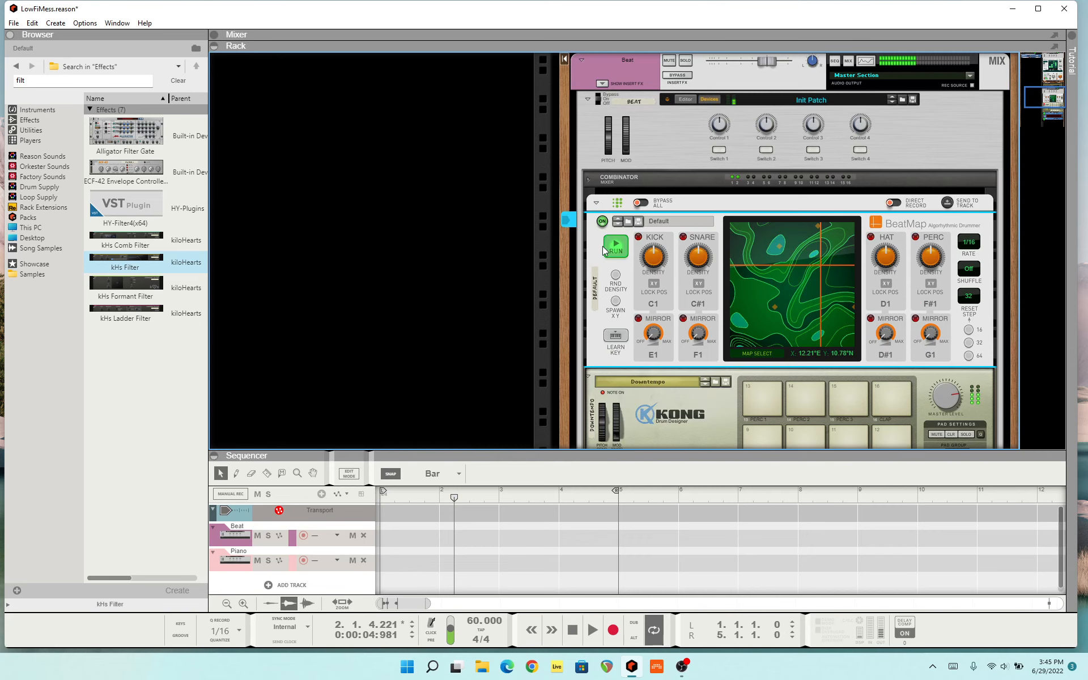
Unfold Processed Pianos and Audiomatic in the Piano Combinator, and review their controls
{"action": "scroll", "coordinate": [633, 251], "scroll_direction": "up", "scroll_amount": 4}
{"action": "scroll", "coordinate": [634, 247], "scroll_direction": "up", "scroll_amount": 5}
{"action": "scroll", "coordinate": [634, 247], "scroll_direction": "down", "scroll_amount": 7}
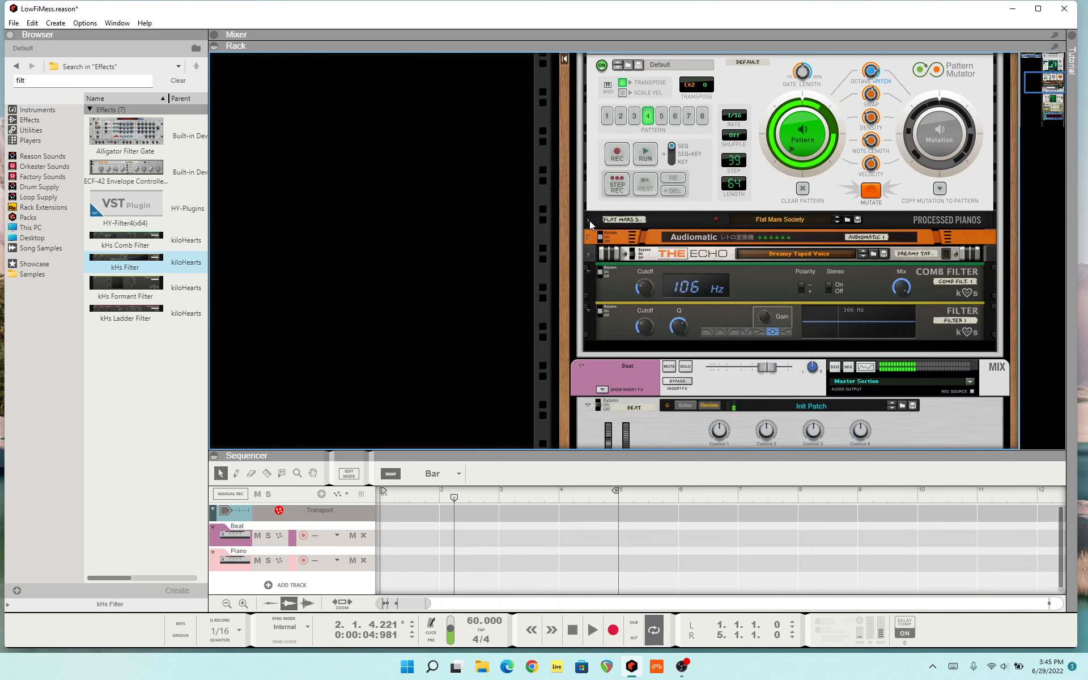
{"action": "left_click", "coordinate": [589, 220]}
{"action": "scroll", "coordinate": [787, 299], "scroll_direction": "down", "scroll_amount": 5}
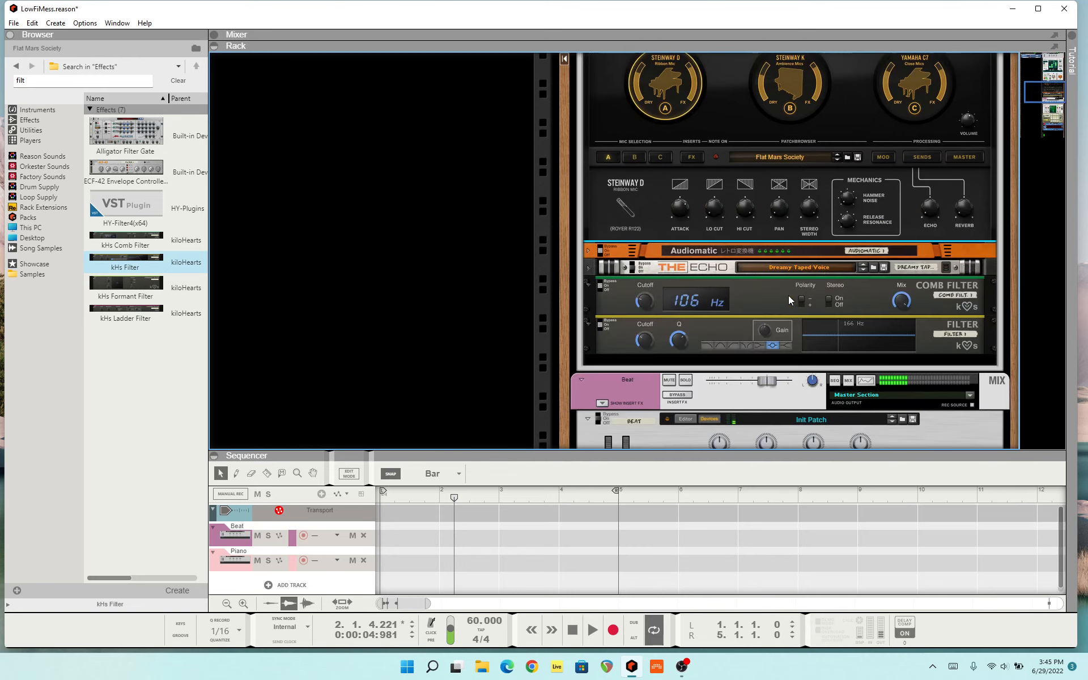
{"action": "left_click", "coordinate": [588, 255]}
{"action": "left_click", "coordinate": [588, 252]}
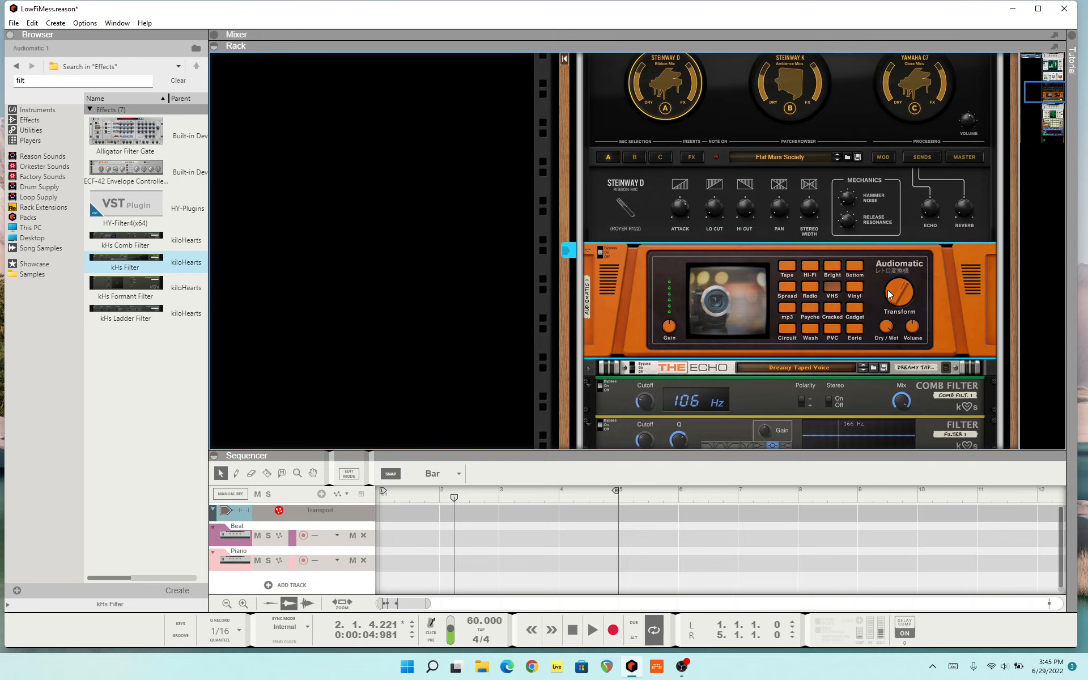
Unfold The Echo to review its settings, fold it again, and look over the filters beneath it
{"action": "scroll", "coordinate": [894, 313], "scroll_direction": "down", "scroll_amount": 2}
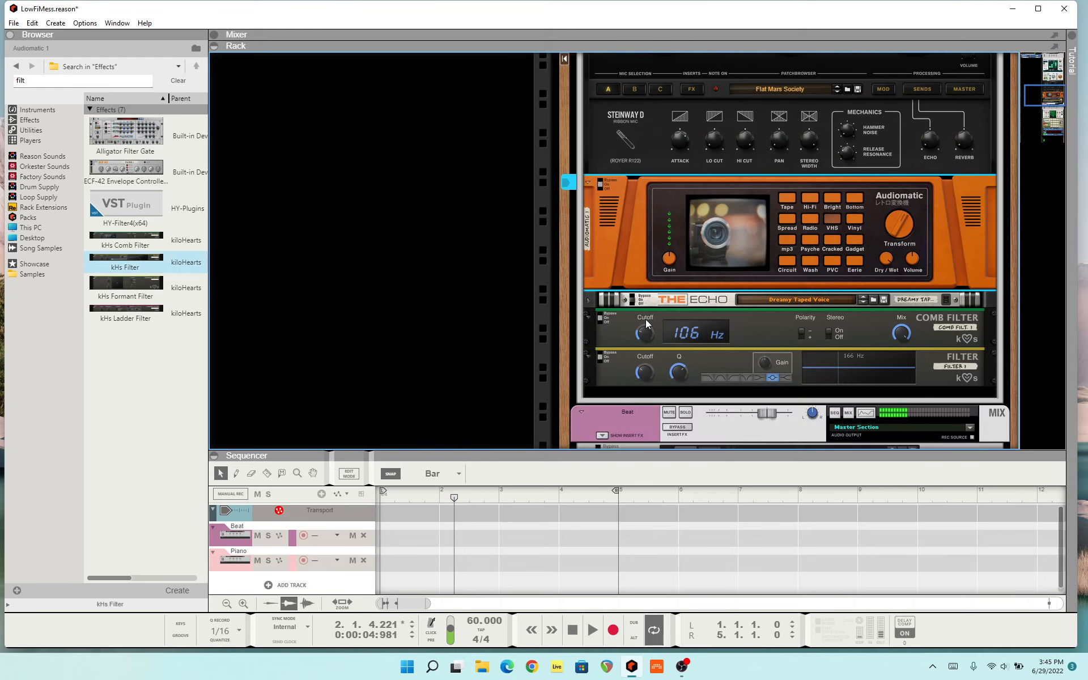
{"action": "left_click", "coordinate": [588, 301]}
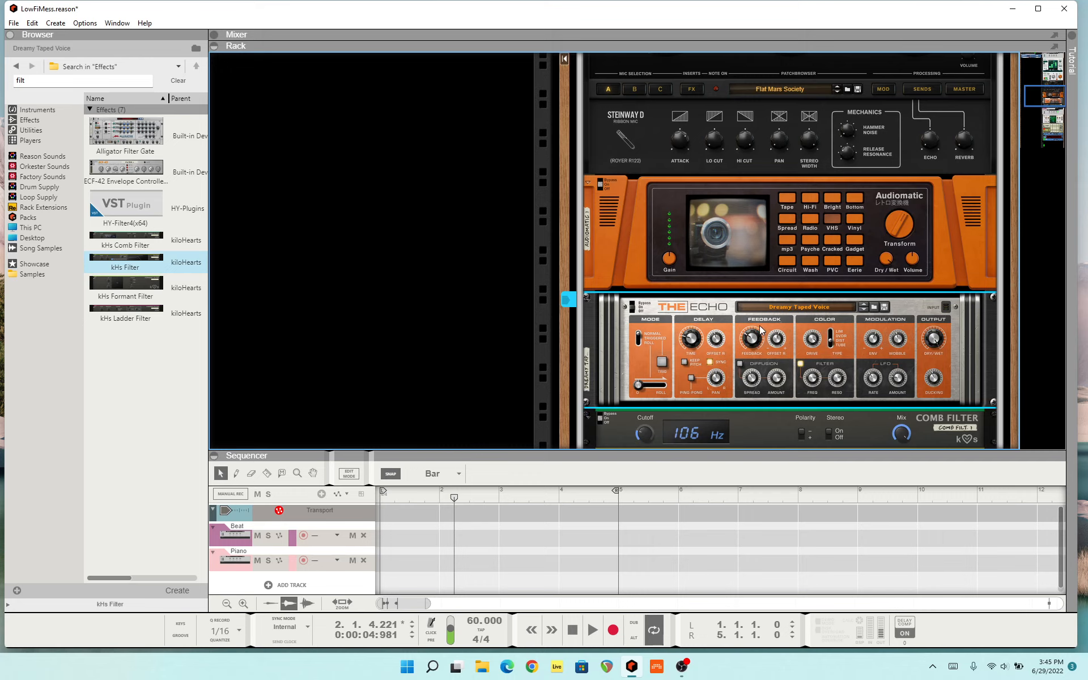
{"action": "left_click", "coordinate": [590, 301]}
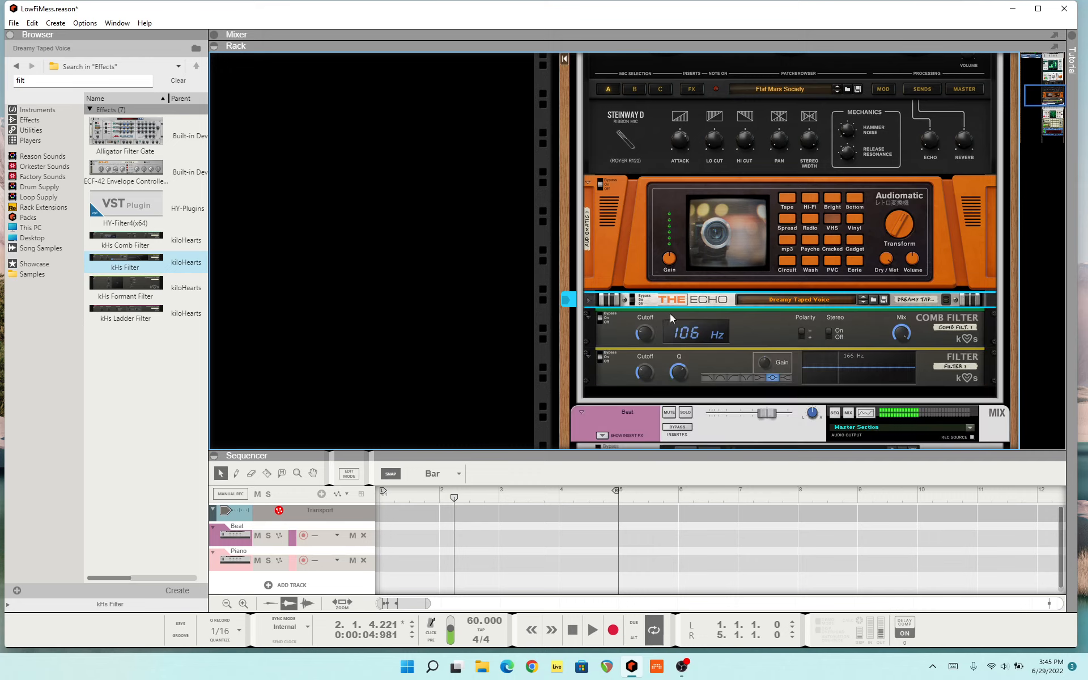
{"action": "scroll", "coordinate": [658, 310], "scroll_direction": "down", "scroll_amount": 3}
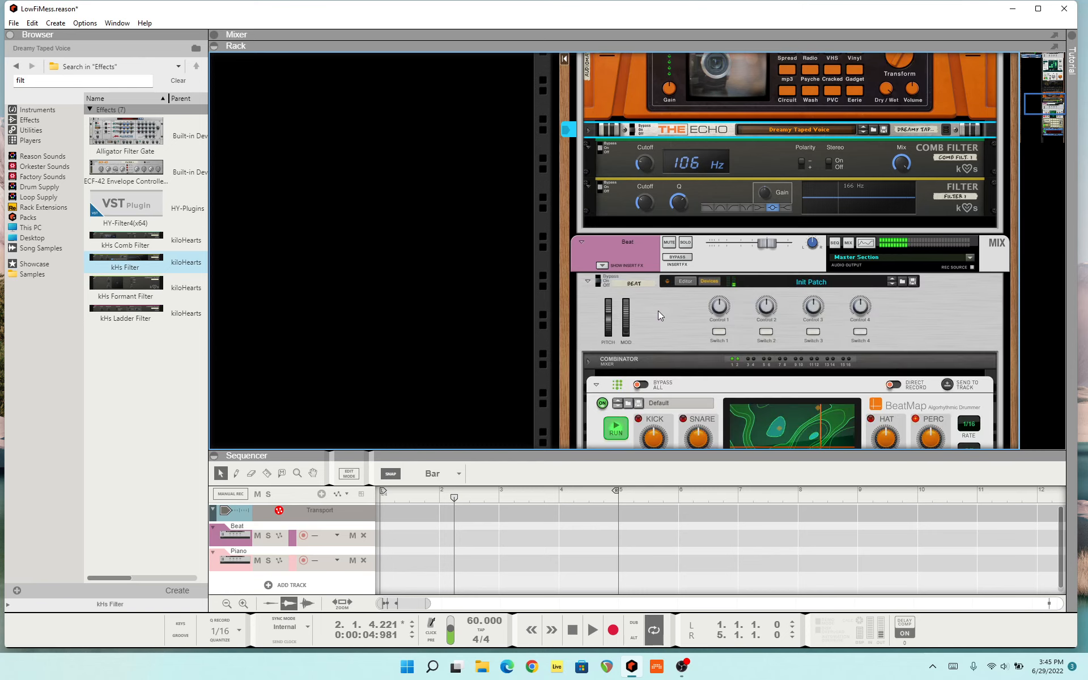
{"action": "scroll", "coordinate": [658, 311], "scroll_direction": "up", "scroll_amount": 2}
Examine the effects' cabling on the back of the rack, and review the Piano's players from the front
{"action": "key", "text": "Tab"}
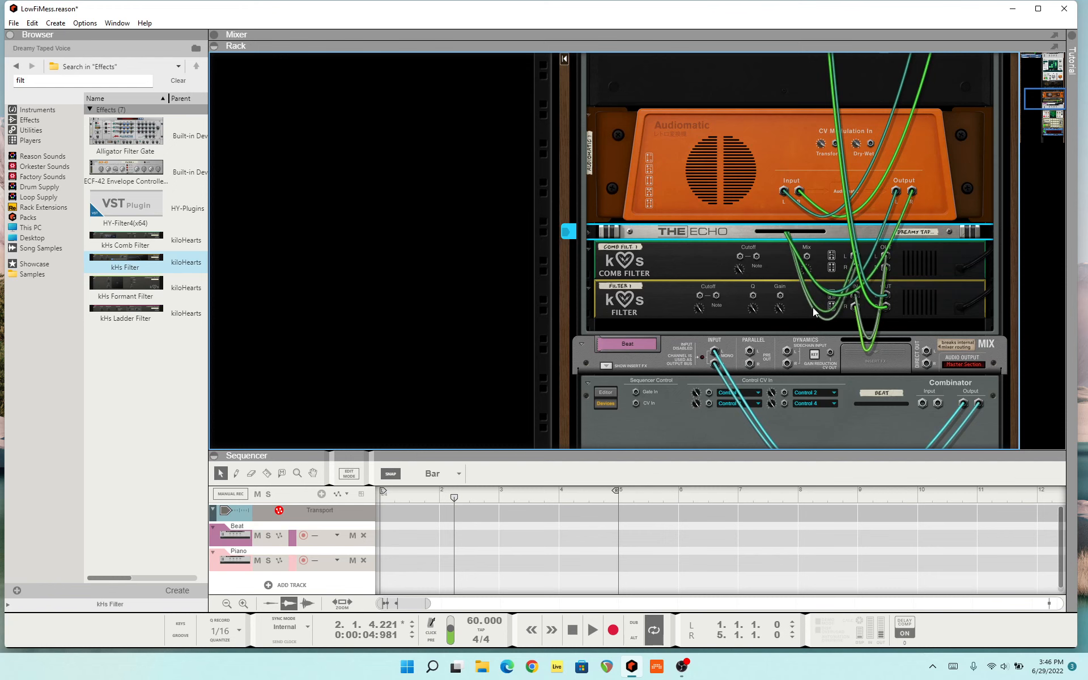
{"action": "key", "text": "Tab"}
{"action": "scroll", "coordinate": [813, 307], "scroll_direction": "up", "scroll_amount": 5}
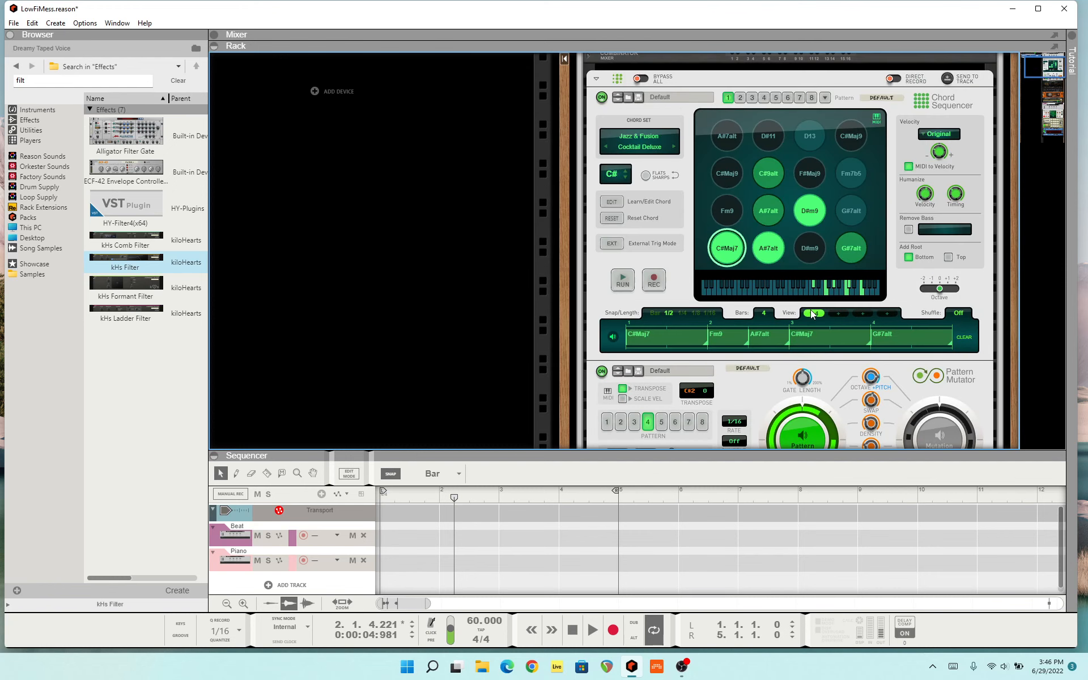
{"action": "scroll", "coordinate": [811, 314], "scroll_direction": "up", "scroll_amount": 2}
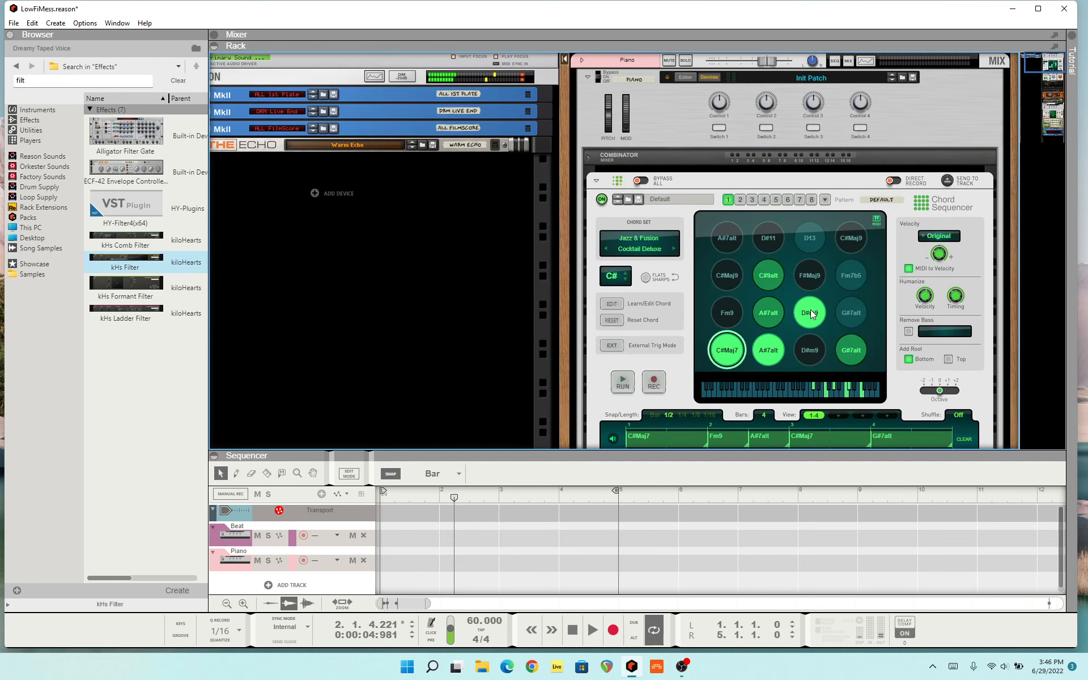
{"action": "scroll", "coordinate": [810, 309], "scroll_direction": "down", "scroll_amount": 6}
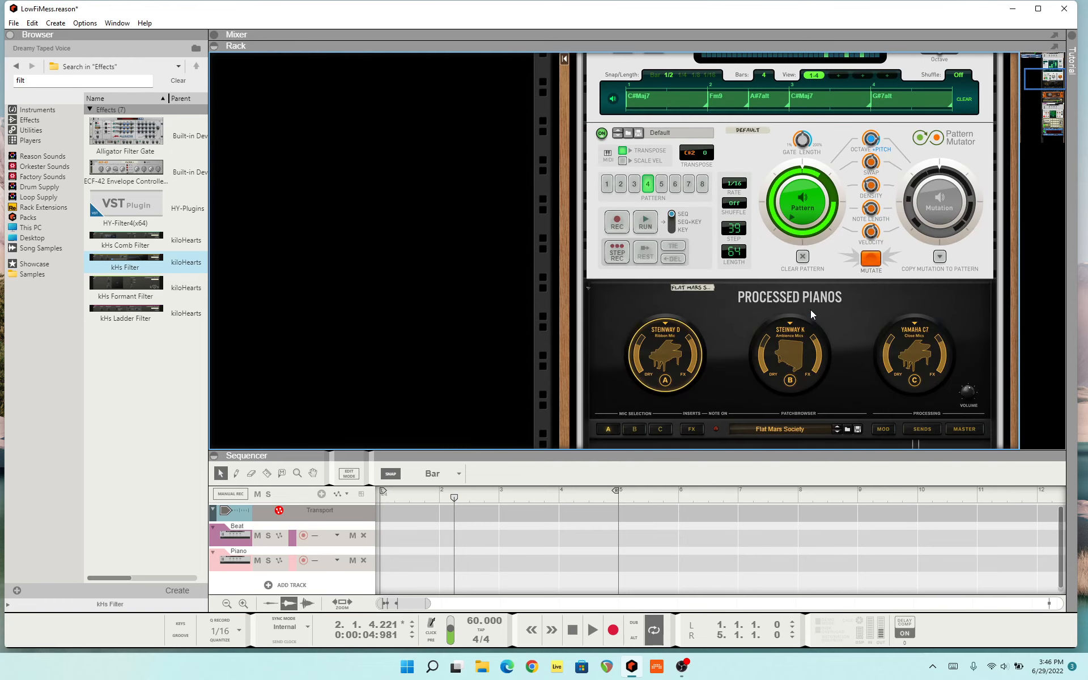
{"action": "scroll", "coordinate": [811, 309], "scroll_direction": "down", "scroll_amount": 1}
{"action": "scroll", "coordinate": [810, 310], "scroll_direction": "up", "scroll_amount": 7}
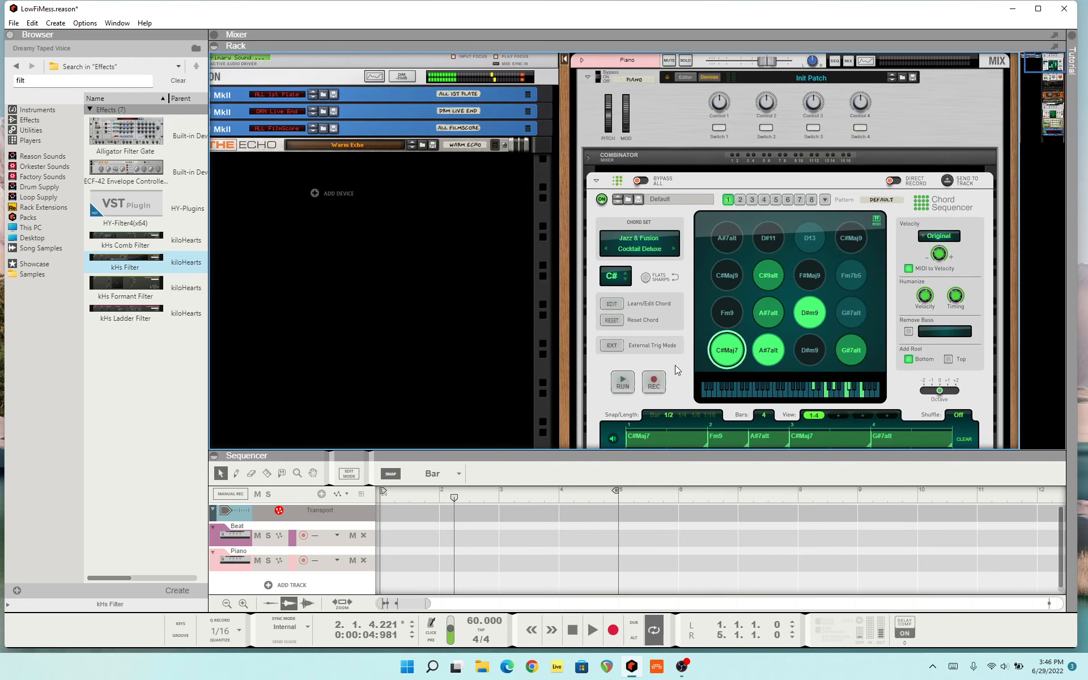
Run the Chord Sequencer and switch the Pattern Mutator device off in the Piano Combinator
{"action": "left_click", "coordinate": [622, 381]}
{"action": "scroll", "coordinate": [622, 363], "scroll_direction": "down", "scroll_amount": 3}
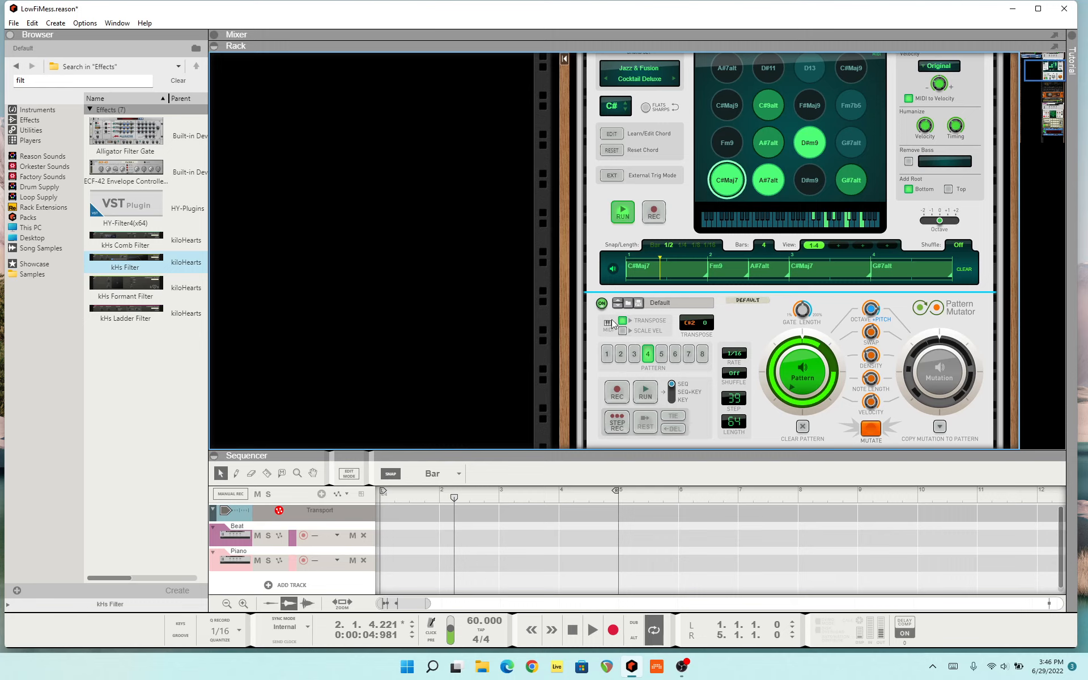
{"action": "left_click", "coordinate": [602, 303]}
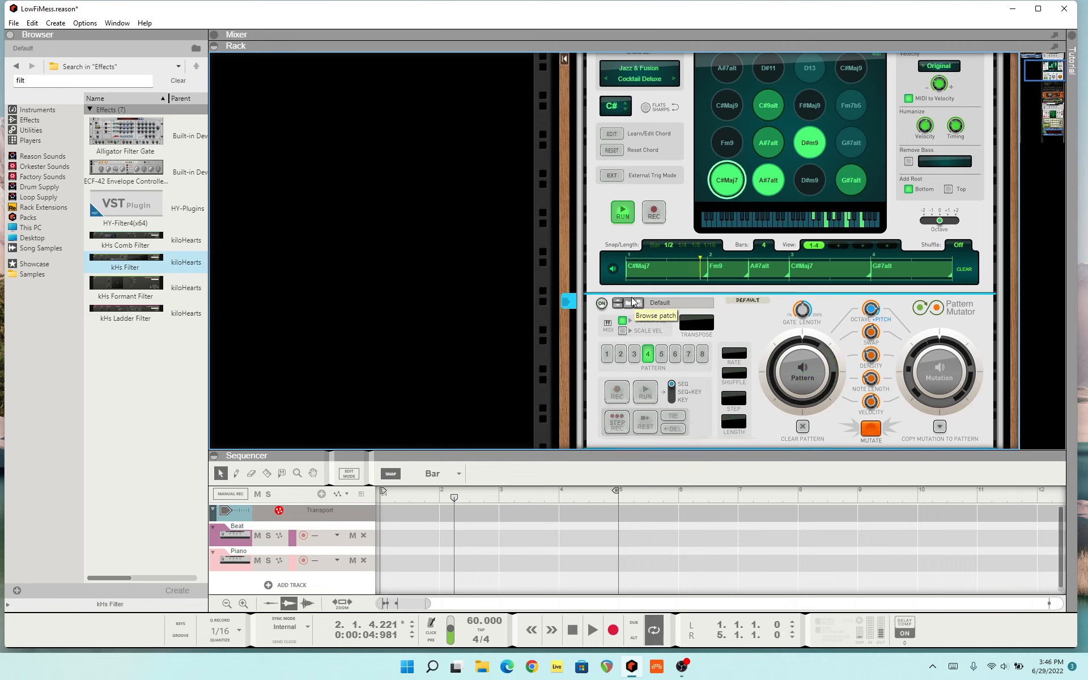
Stop the Chord Sequencer's pattern in the Piano Combinator, and return the song position to the start
{"action": "left_click", "coordinate": [808, 182]}
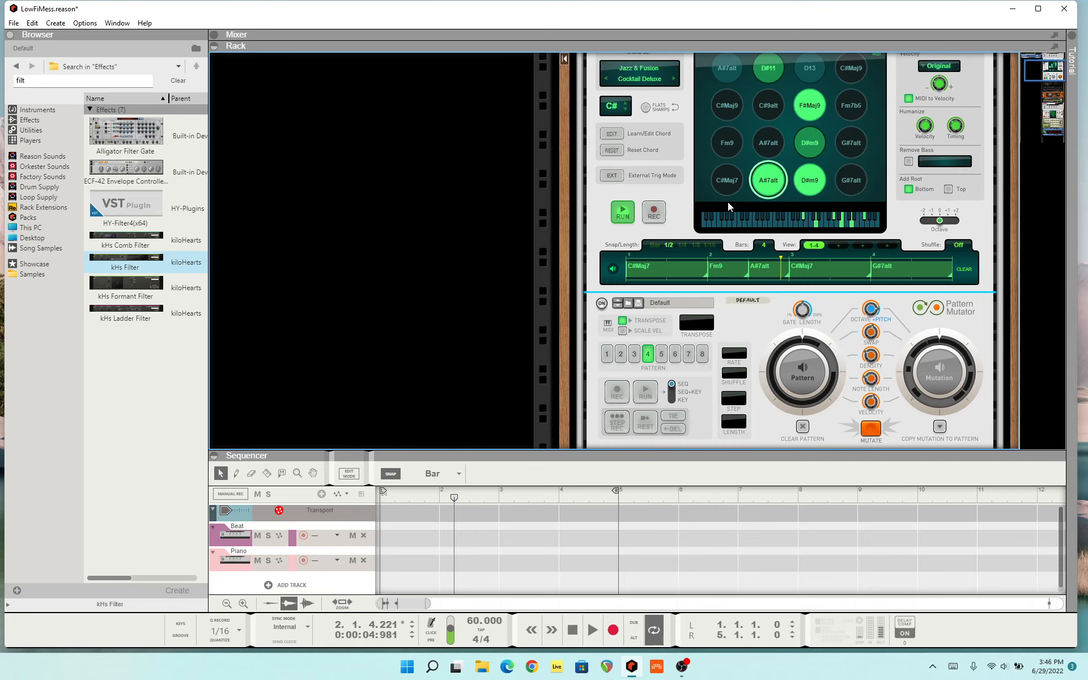
{"action": "left_click", "coordinate": [622, 212]}
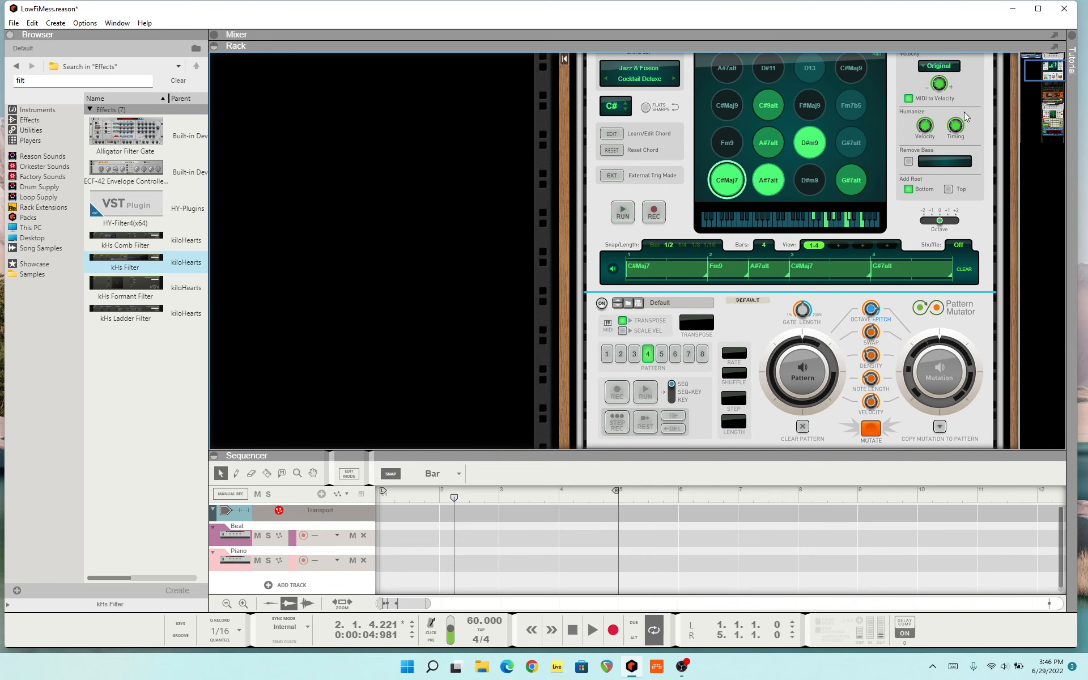
{"action": "scroll", "coordinate": [964, 112], "scroll_direction": "up", "scroll_amount": 3}
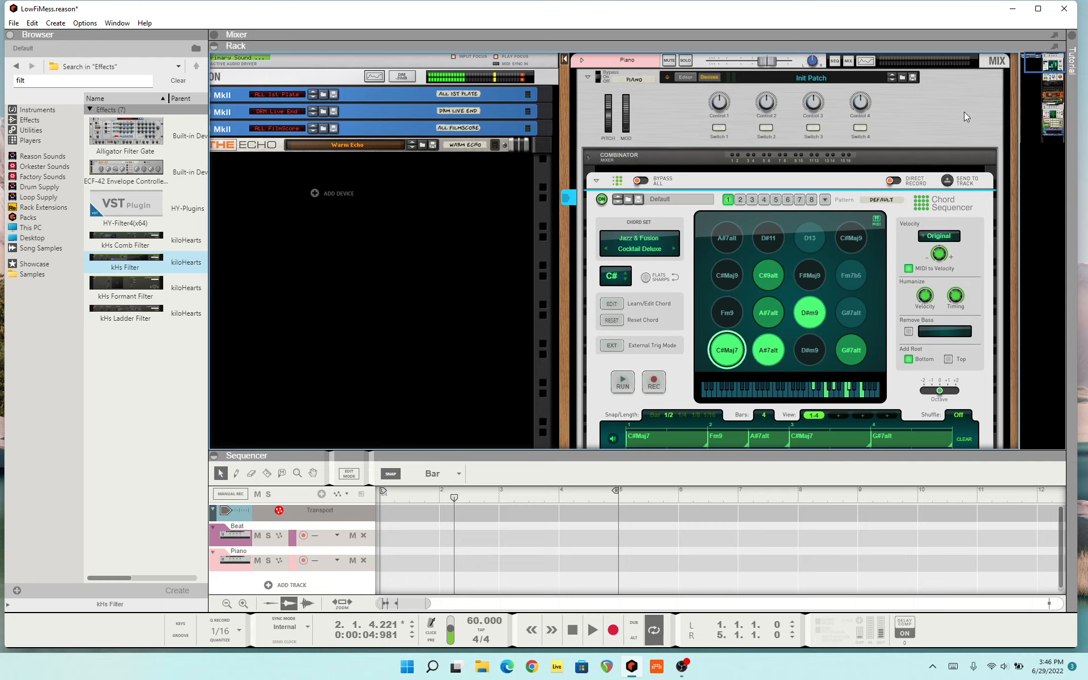
{"action": "scroll", "coordinate": [665, 342], "scroll_direction": "down", "scroll_amount": 10}
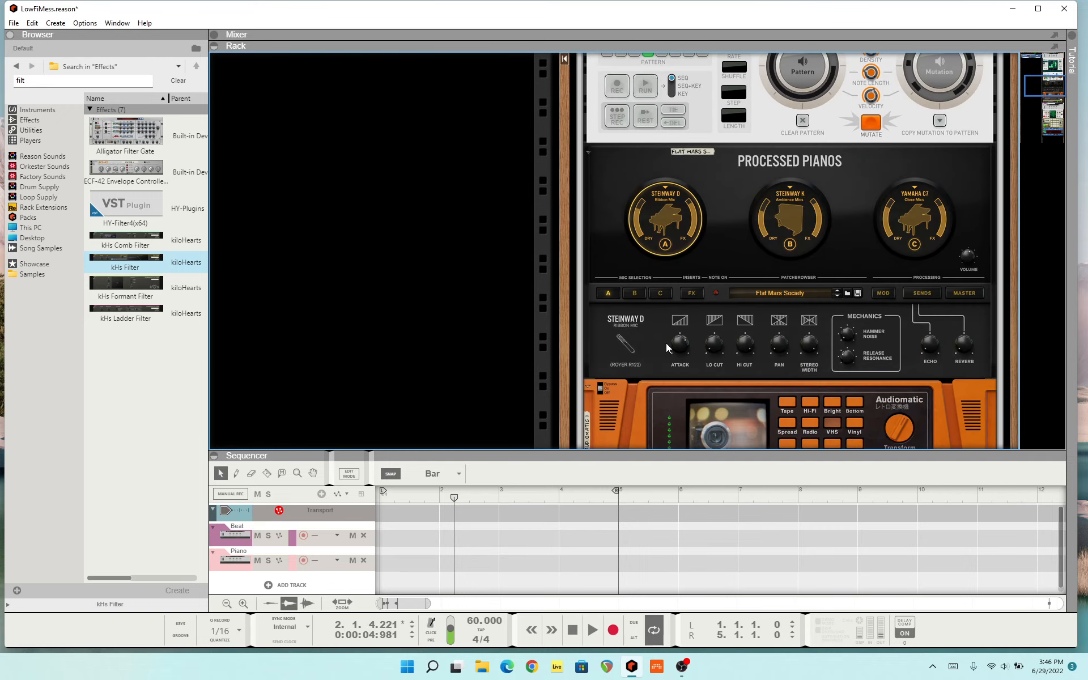
{"action": "scroll", "coordinate": [801, 155], "scroll_direction": "up", "scroll_amount": 10}
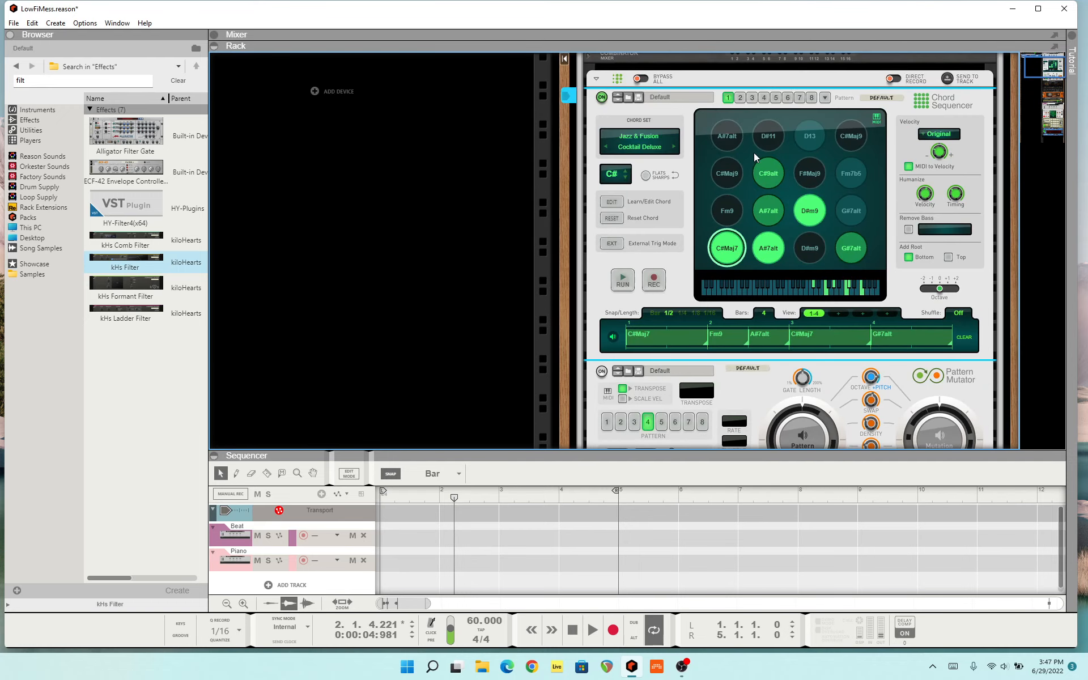
{"action": "left_click", "coordinate": [572, 629]}
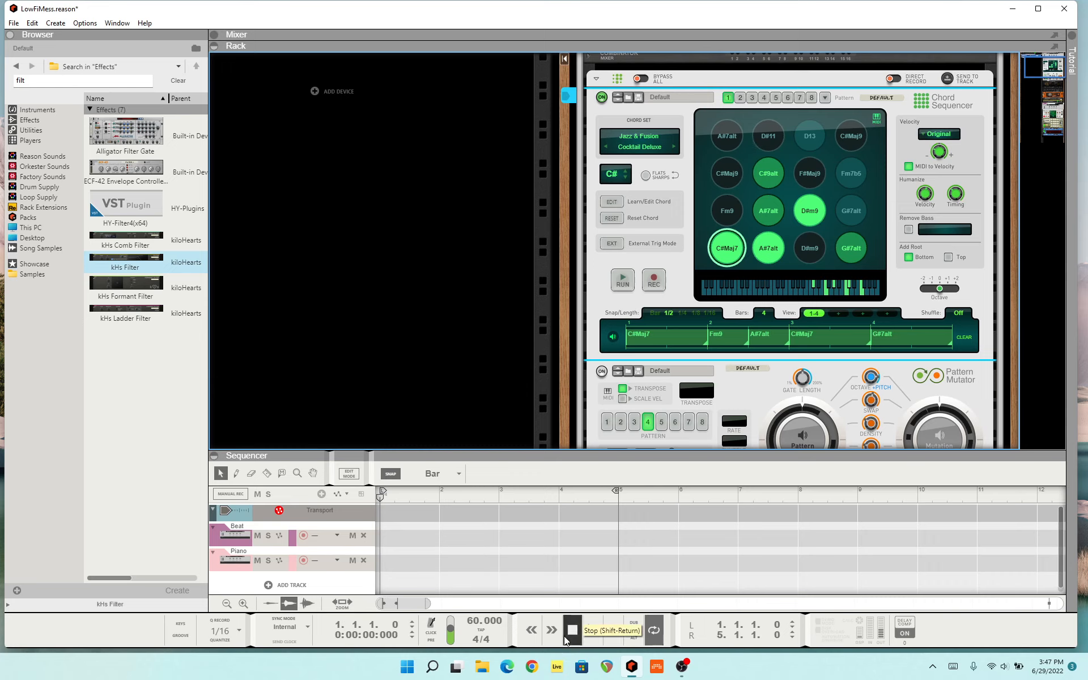
Look over the Piano Combinator's devices from the Chord Sequencer down to Processed Pianos
{"action": "scroll", "coordinate": [610, 306], "scroll_direction": "down", "scroll_amount": 3}
{"action": "scroll", "coordinate": [618, 301], "scroll_direction": "up", "scroll_amount": 3}
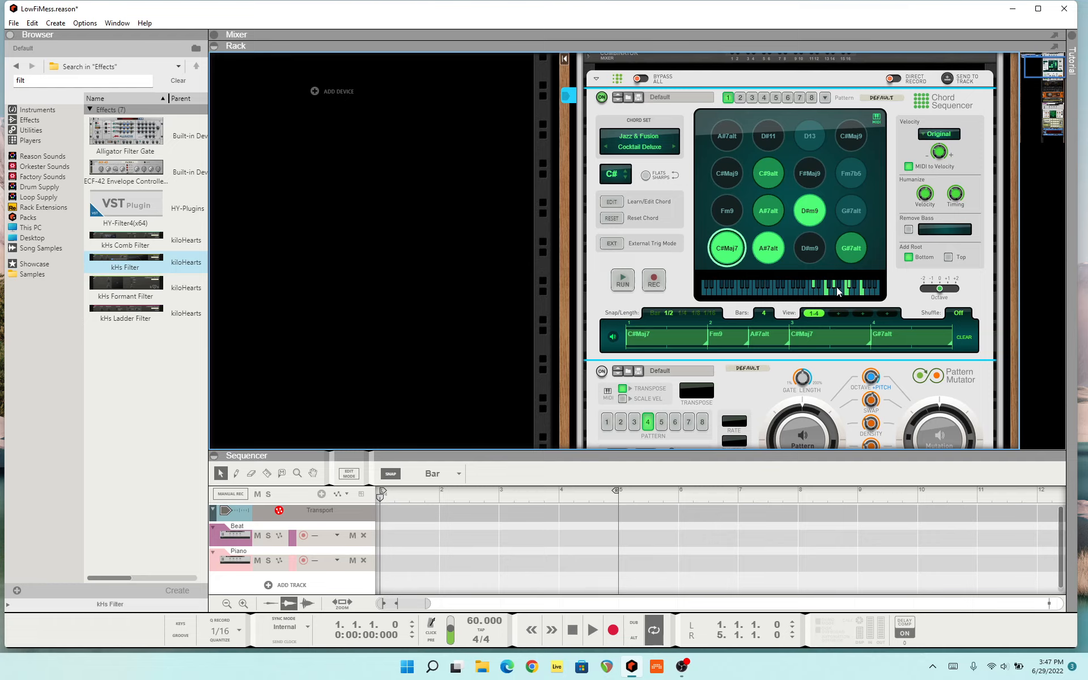
{"action": "scroll", "coordinate": [826, 264], "scroll_direction": "down", "scroll_amount": 10}
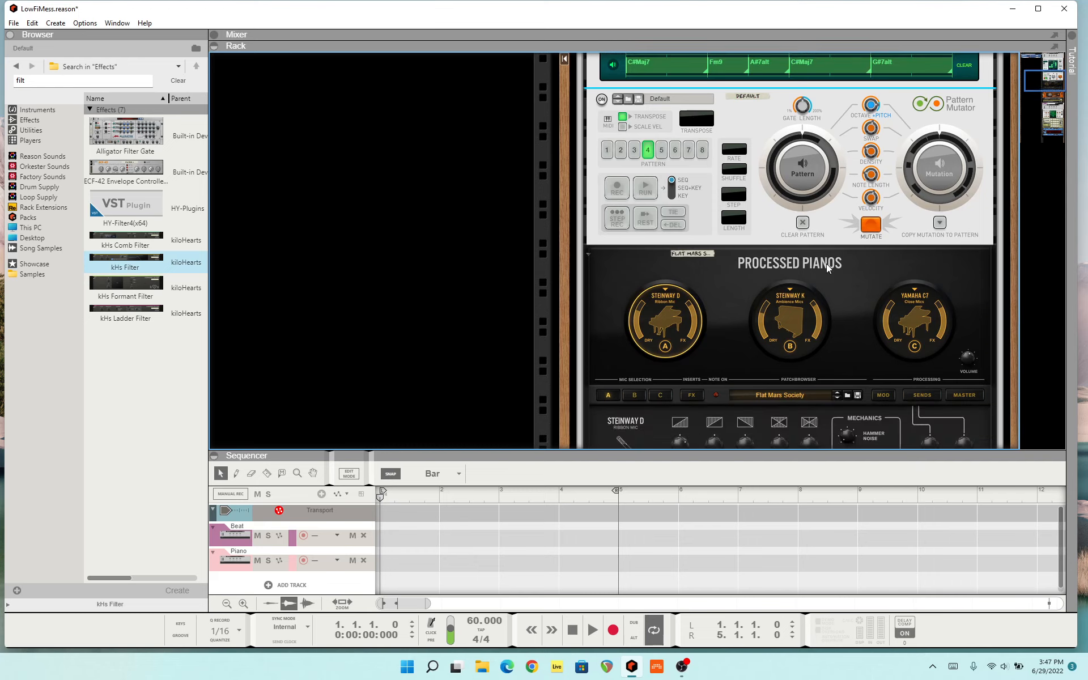
{"action": "scroll", "coordinate": [826, 263], "scroll_direction": "up", "scroll_amount": 5}
{"action": "scroll", "coordinate": [827, 264], "scroll_direction": "up", "scroll_amount": 5}
{"action": "scroll", "coordinate": [826, 264], "scroll_direction": "down", "scroll_amount": 8}
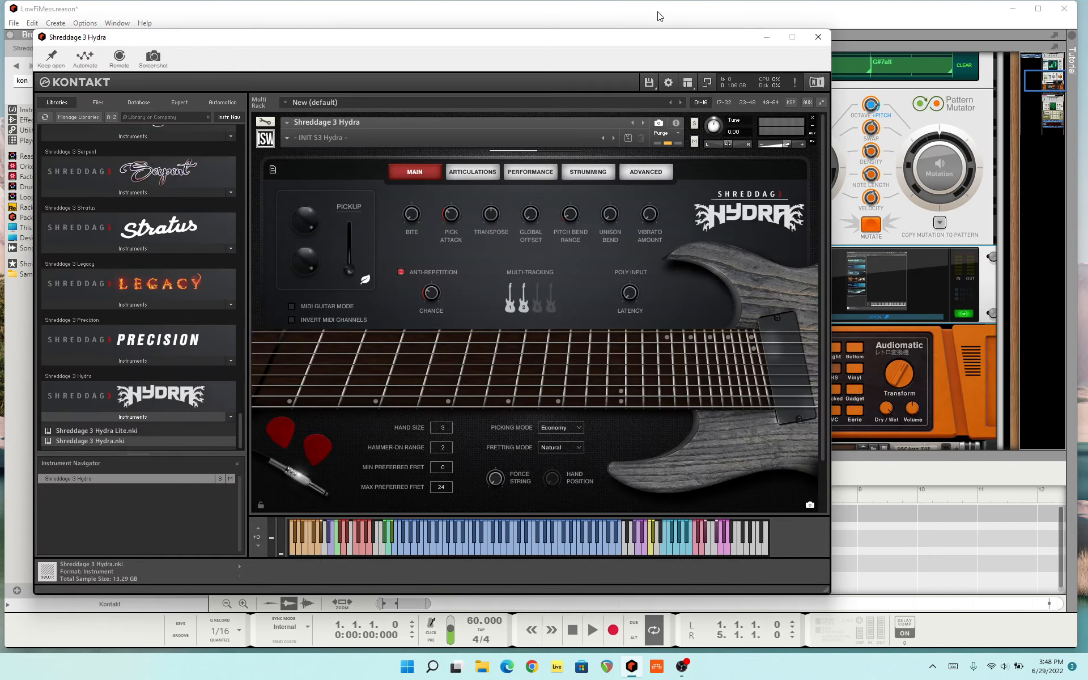
Move the Shreddage 3 Hydra window away from the rack, and audition the A#7alt and C#Maj7 chords in the Chord Sequencer
{"action": "left_click_drag", "start_coordinate": [651, 37], "coordinate": [805, 468]}
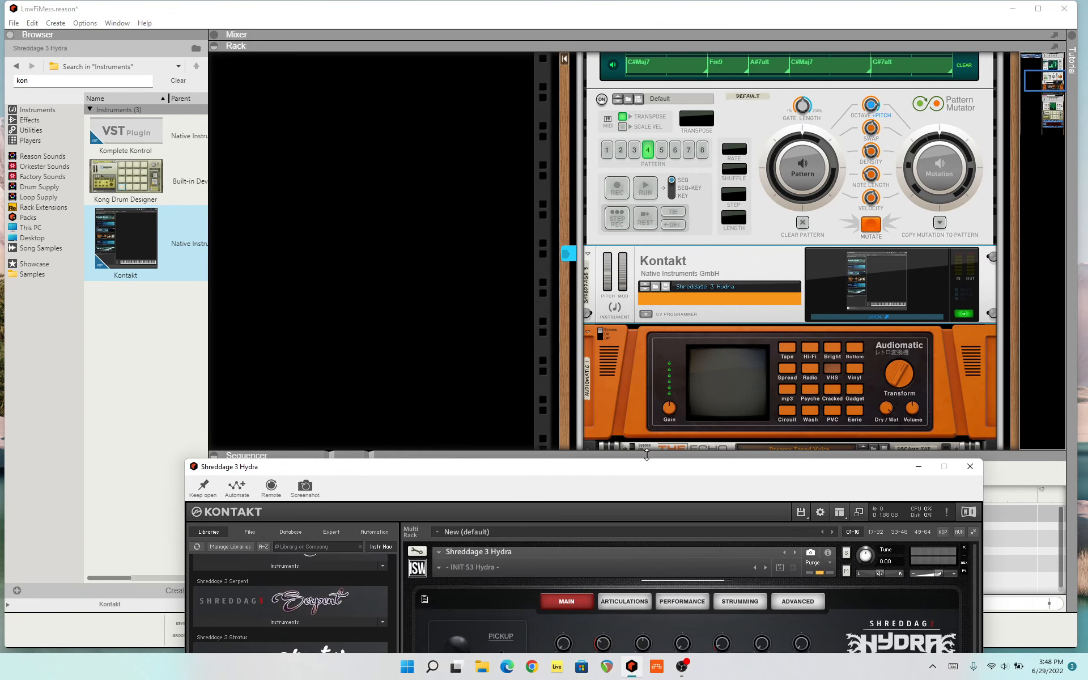
{"action": "left_click_drag", "start_coordinate": [648, 469], "coordinate": [605, 165]}
{"action": "scroll", "coordinate": [963, 162], "scroll_direction": "up", "scroll_amount": 3}
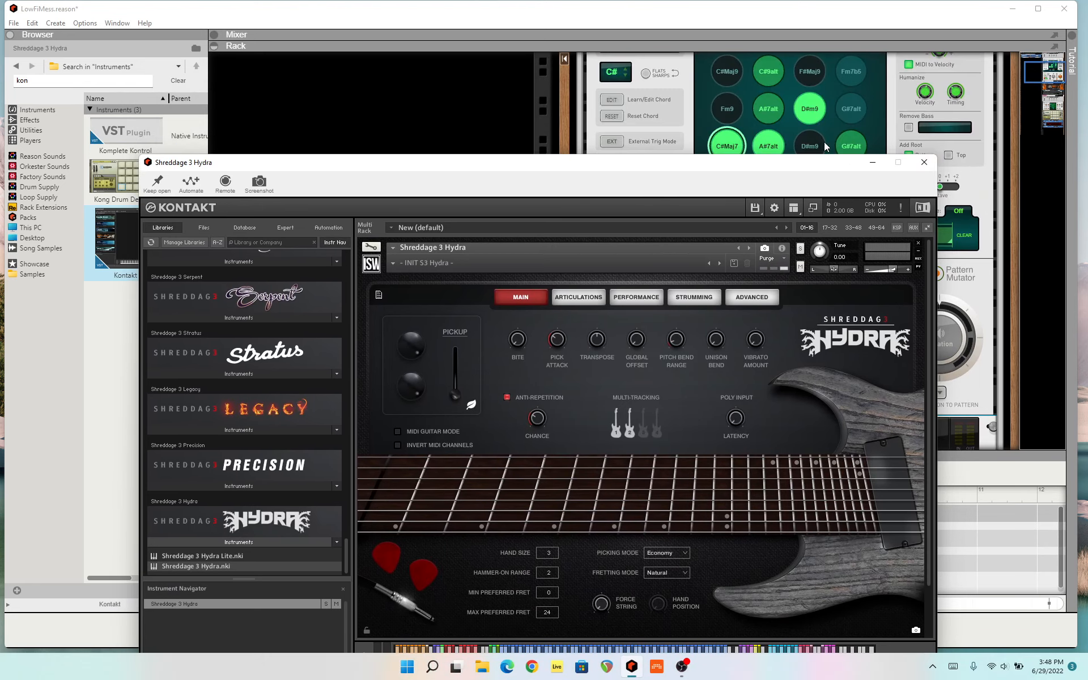
{"action": "left_click", "coordinate": [770, 148]}
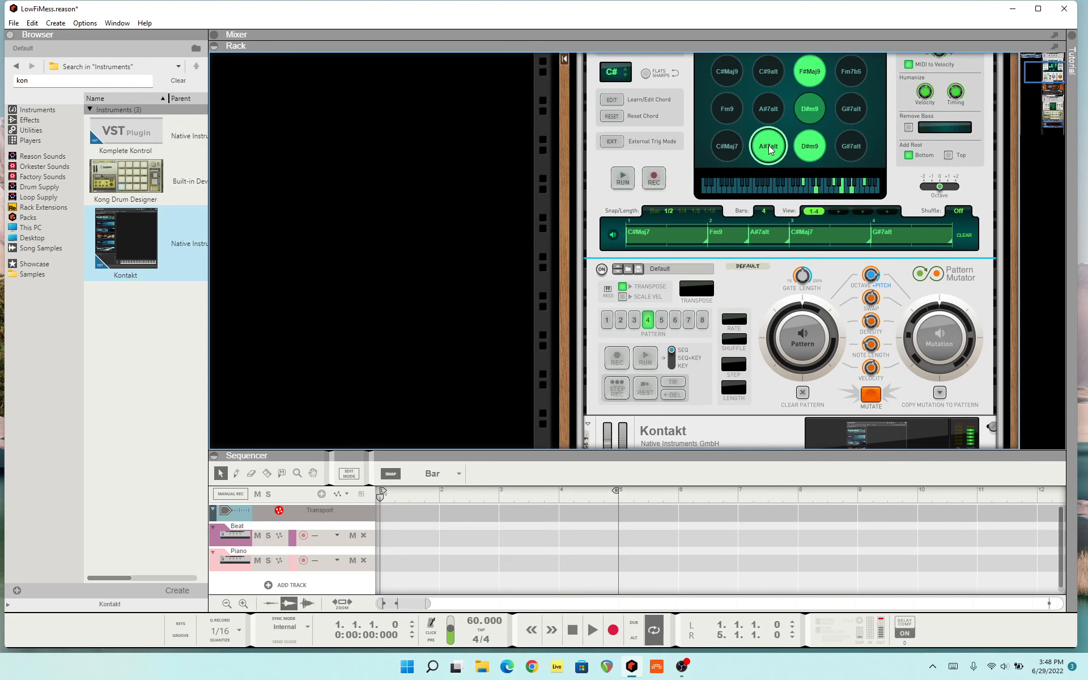
{"action": "left_click", "coordinate": [730, 149]}
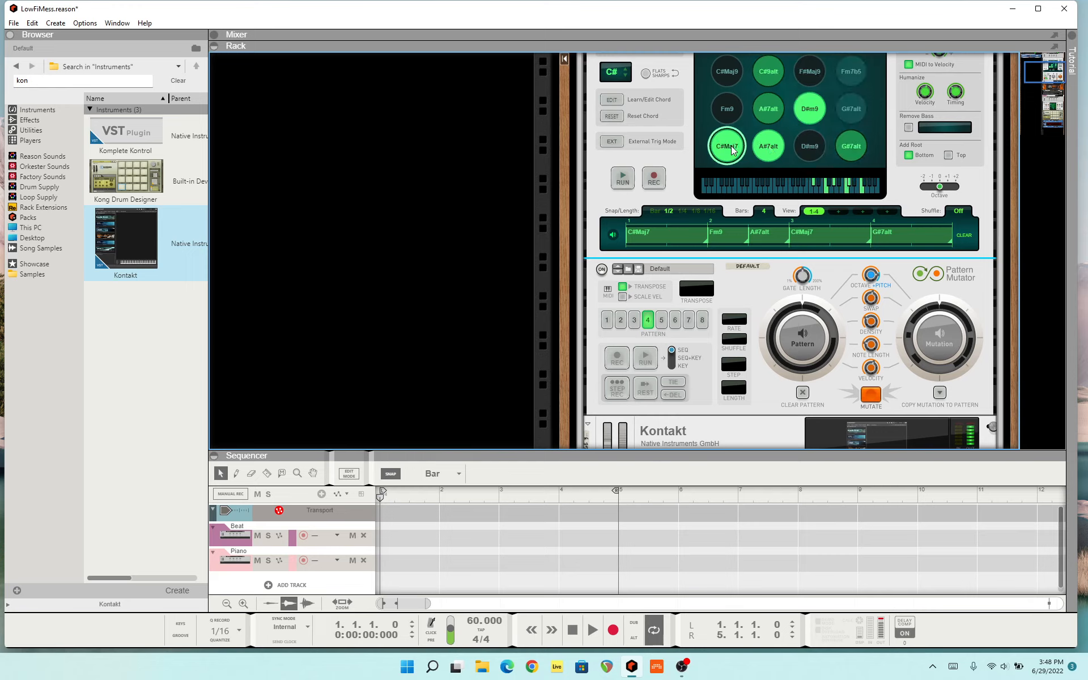
{"action": "left_click", "coordinate": [763, 118]}
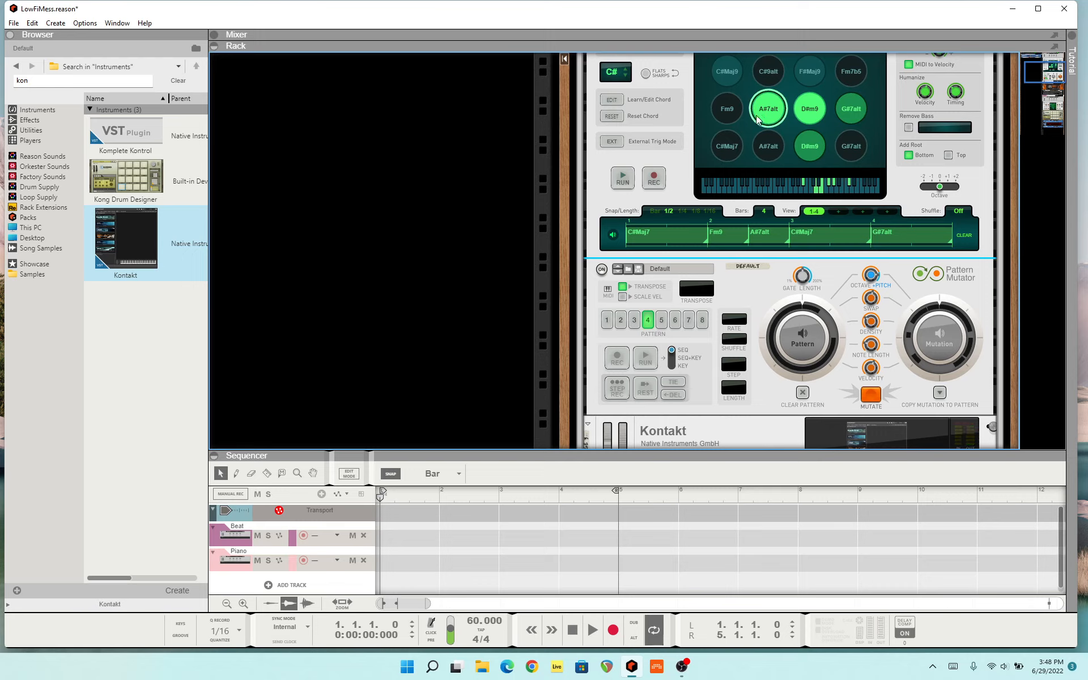
{"action": "scroll", "coordinate": [780, 166], "scroll_direction": "up", "scroll_amount": 3}
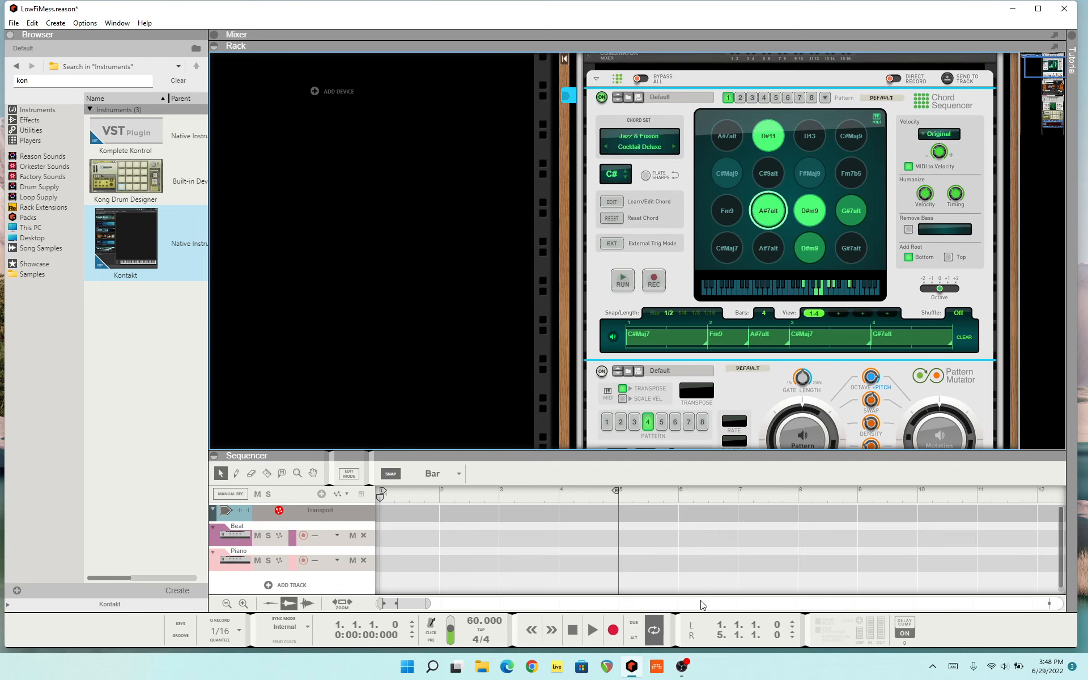
Switch to OBS to check the audio mixer levels, and minimize it to return to Reason
{"action": "left_click", "coordinate": [681, 666]}
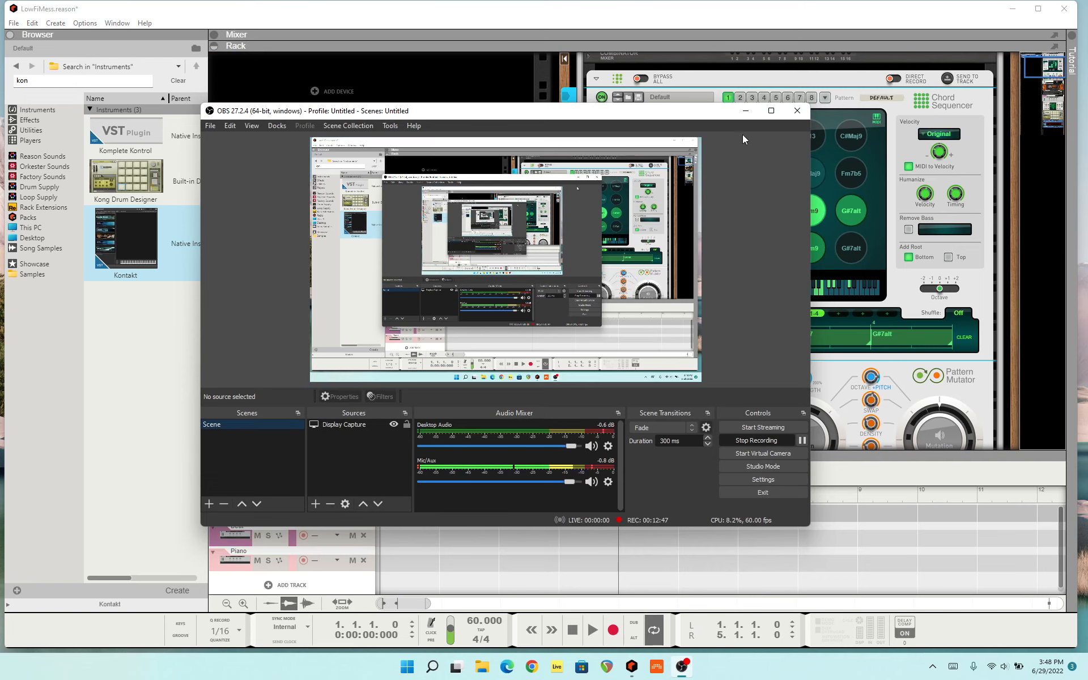
{"action": "left_click", "coordinate": [745, 111]}
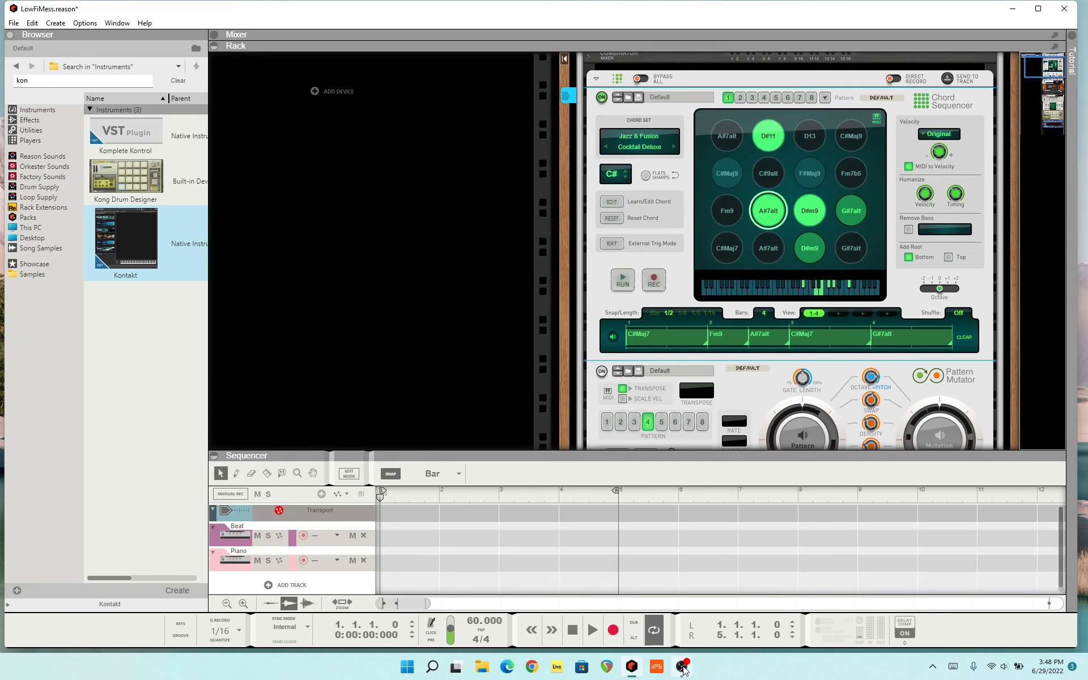
Open Kontakt's Shreddage 3 Hydra, try the Hydra Bassium (Reach) snapshot, and load Hydra Hard Edged instead
{"action": "scroll", "coordinate": [748, 402], "scroll_direction": "down", "scroll_amount": 6}
{"action": "scroll", "coordinate": [746, 400], "scroll_direction": "down", "scroll_amount": 6}
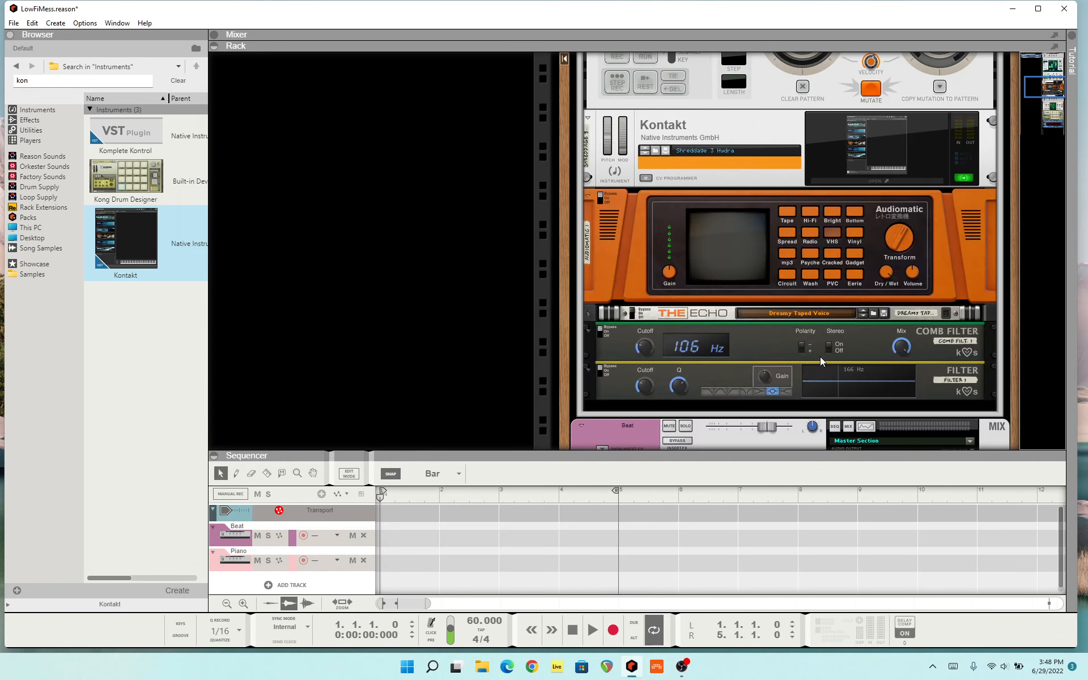
{"action": "scroll", "coordinate": [821, 356], "scroll_direction": "up", "scroll_amount": 5}
{"action": "left_click", "coordinate": [912, 348]}
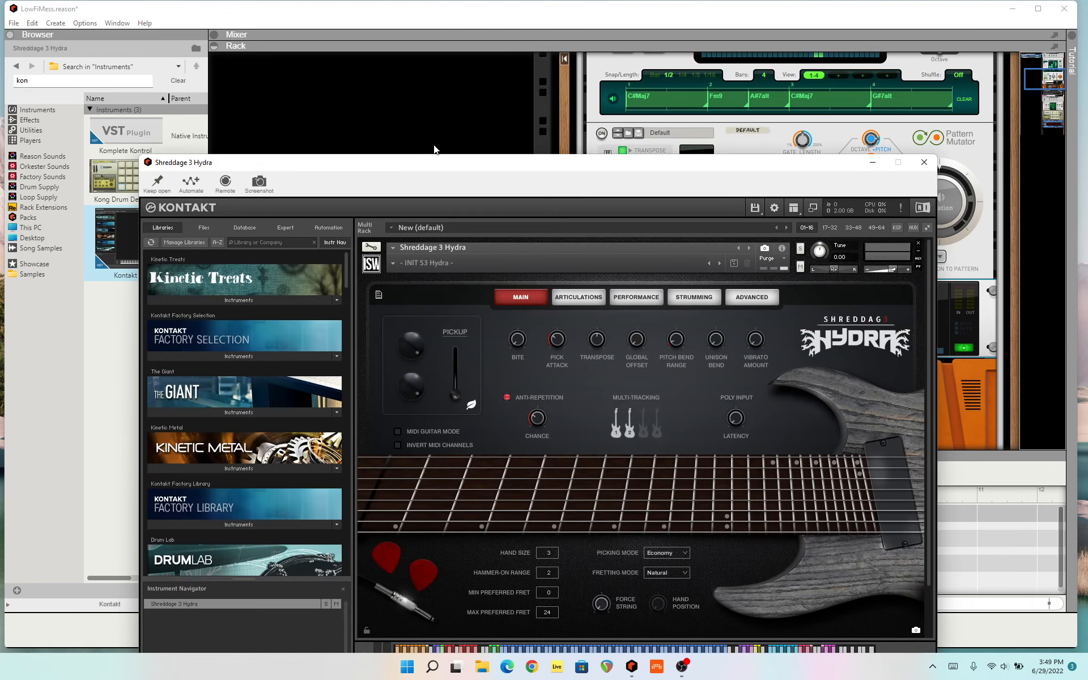
{"action": "left_click_drag", "start_coordinate": [420, 163], "coordinate": [280, 63]}
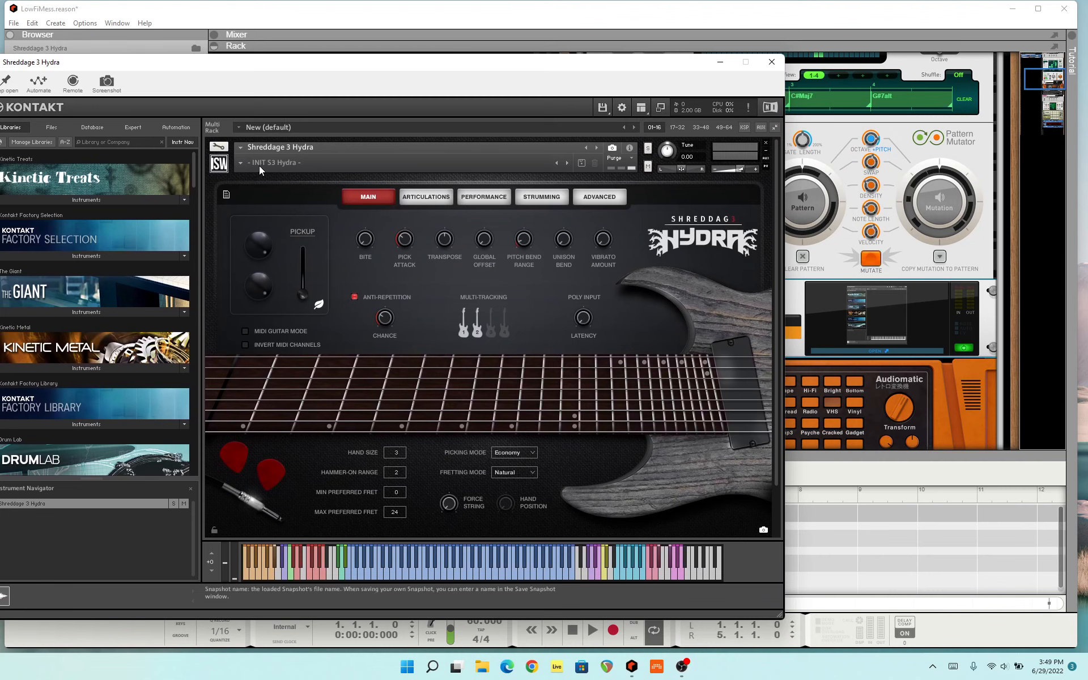
{"action": "left_click", "coordinate": [240, 163]}
{"action": "left_click", "coordinate": [280, 234]}
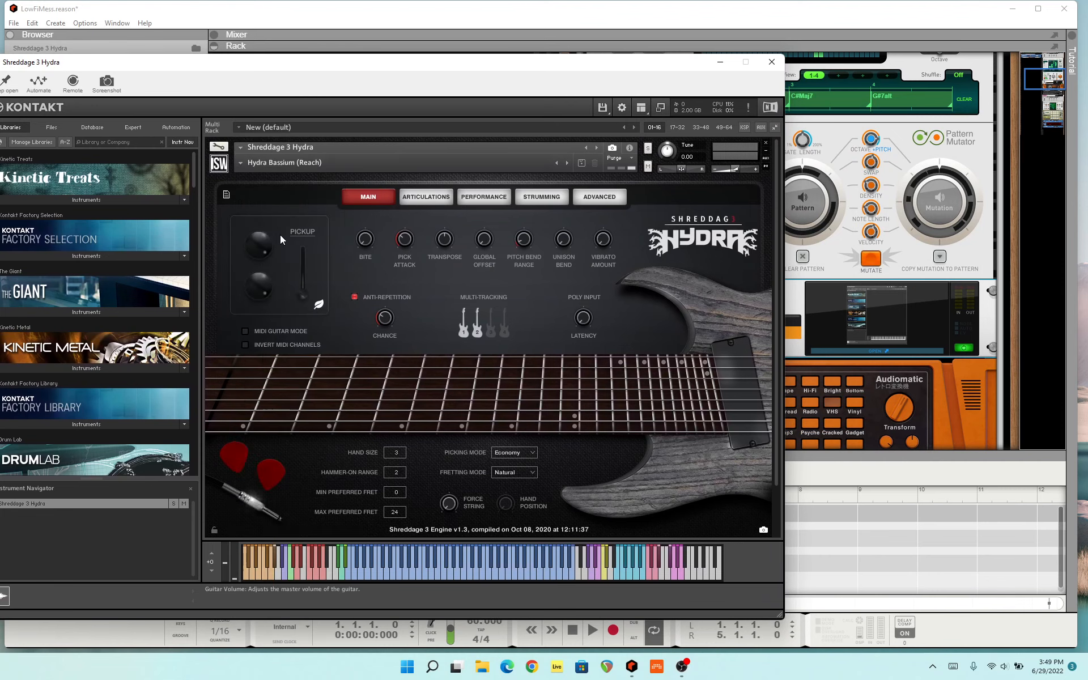
{"action": "left_click", "coordinate": [239, 162]}
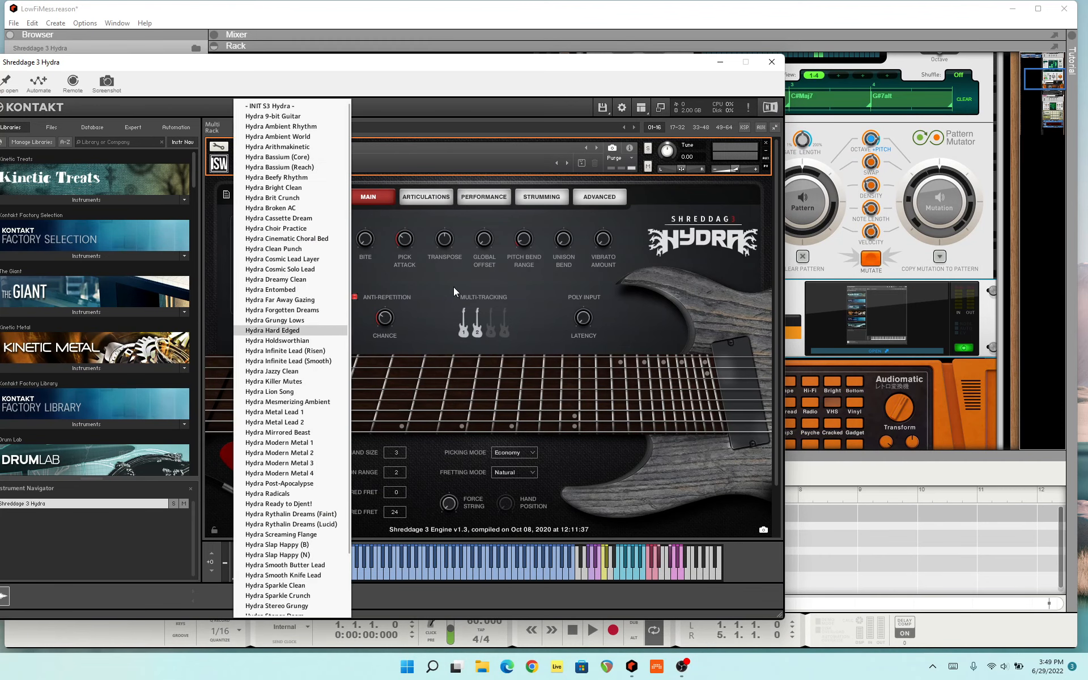
Move the Shreddage 3 Hydra window clear of the Chord Sequencer, and audition the A#7alt and D#m9 chords with the guitar sound
{"action": "left_click_drag", "start_coordinate": [668, 64], "coordinate": [516, 74]}
{"action": "scroll", "coordinate": [726, 175], "scroll_direction": "up", "scroll_amount": 5}
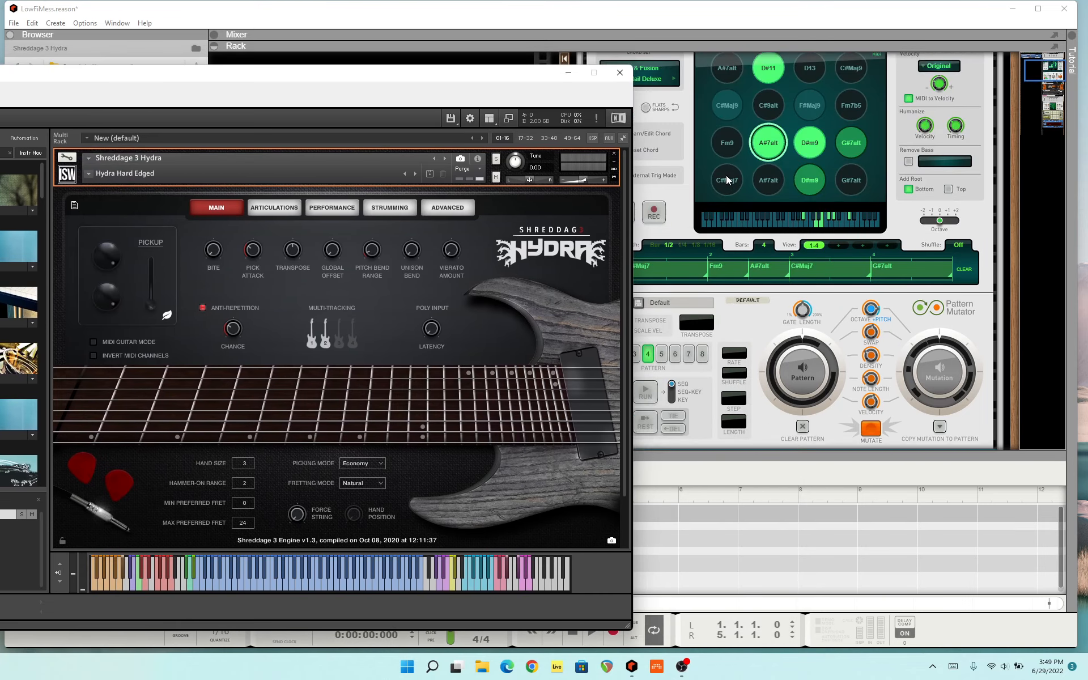
{"action": "left_click", "coordinate": [766, 181]}
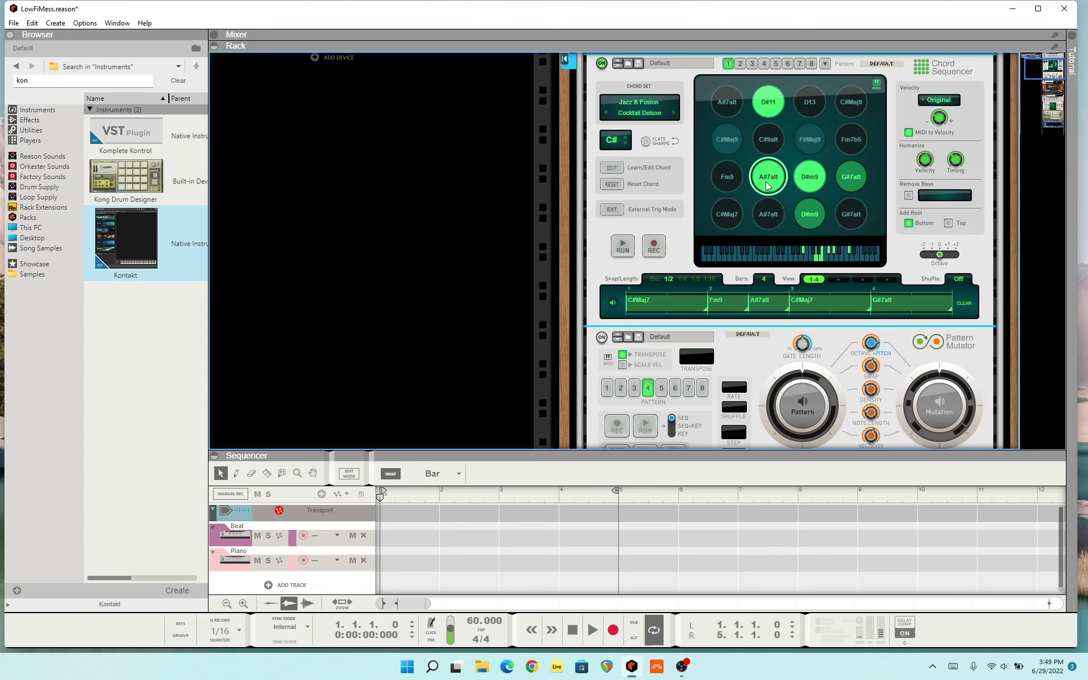
{"action": "left_click", "coordinate": [814, 180]}
{"action": "scroll", "coordinate": [814, 180], "scroll_direction": "down", "scroll_amount": 5}
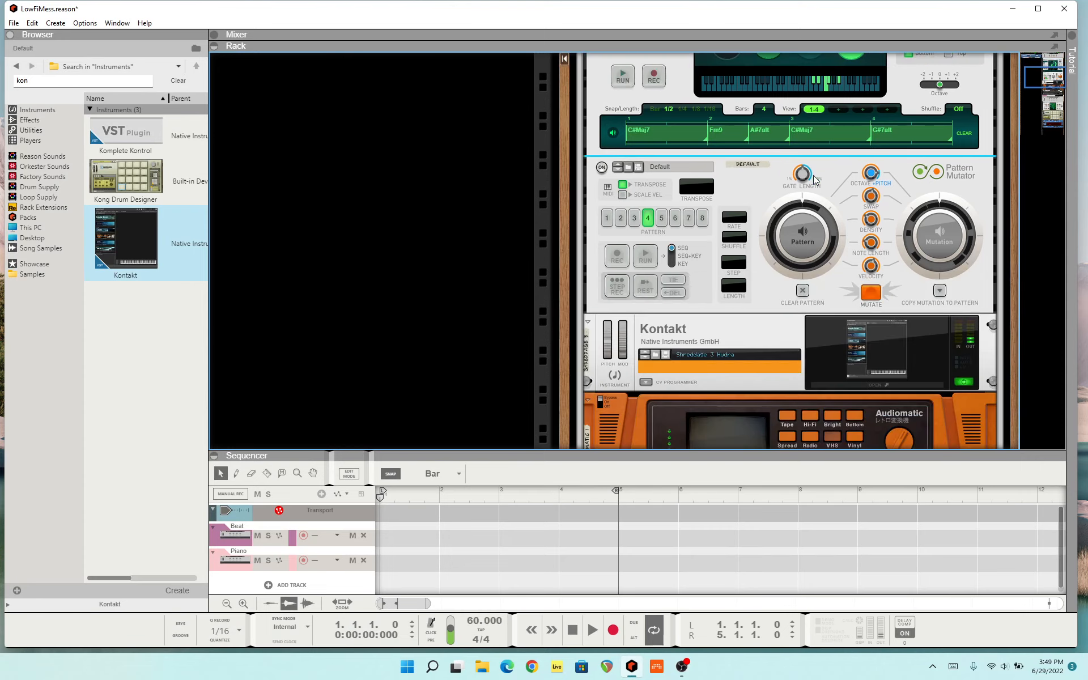
{"action": "scroll", "coordinate": [806, 105], "scroll_direction": "up", "scroll_amount": 5}
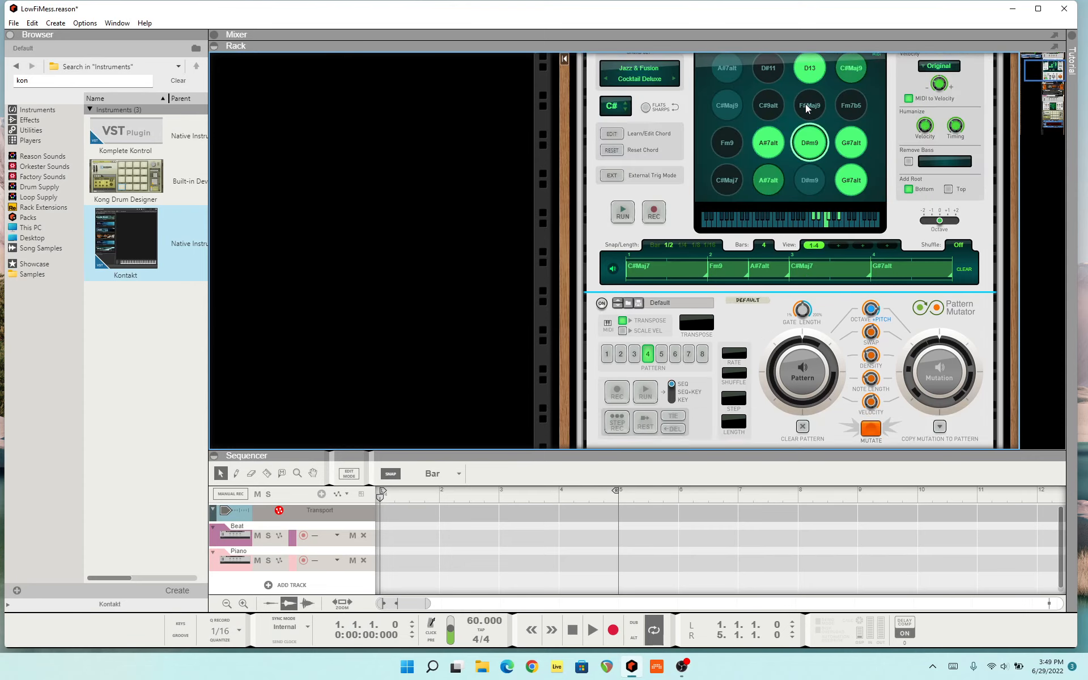
Run the Chord Sequencer, and open the Shreddage 3 Hydra window beside the rack to watch the chords on the fretboard
{"action": "left_click", "coordinate": [621, 281]}
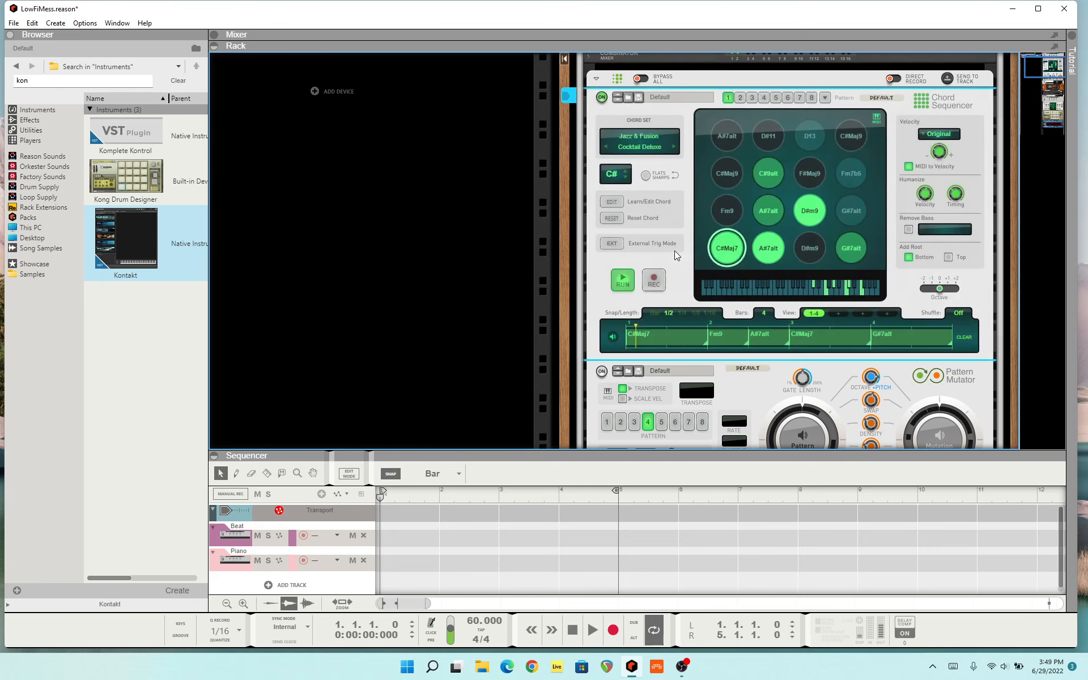
{"action": "scroll", "coordinate": [674, 250], "scroll_direction": "down", "scroll_amount": 4}
{"action": "scroll", "coordinate": [747, 339], "scroll_direction": "down", "scroll_amount": 3}
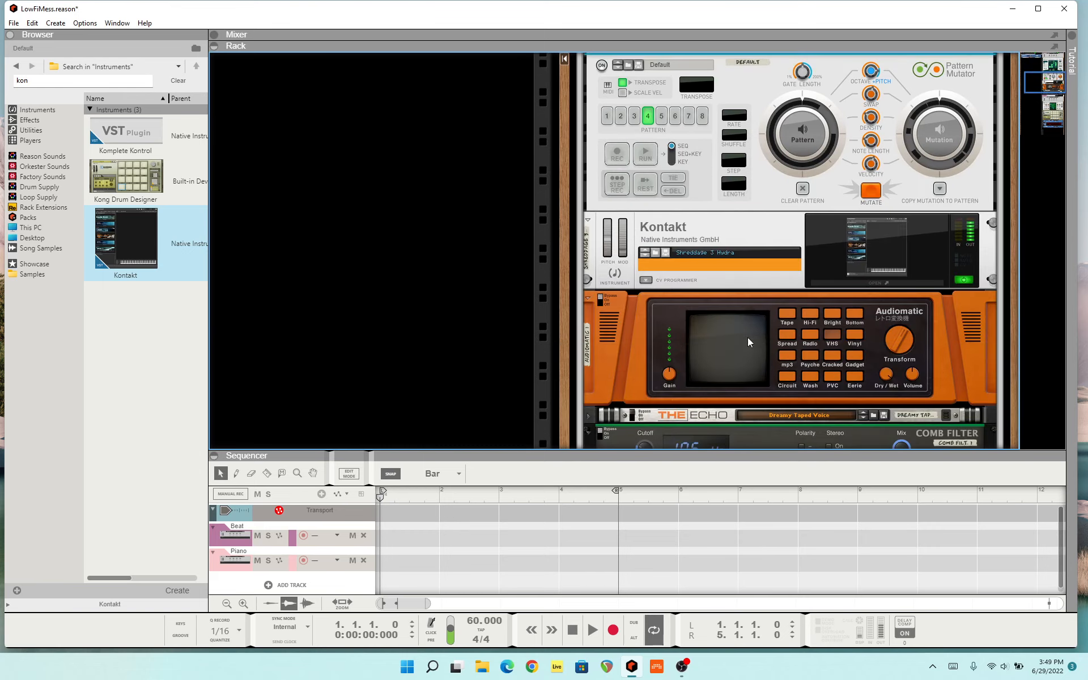
{"action": "left_click", "coordinate": [861, 285]}
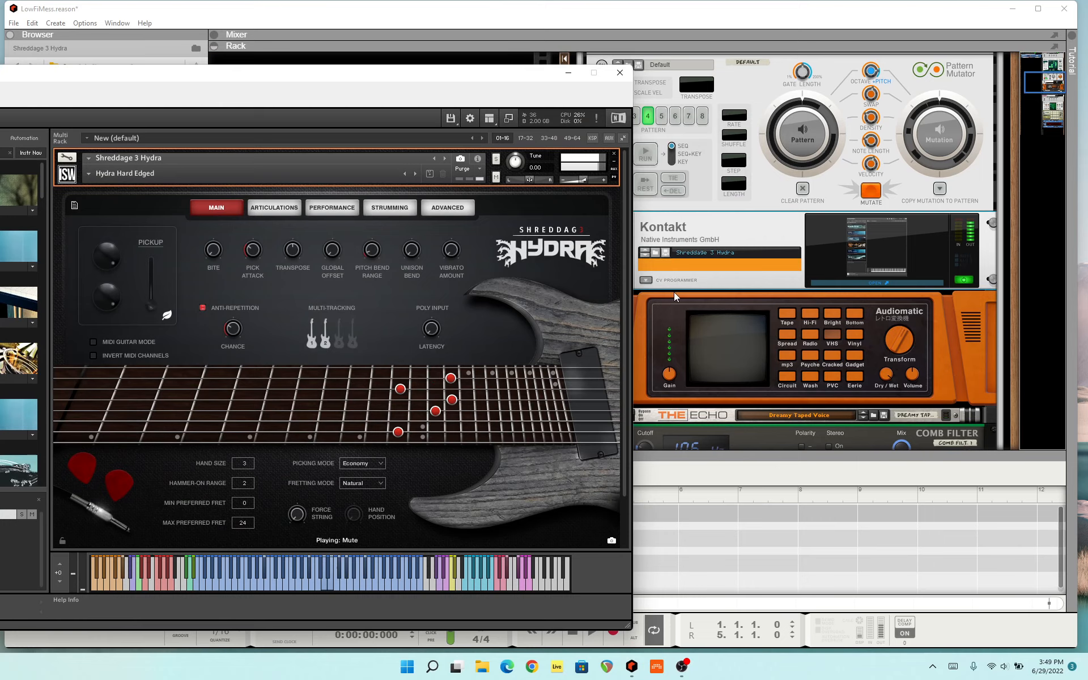
{"action": "left_click_drag", "start_coordinate": [532, 80], "coordinate": [444, 67]}
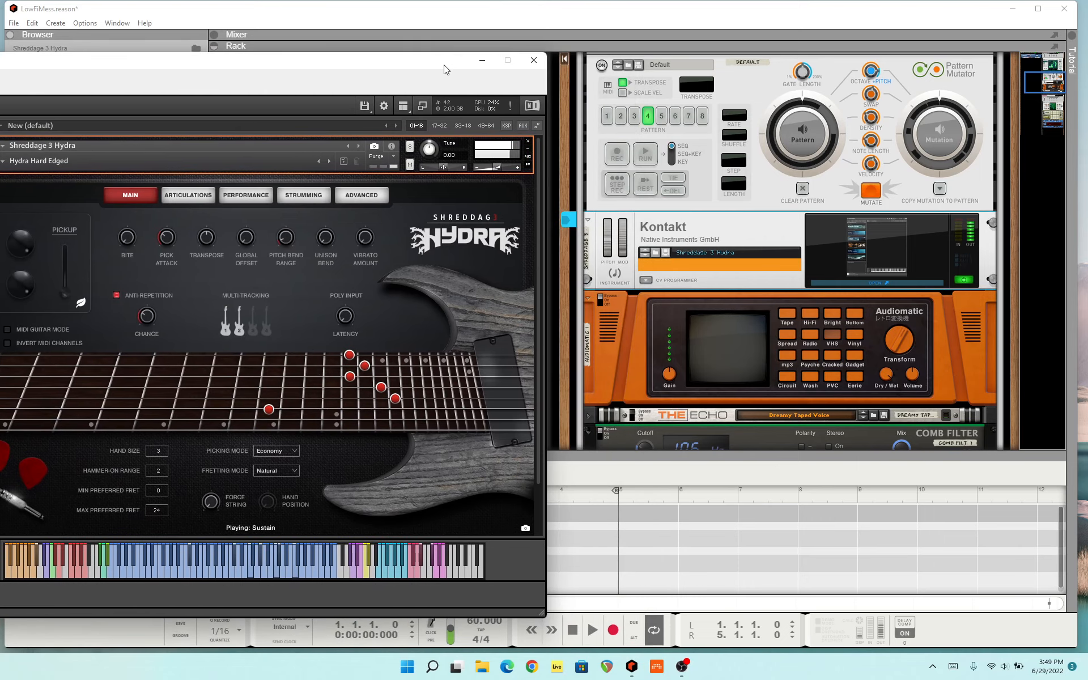
{"action": "scroll", "coordinate": [664, 257], "scroll_direction": "down", "scroll_amount": 3}
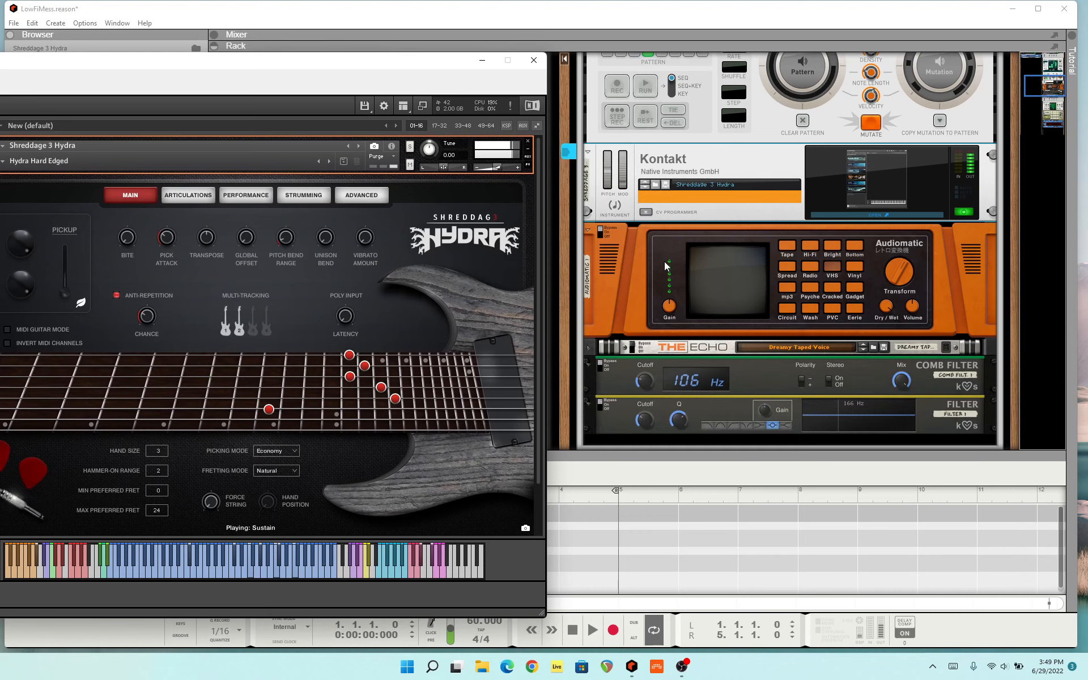
{"action": "scroll", "coordinate": [664, 262], "scroll_direction": "down", "scroll_amount": 10}
{"action": "scroll", "coordinate": [664, 263], "scroll_direction": "up", "scroll_amount": 14}
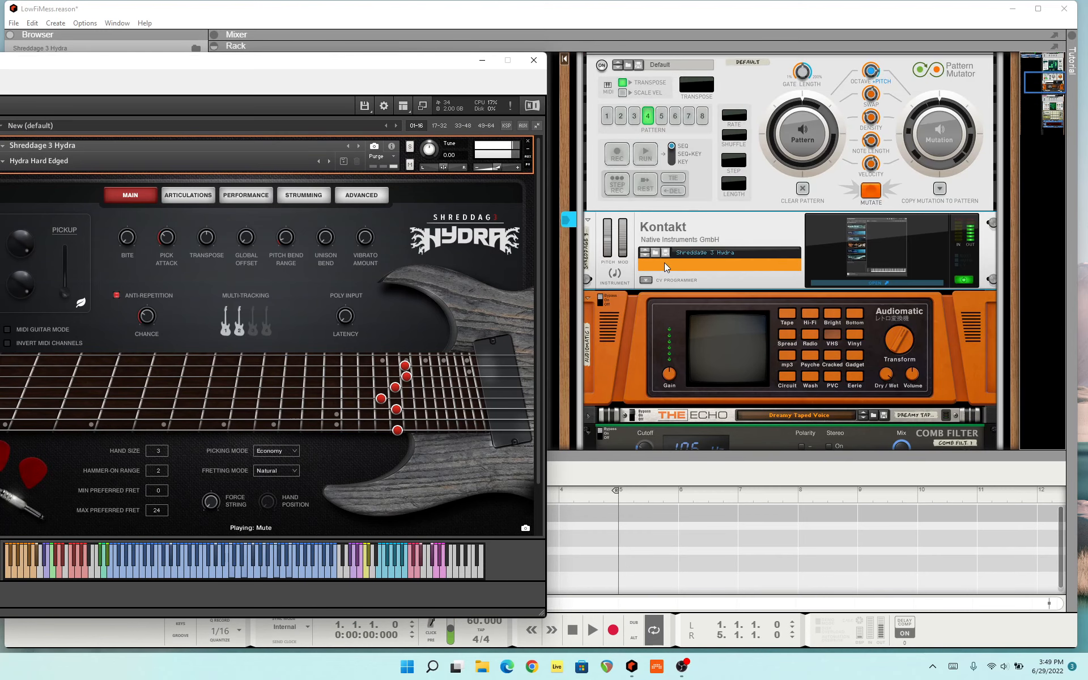
Try switching Audiomatic on for the guitar, and look over the effects beneath it while the chords play
{"action": "left_click", "coordinate": [599, 298]}
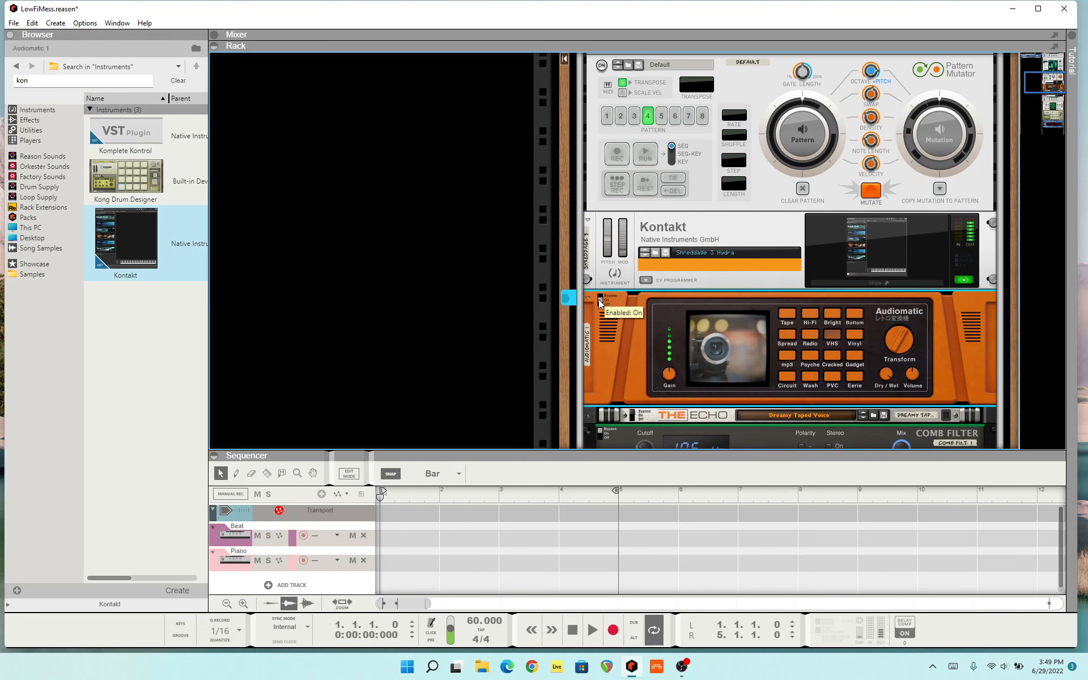
{"action": "scroll", "coordinate": [665, 292], "scroll_direction": "down", "scroll_amount": 3}
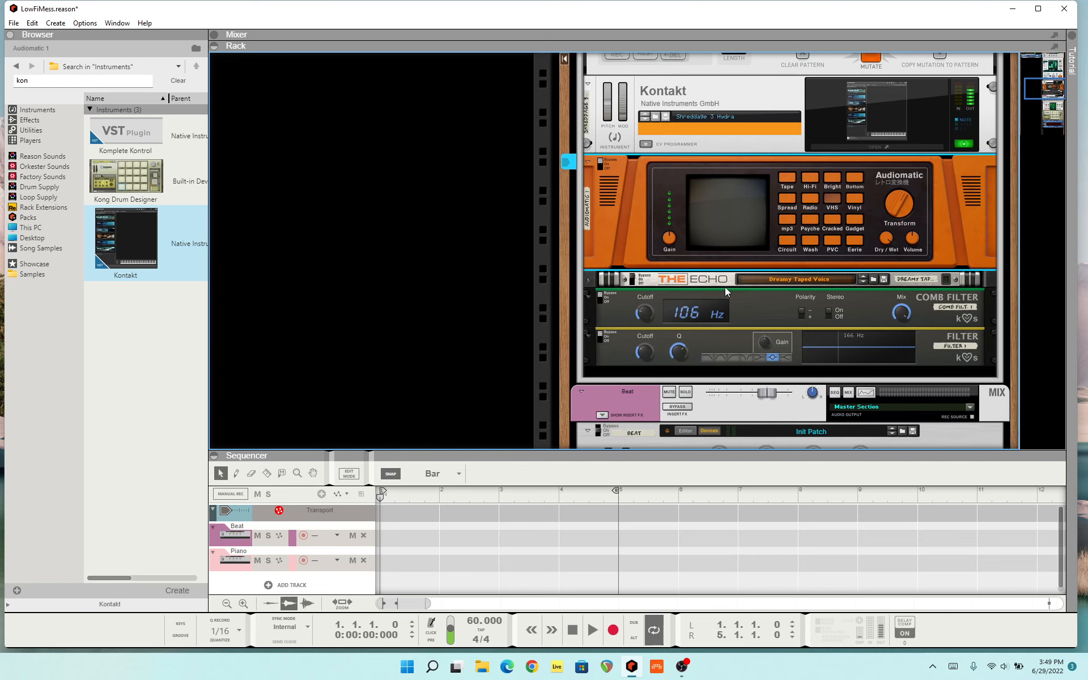
{"action": "scroll", "coordinate": [725, 287], "scroll_direction": "down", "scroll_amount": 1}
{"action": "scroll", "coordinate": [725, 286], "scroll_direction": "up", "scroll_amount": 6}
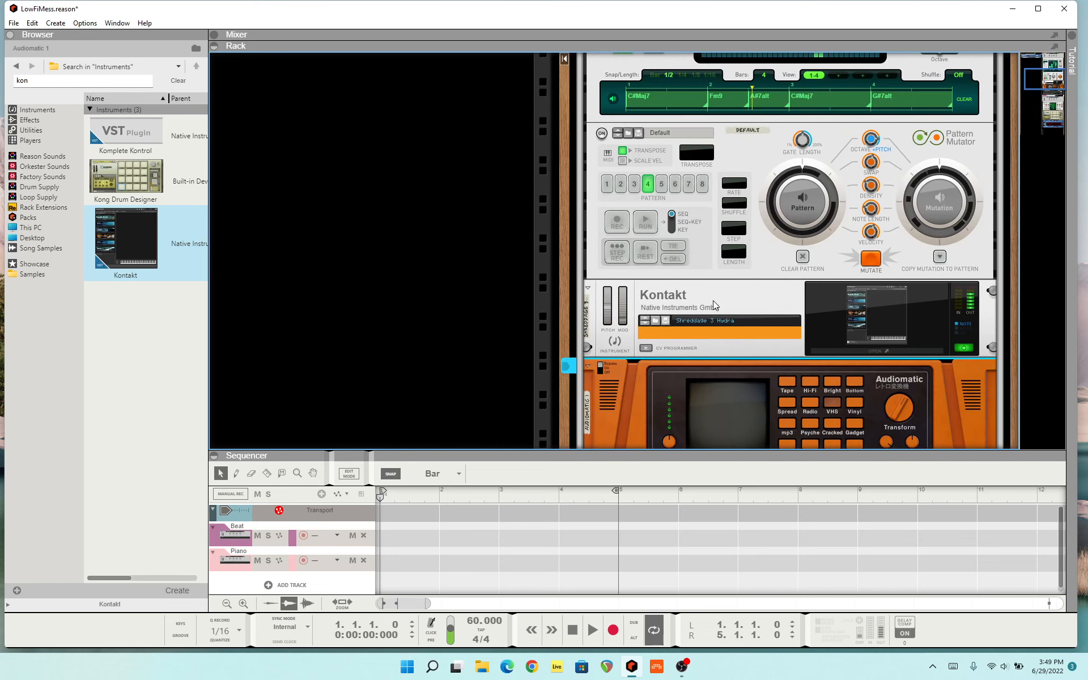
Open the Shreddage 3 Hydra window, load the Hydra Grungy Lows snapshot, and move the window clear of the Chord Sequencer and Pattern Mutator
{"action": "left_click", "coordinate": [845, 348]}
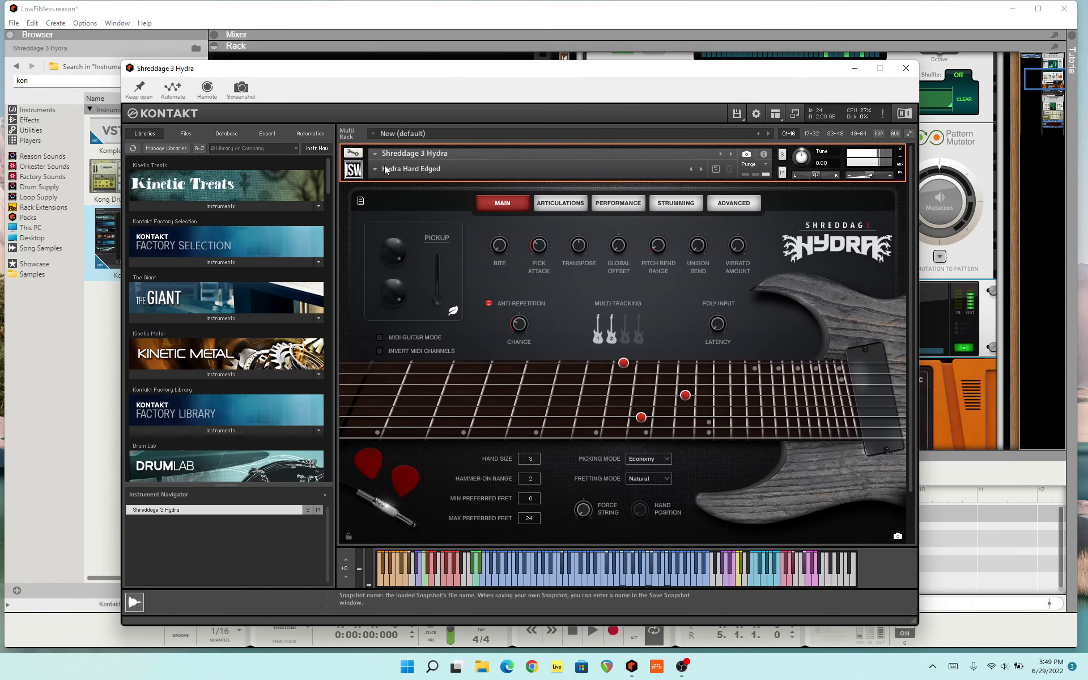
{"action": "left_click", "coordinate": [385, 169]}
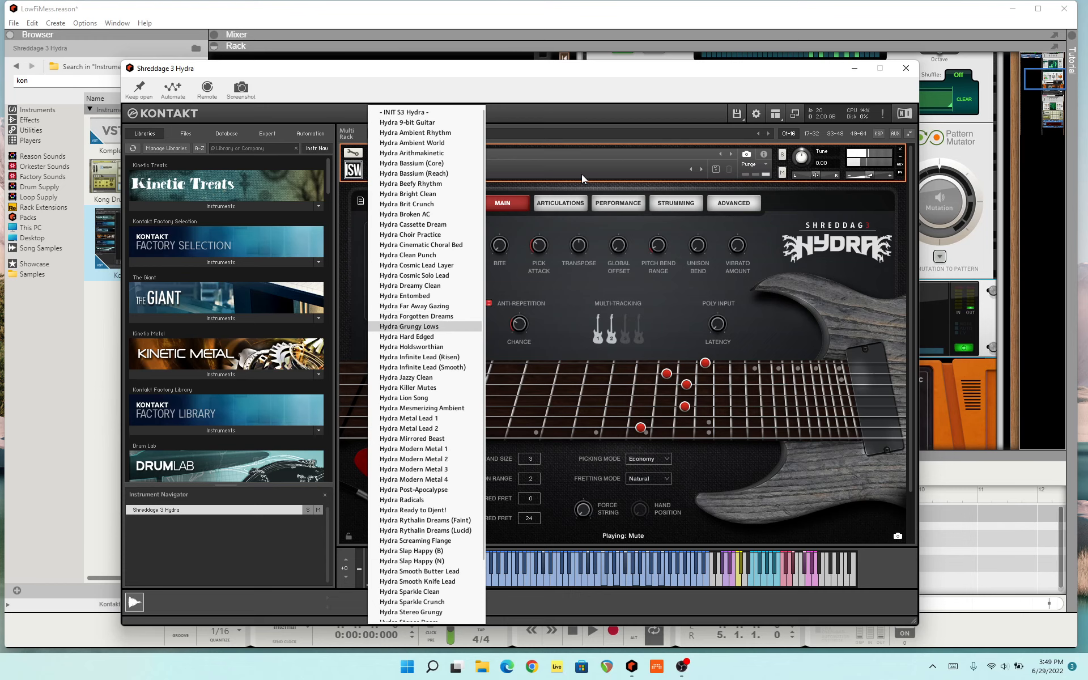
{"action": "left_click_drag", "start_coordinate": [549, 76], "coordinate": [437, 55]}
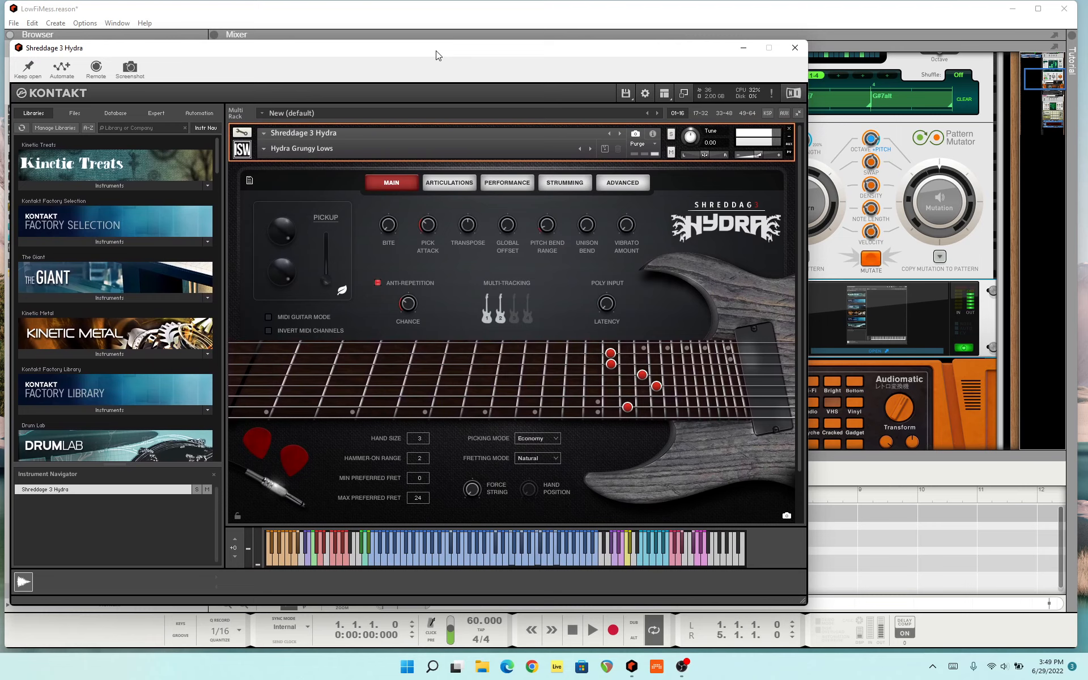
{"action": "left_click_drag", "start_coordinate": [590, 58], "coordinate": [382, 63]}
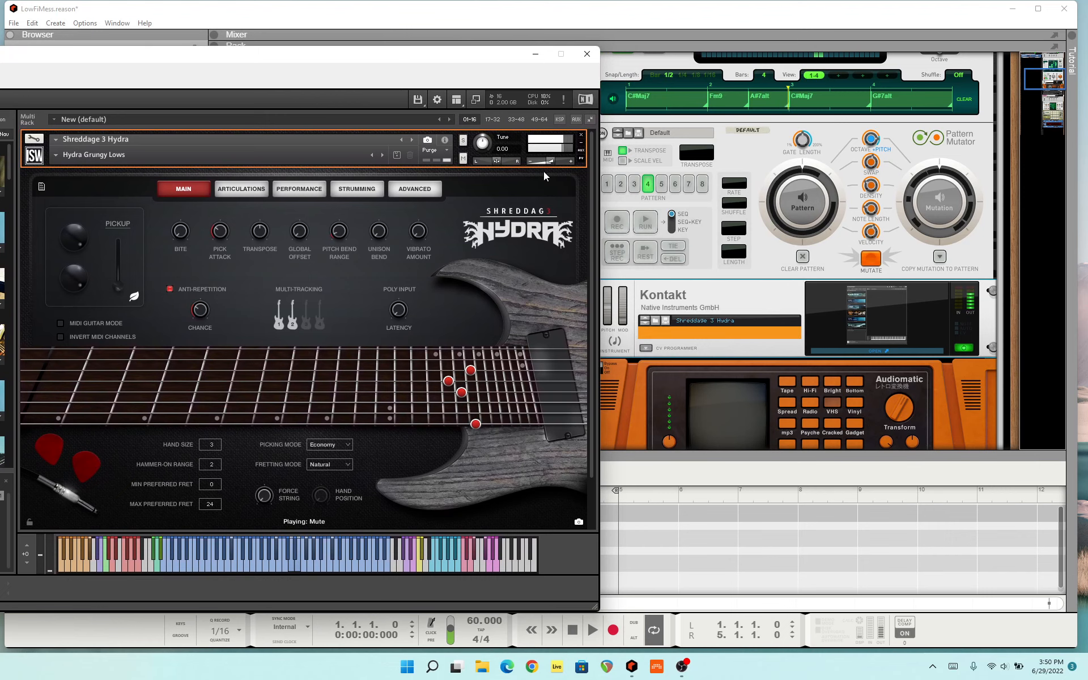
Try the Chord Sequencer's octave shift at +1 with the guitar sound
{"action": "scroll", "coordinate": [878, 201], "scroll_direction": "up", "scroll_amount": 2}
{"action": "scroll", "coordinate": [905, 203], "scroll_direction": "up", "scroll_amount": 2}
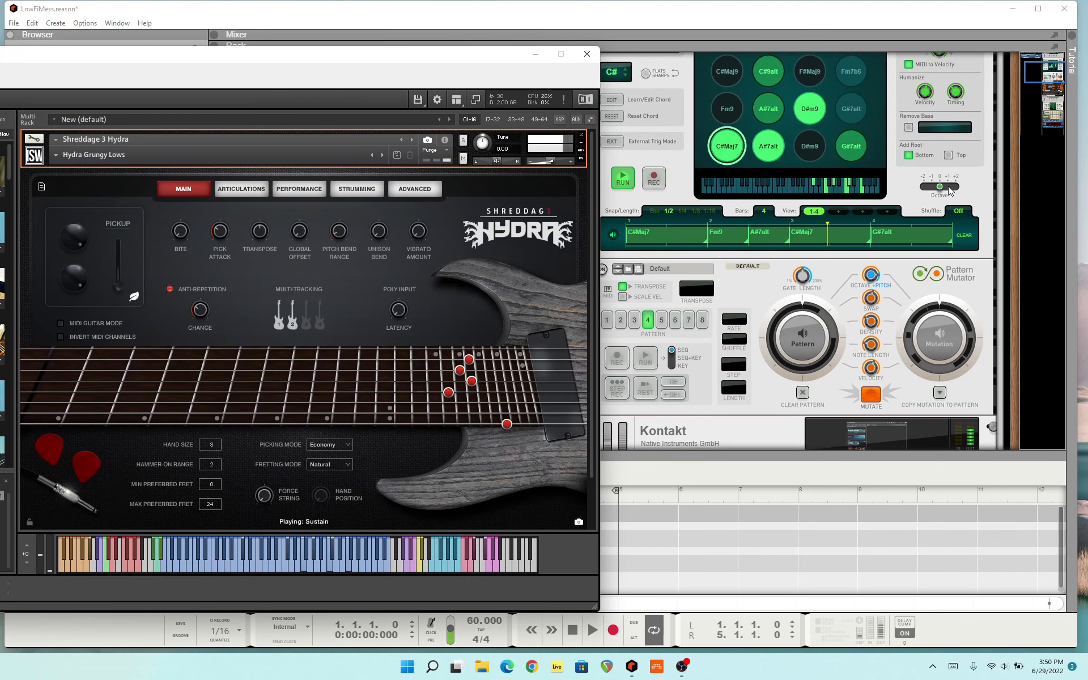
{"action": "left_click", "coordinate": [947, 187]}
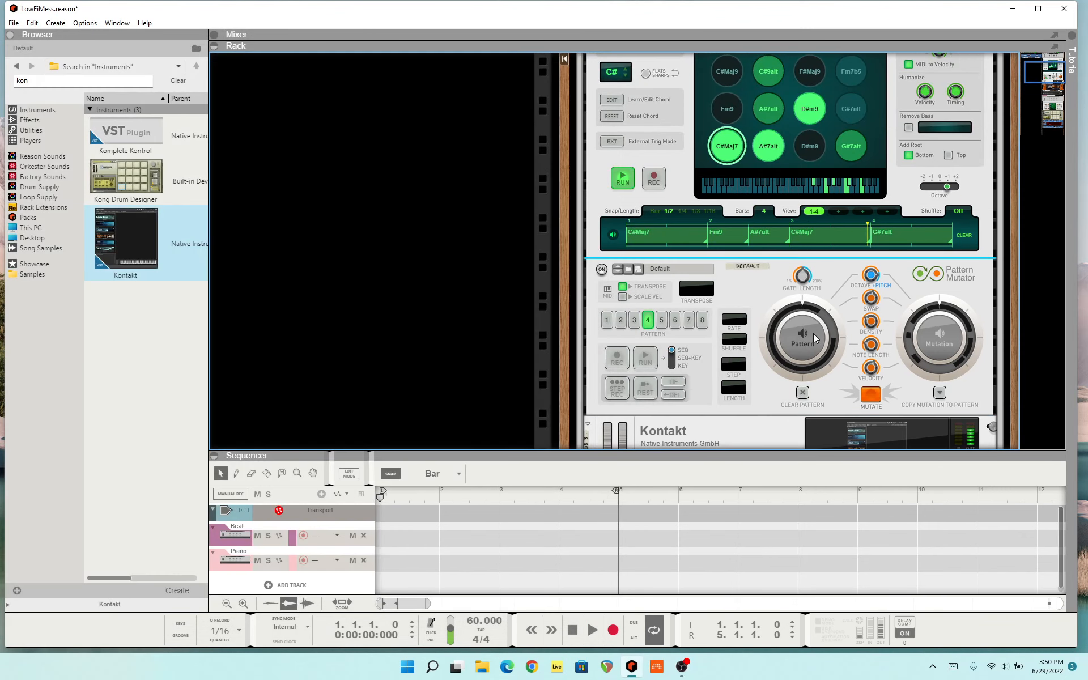
{"action": "scroll", "coordinate": [850, 413], "scroll_direction": "down", "scroll_amount": 4}
{"action": "scroll", "coordinate": [884, 306], "scroll_direction": "up", "scroll_amount": 5}
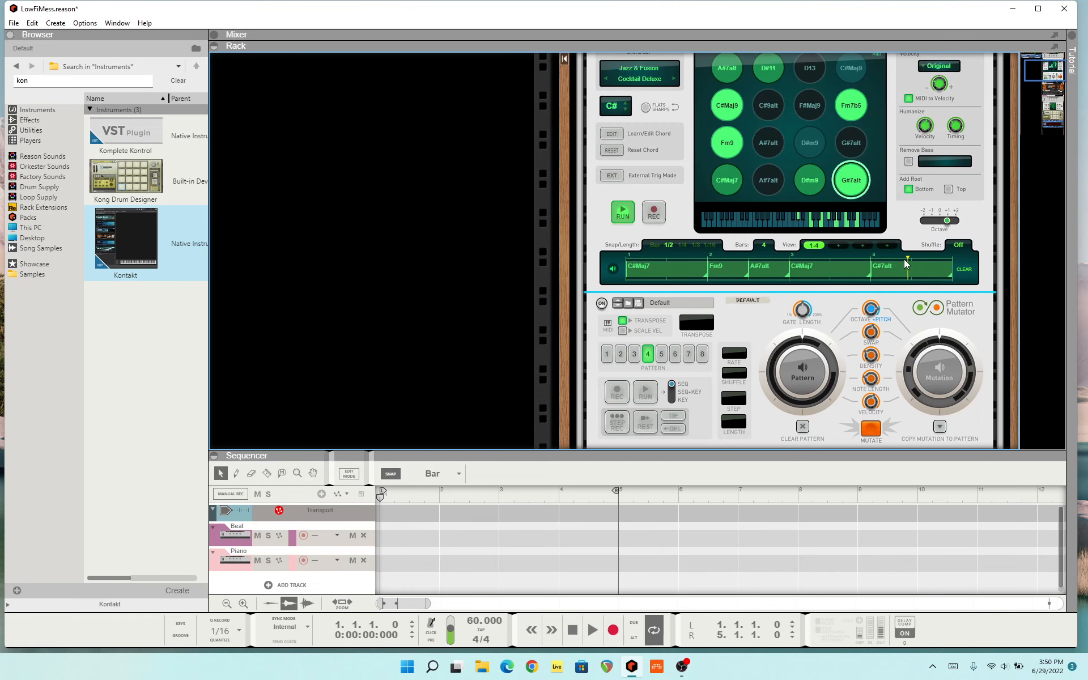
Set the Chord Sequencer's octave shift to -1, and reopen the Shreddage 3 Hydra window to watch the chords on the fretboard
{"action": "left_click", "coordinate": [931, 220]}
{"action": "scroll", "coordinate": [892, 440], "scroll_direction": "down", "scroll_amount": 3}
{"action": "double_click", "coordinate": [657, 326]}
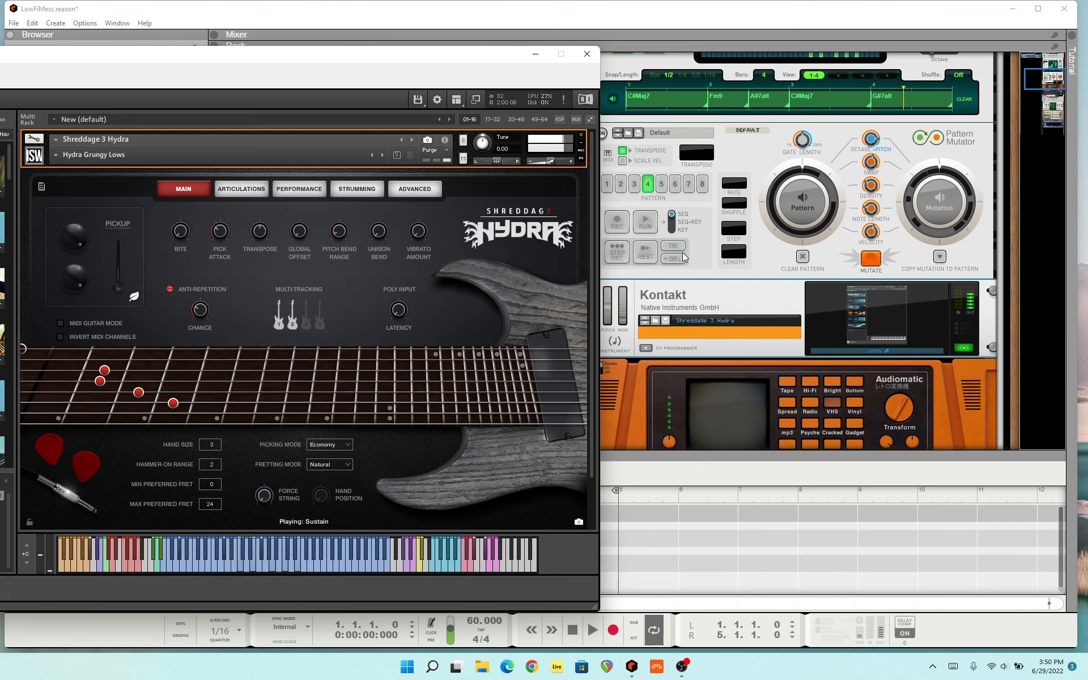
Load the Hydra Lion Song snapshot in Shreddage 3 Hydra and listen to the running chords
{"action": "scroll", "coordinate": [683, 256], "scroll_direction": "up", "scroll_amount": 2}
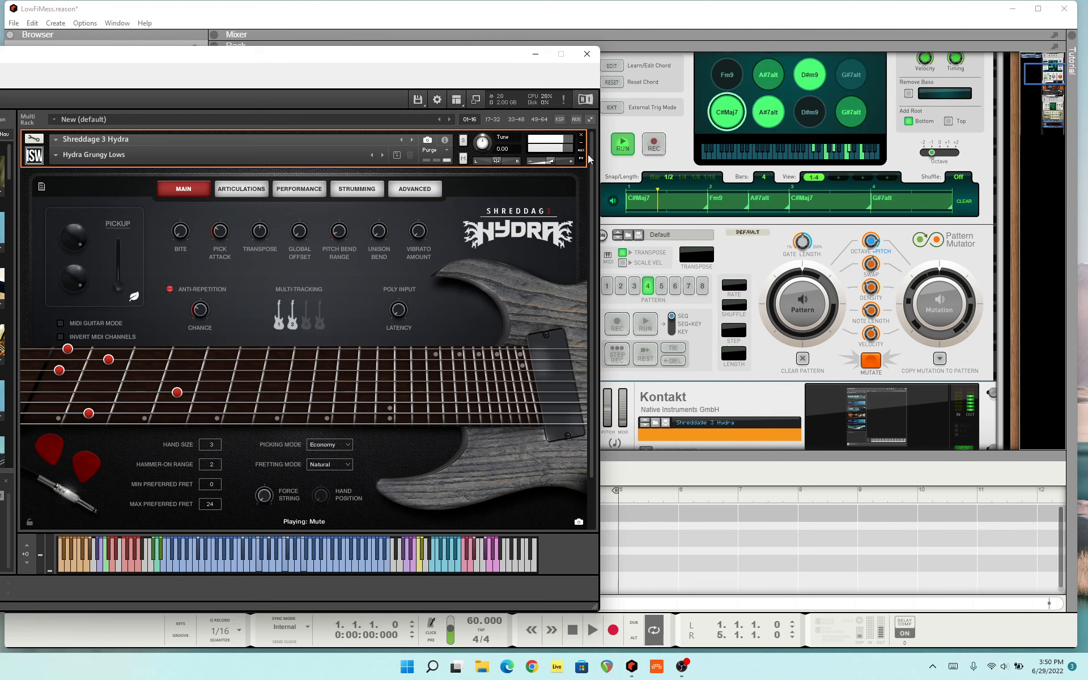
{"action": "left_click", "coordinate": [57, 155]}
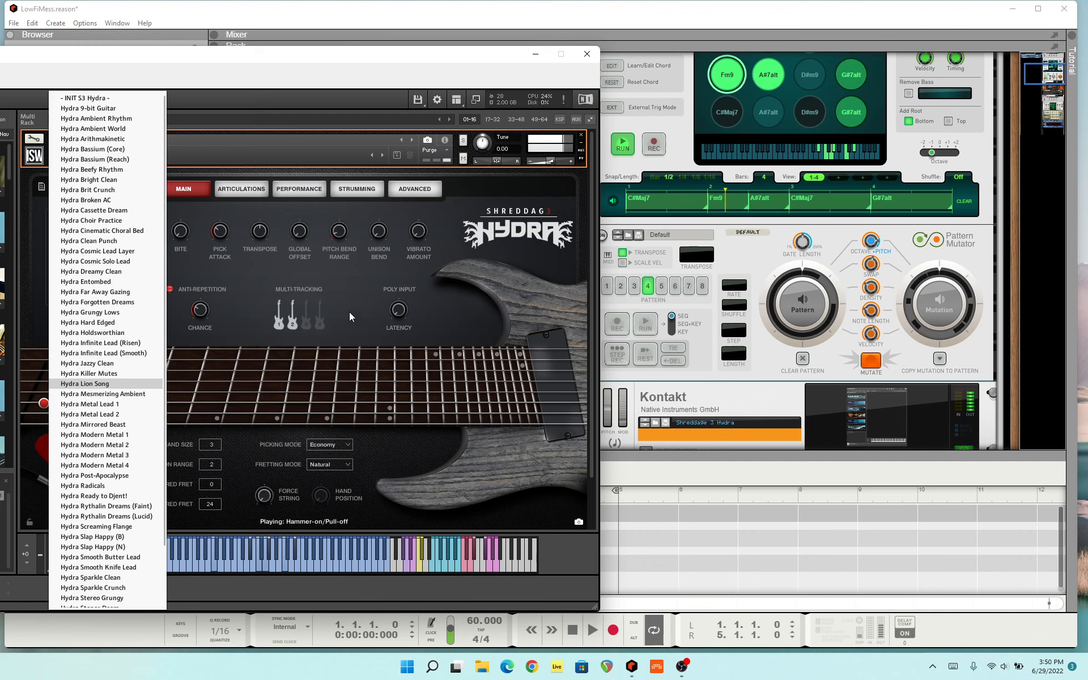
{"action": "key", "text": "Return"}
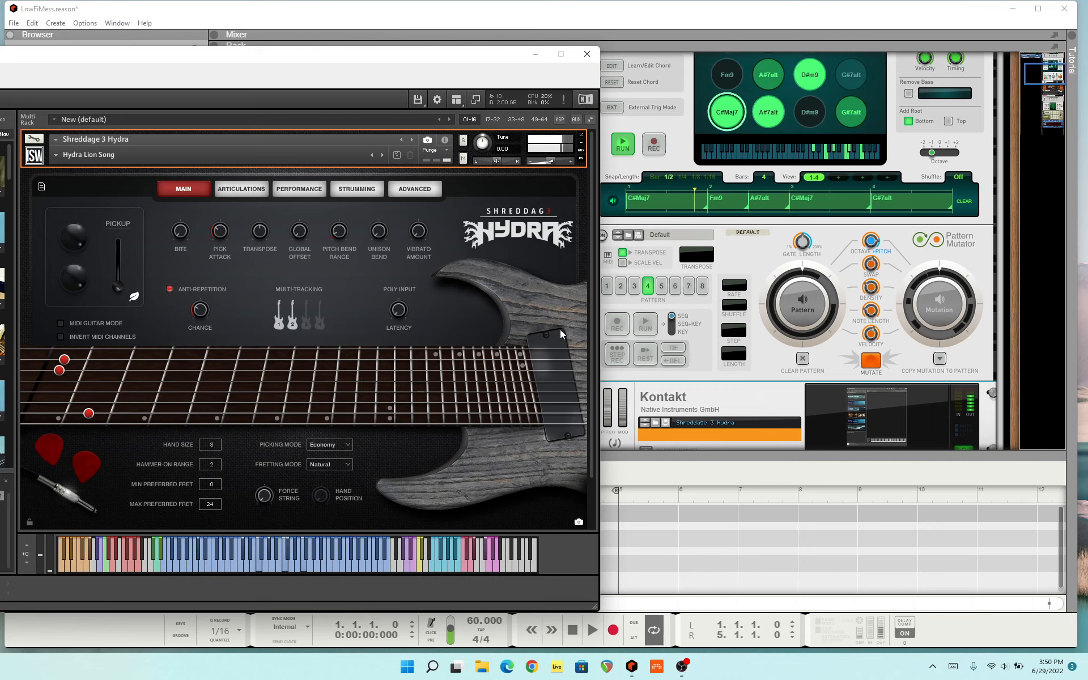
Stop the running Chord Sequencer and close the Shreddage 3 Hydra window
{"action": "scroll", "coordinate": [818, 120], "scroll_direction": "up", "scroll_amount": 3}
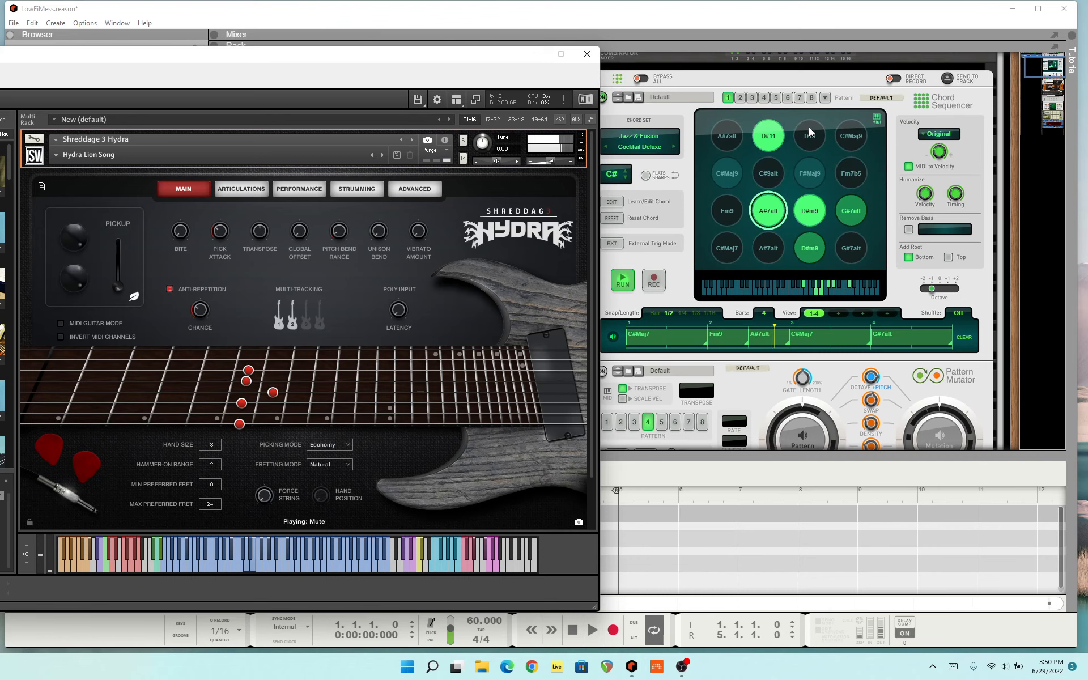
{"action": "left_click", "coordinate": [567, 626]}
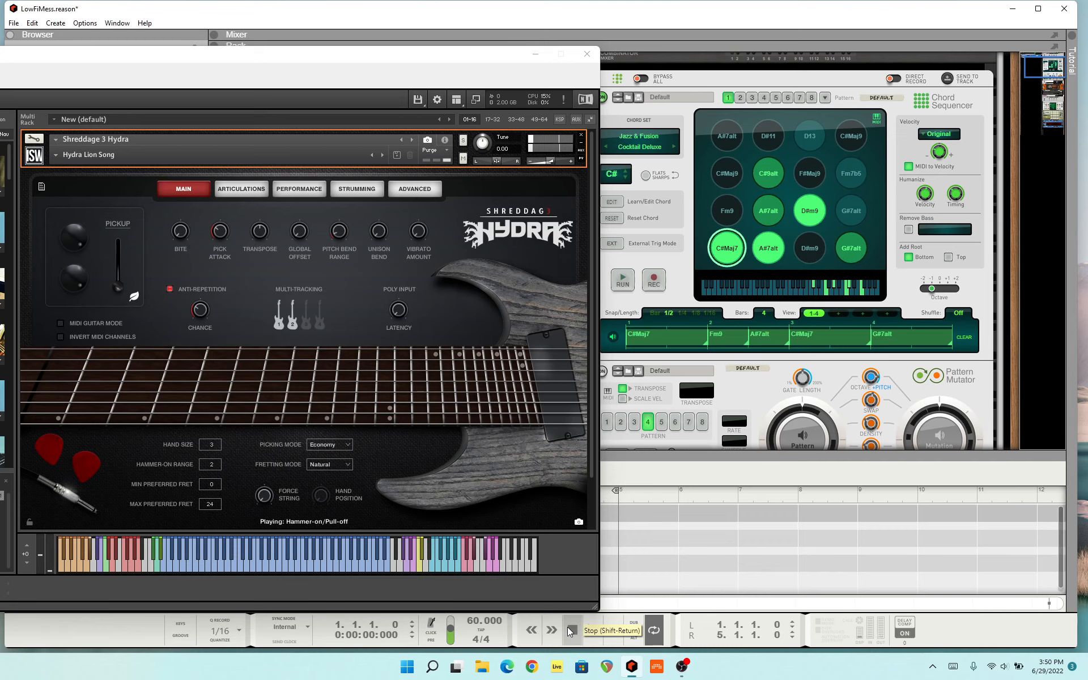
{"action": "left_click", "coordinate": [585, 54]}
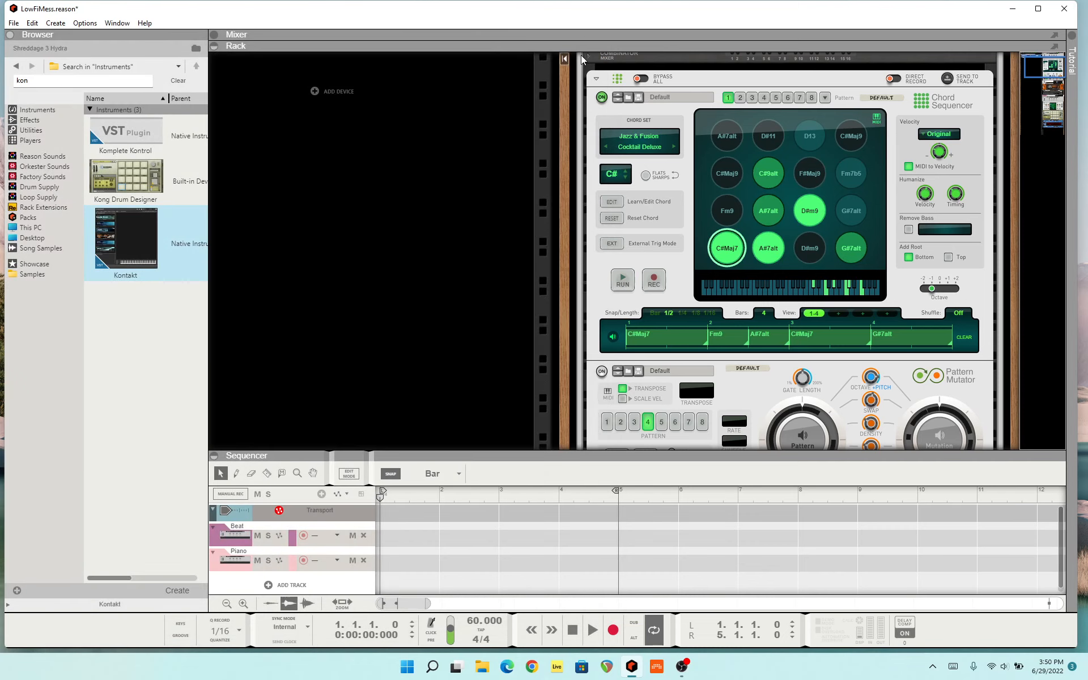